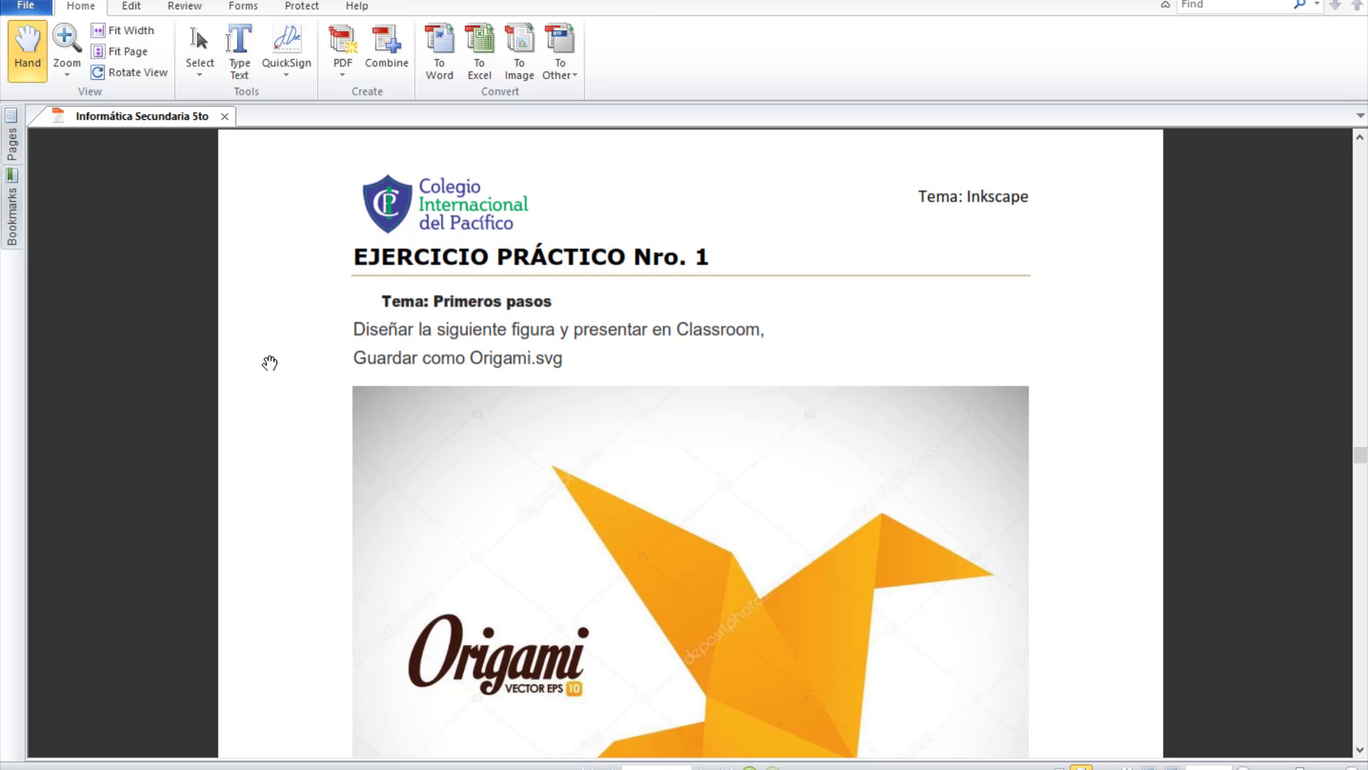
Scroll the exercise PDF to the Origami reference figure, then bring up the Google Classroom window.
{"action": "scroll", "coordinate": [269, 363], "scroll_direction": "down", "scroll_amount": 1}
{"action": "scroll", "coordinate": [270, 362], "scroll_direction": "down", "scroll_amount": 2}
{"action": "scroll", "coordinate": [274, 361], "scroll_direction": "down", "scroll_amount": 1}
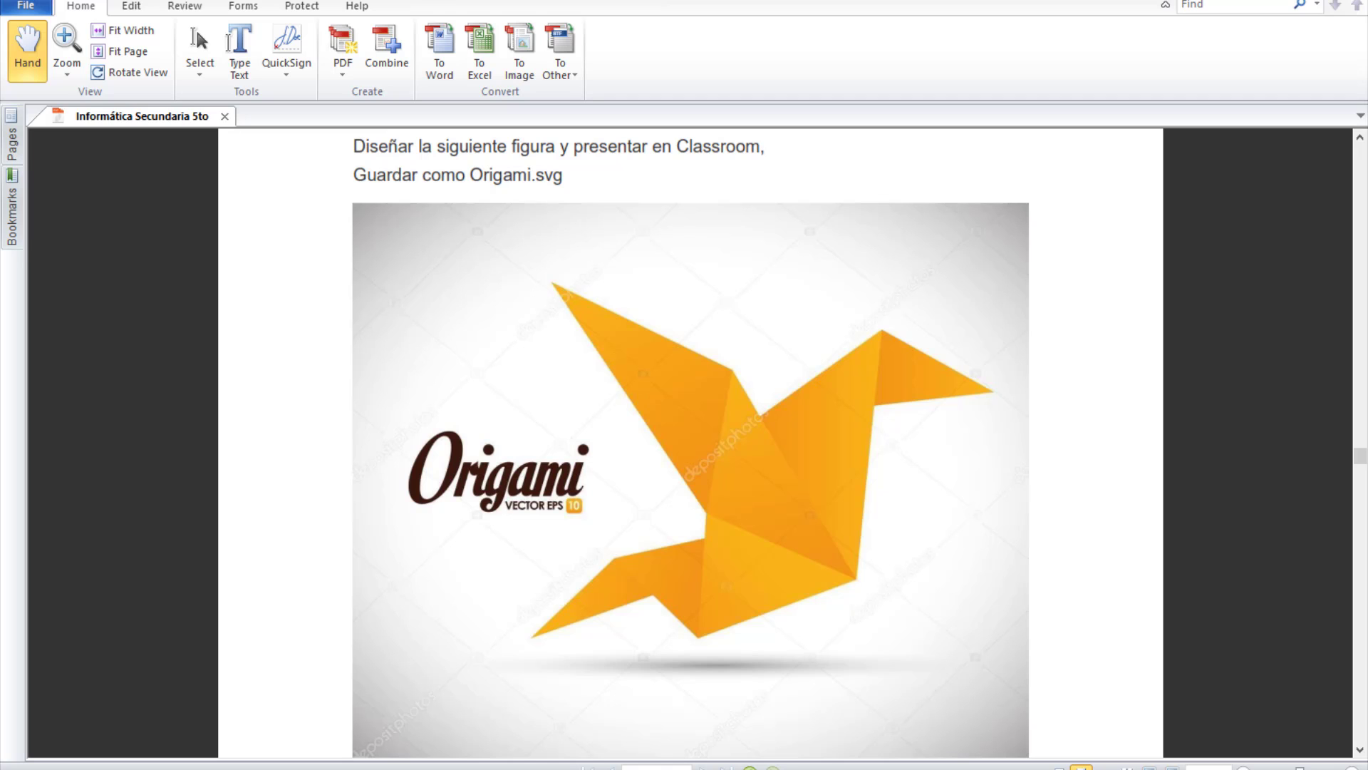
{"action": "left_click", "coordinate": [225, 738]}
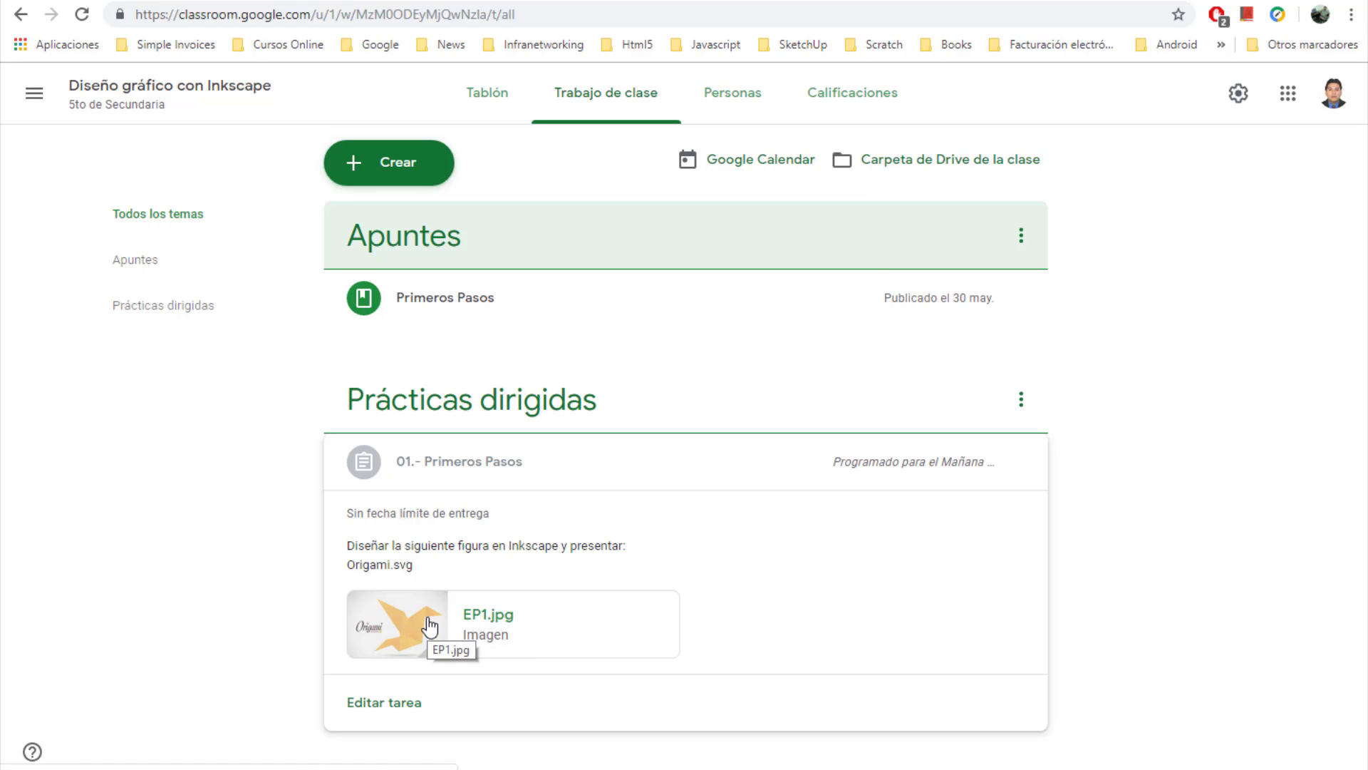
Open the EP1.jpg attachment in a new browser tab and switch to it.
{"action": "right_click", "coordinate": [428, 618]}
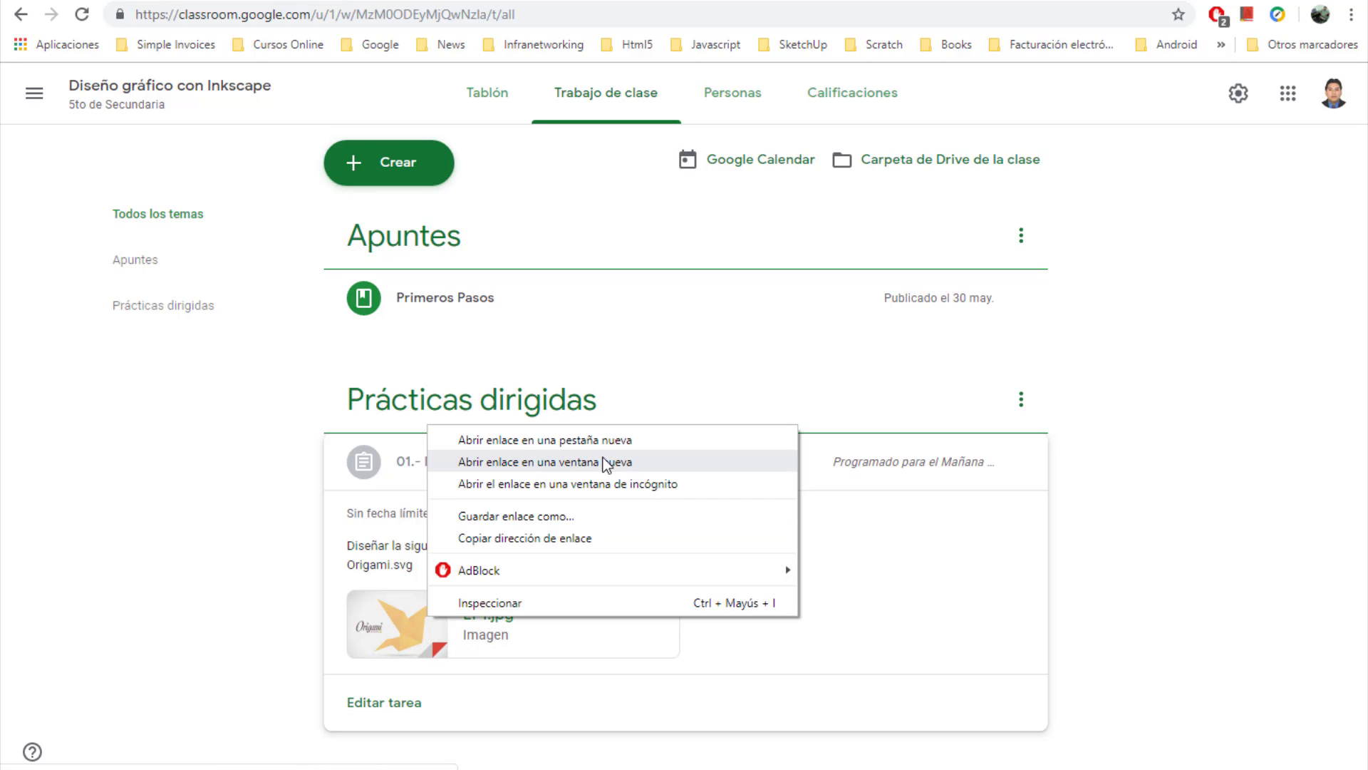
{"action": "left_click", "coordinate": [623, 446]}
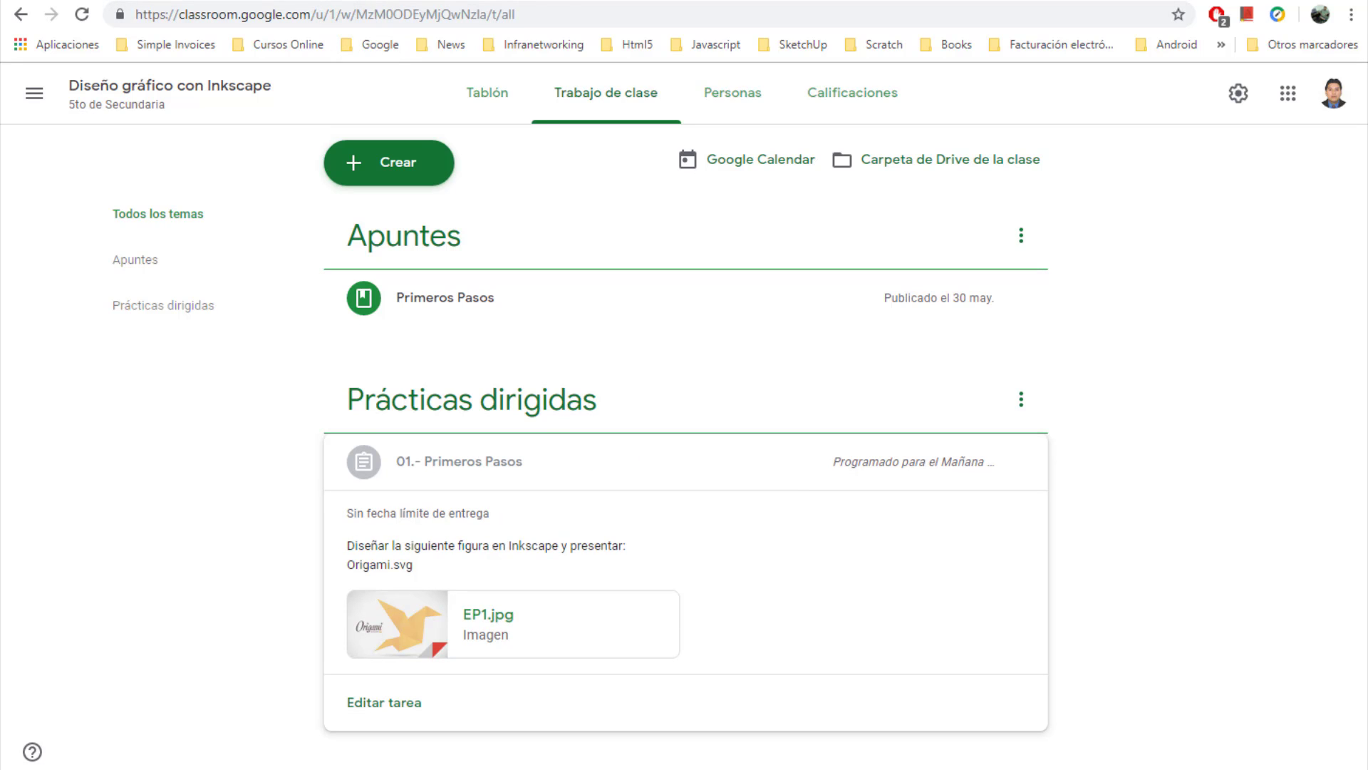
{"action": "key", "text": "ctrl+Tab"}
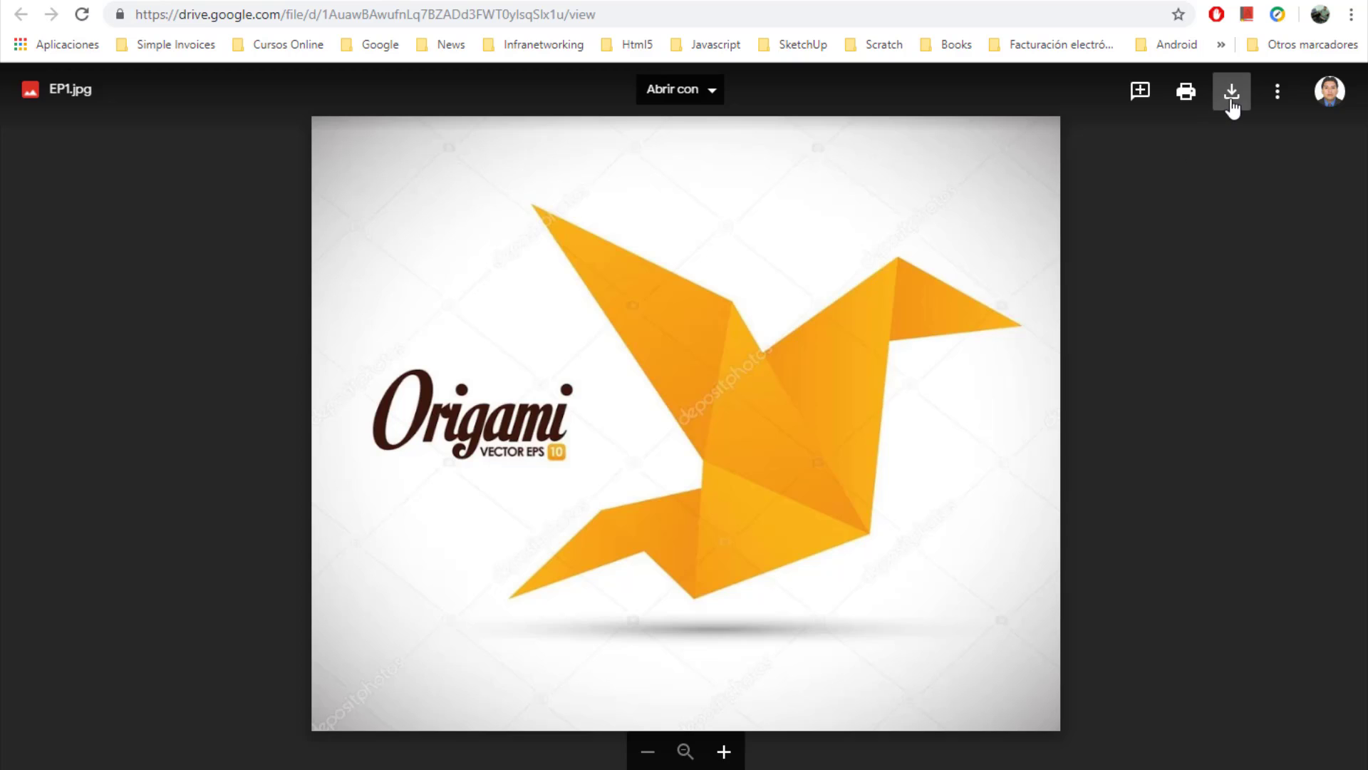
Download EP1.jpg from the Drive viewer and launch Inkscape through the system search.
{"action": "left_click", "coordinate": [1232, 91]}
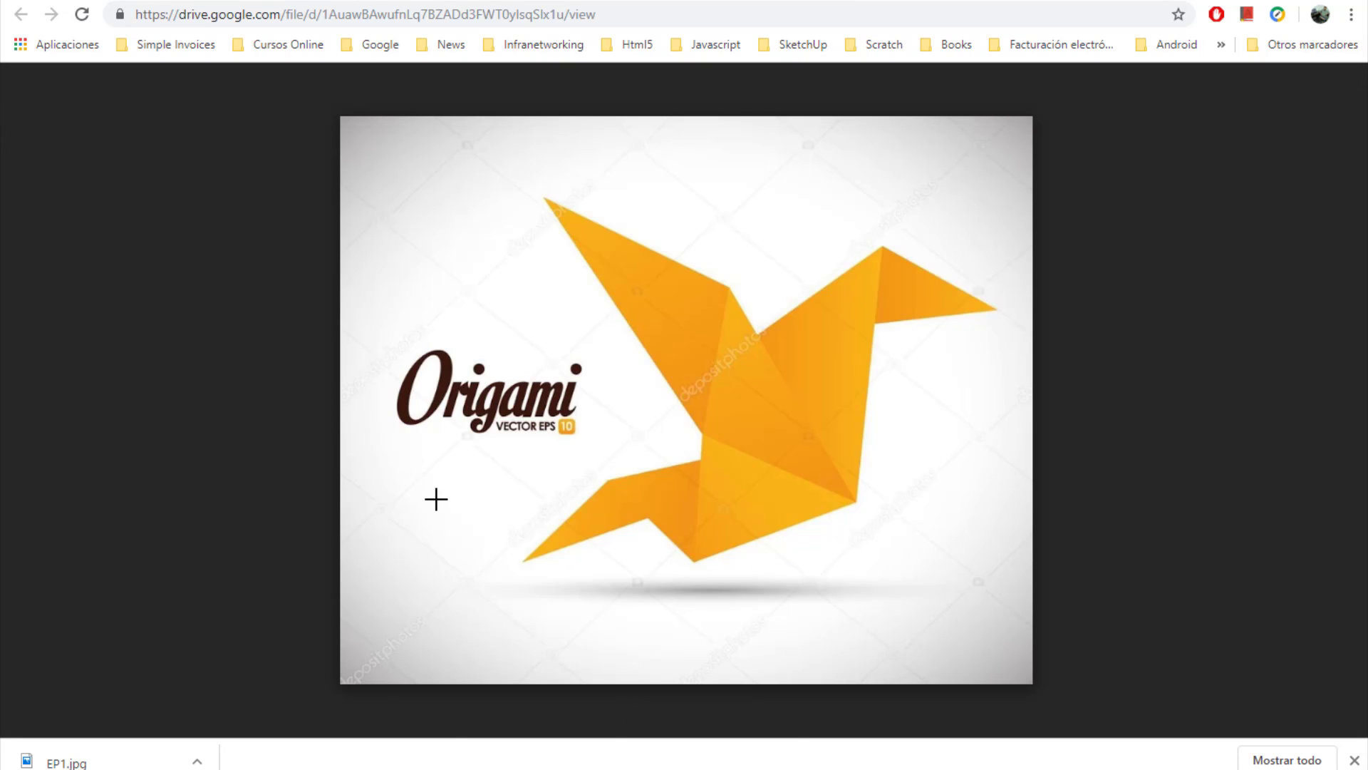
{"action": "key", "text": "super"}
{"action": "type", "text": "inkscape"}
{"action": "left_click", "coordinate": [124, 313]}
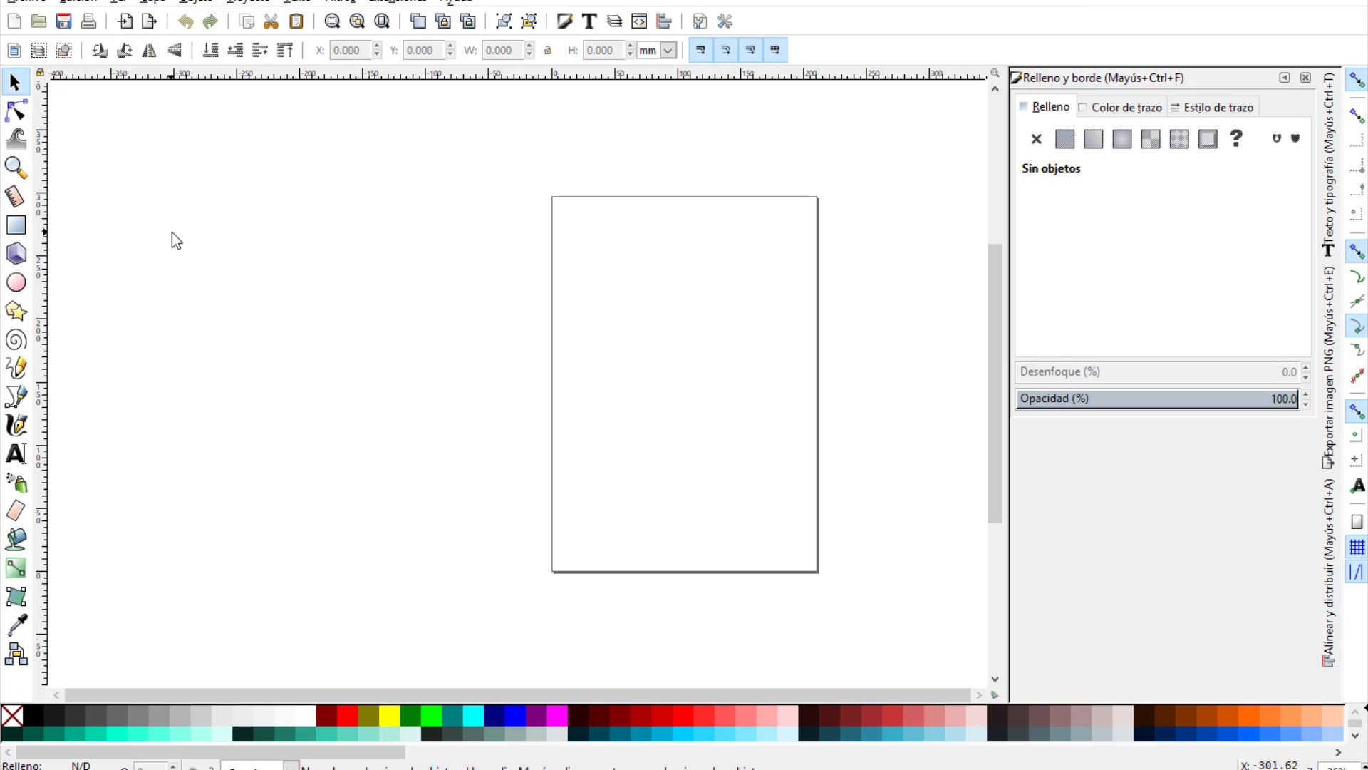
Import EP1.jpg as an embedded bitmap via Archivo > Importar and drag it over the page.
{"action": "left_click", "coordinate": [24, 4]}
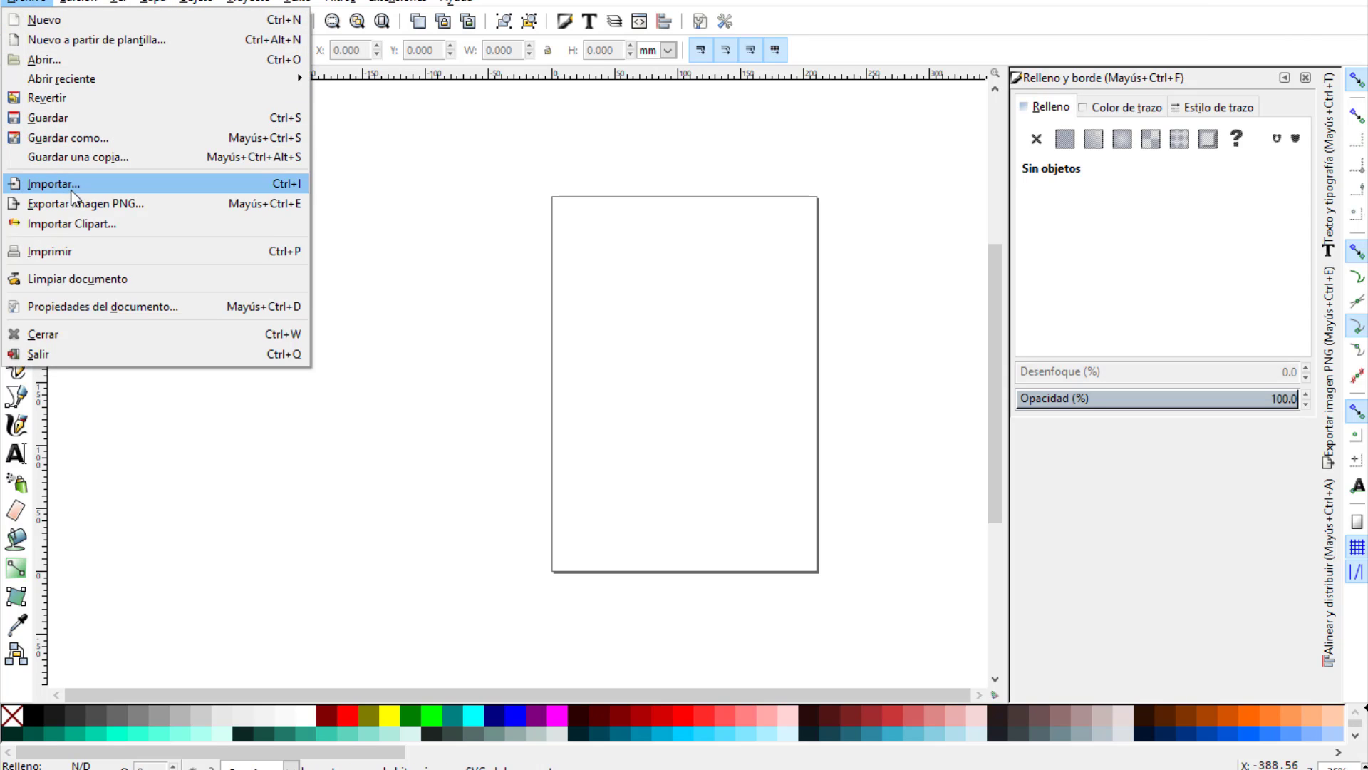
{"action": "left_click", "coordinate": [54, 184]}
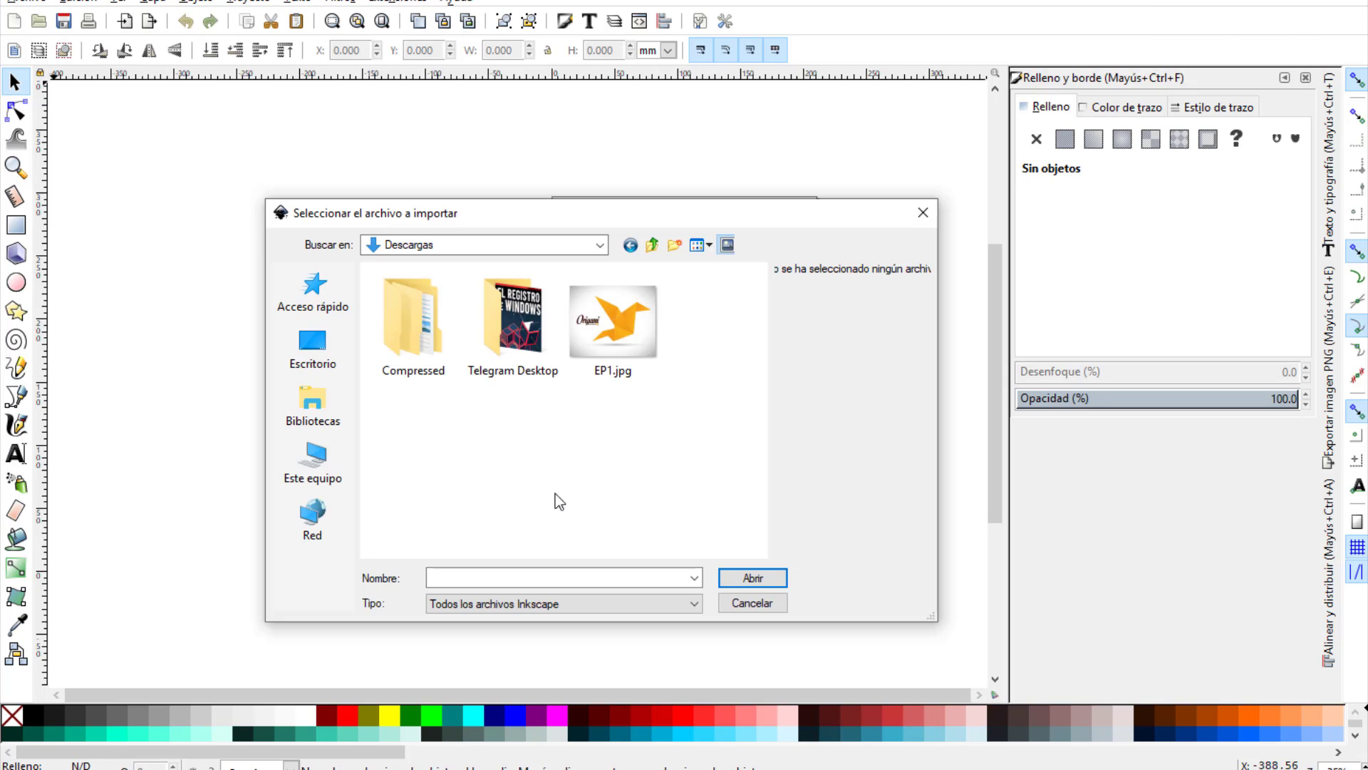
{"action": "left_click", "coordinate": [625, 336]}
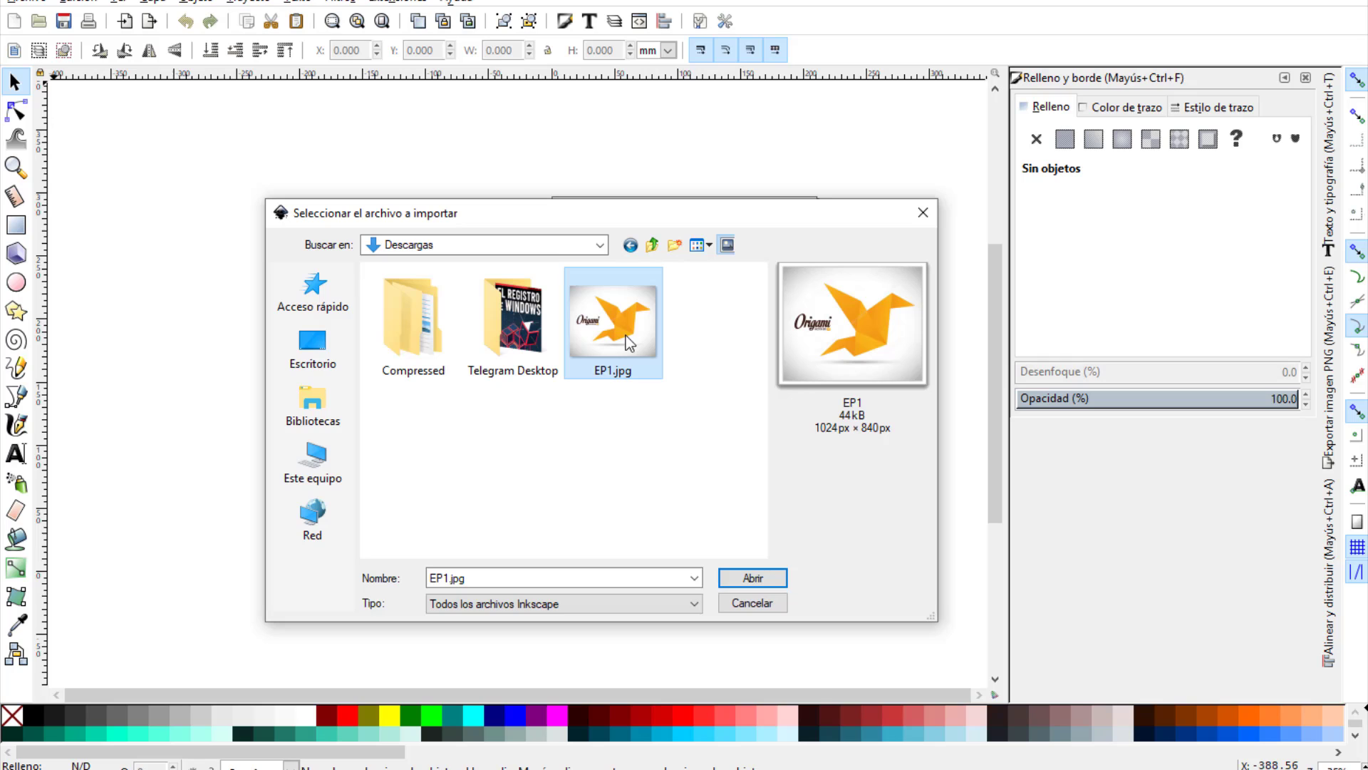
{"action": "left_click", "coordinate": [728, 579]}
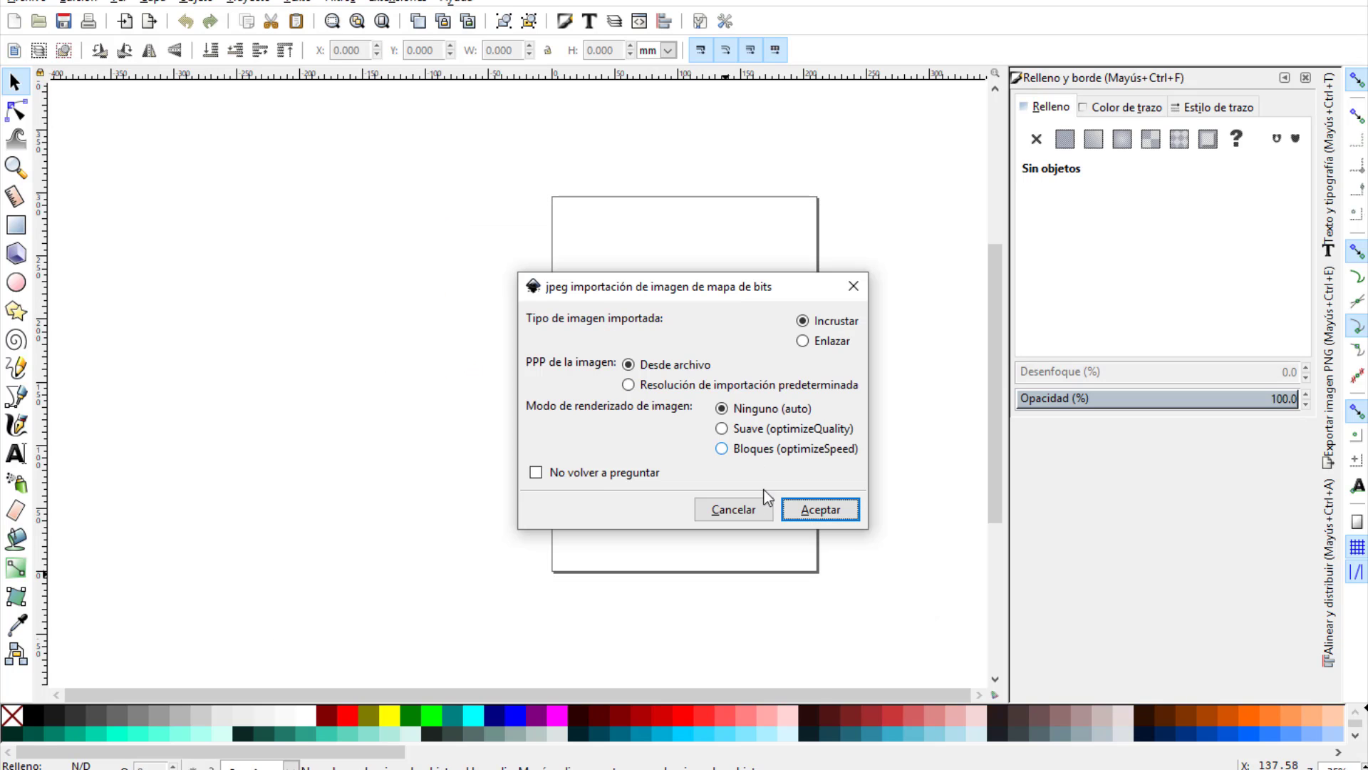
{"action": "left_click", "coordinate": [819, 514]}
{"action": "left_click_drag", "start_coordinate": [867, 533], "coordinate": [698, 392]}
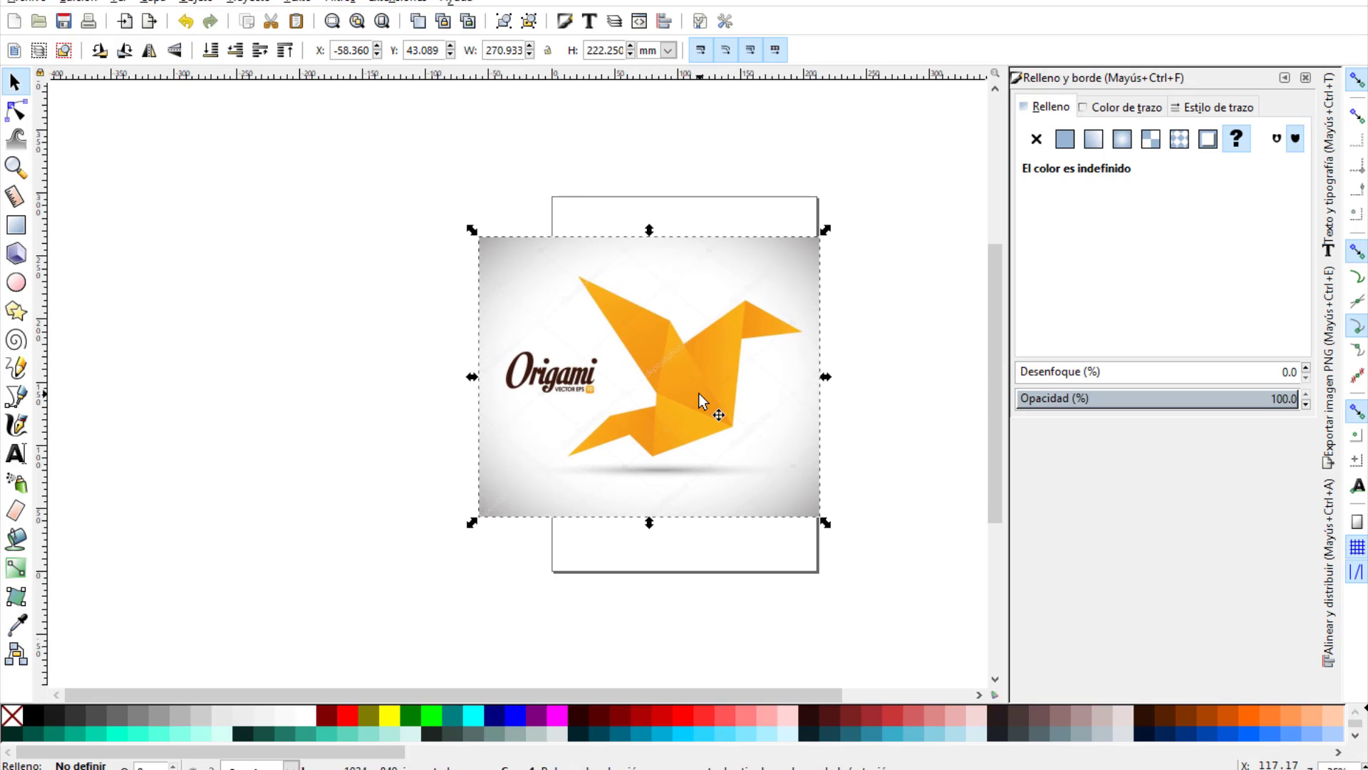
Center the EP1.jpg image across the page, deselect it, and fit the page in the window.
{"action": "left_click", "coordinate": [584, 551]}
{"action": "left_click_drag", "start_coordinate": [634, 406], "coordinate": [352, 408]}
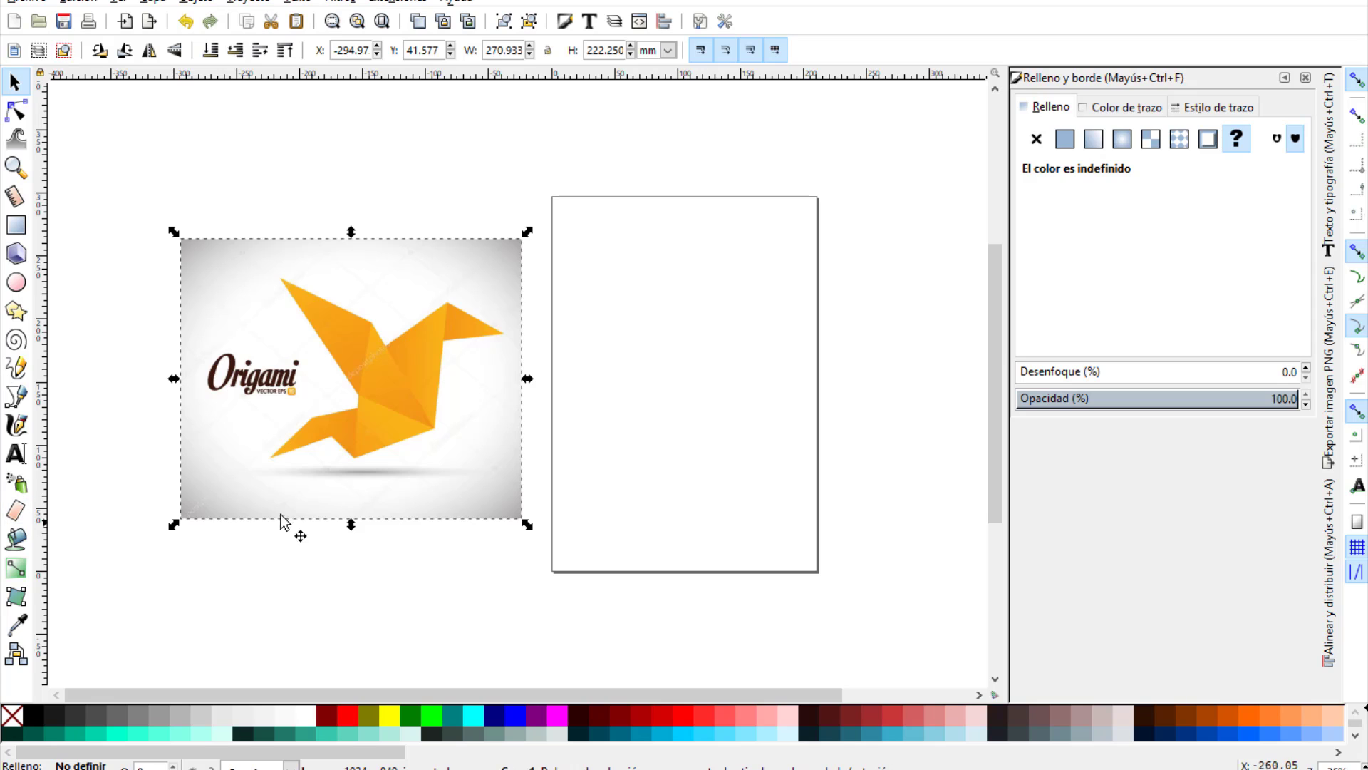
{"action": "left_click_drag", "start_coordinate": [350, 450], "coordinate": [683, 447]}
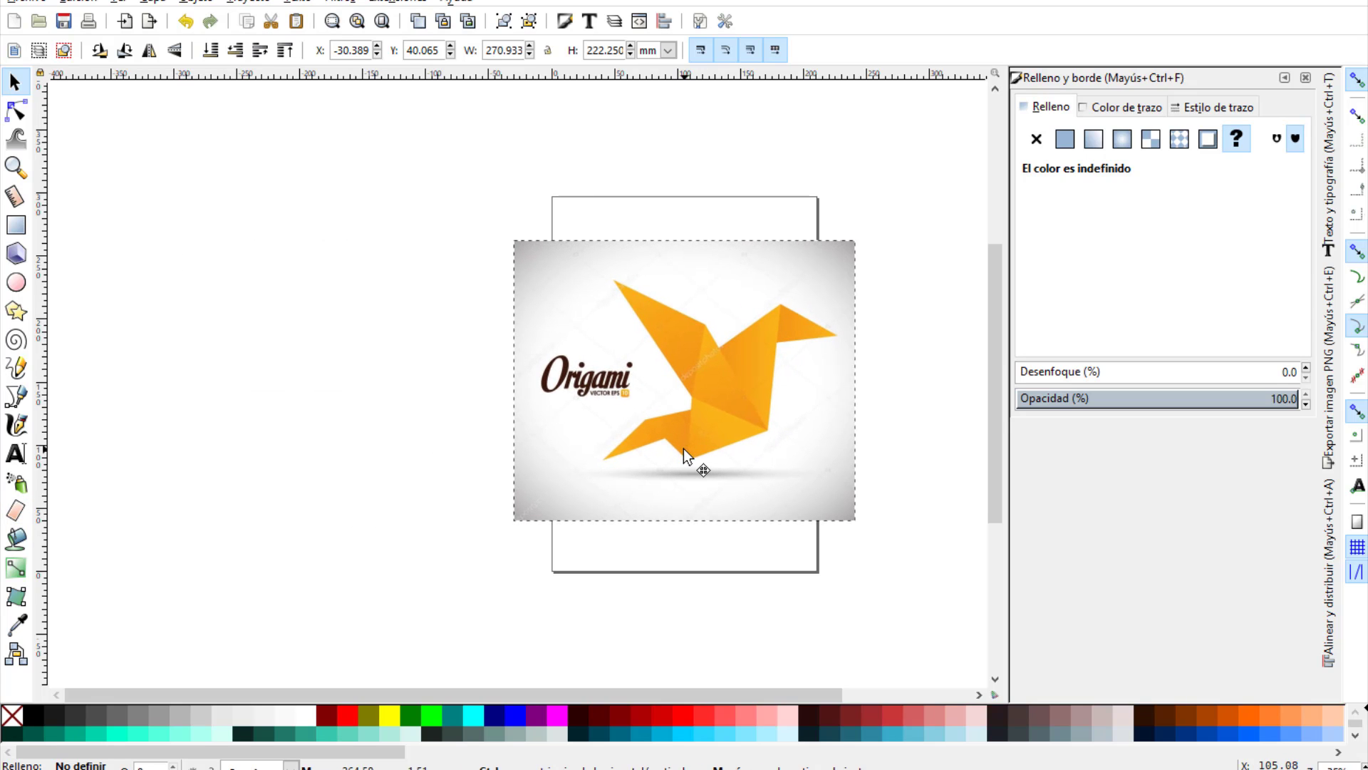
{"action": "left_click", "coordinate": [269, 329]}
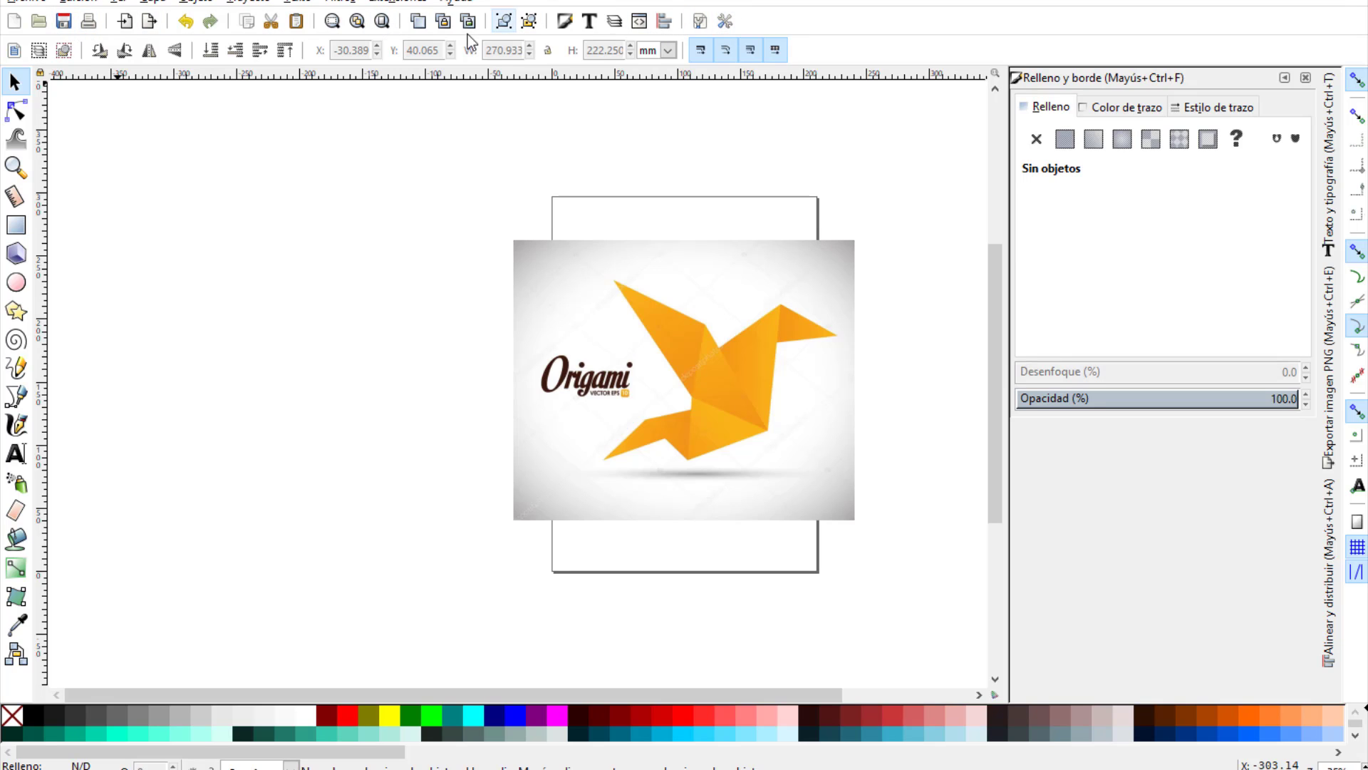
{"action": "left_click", "coordinate": [383, 22]}
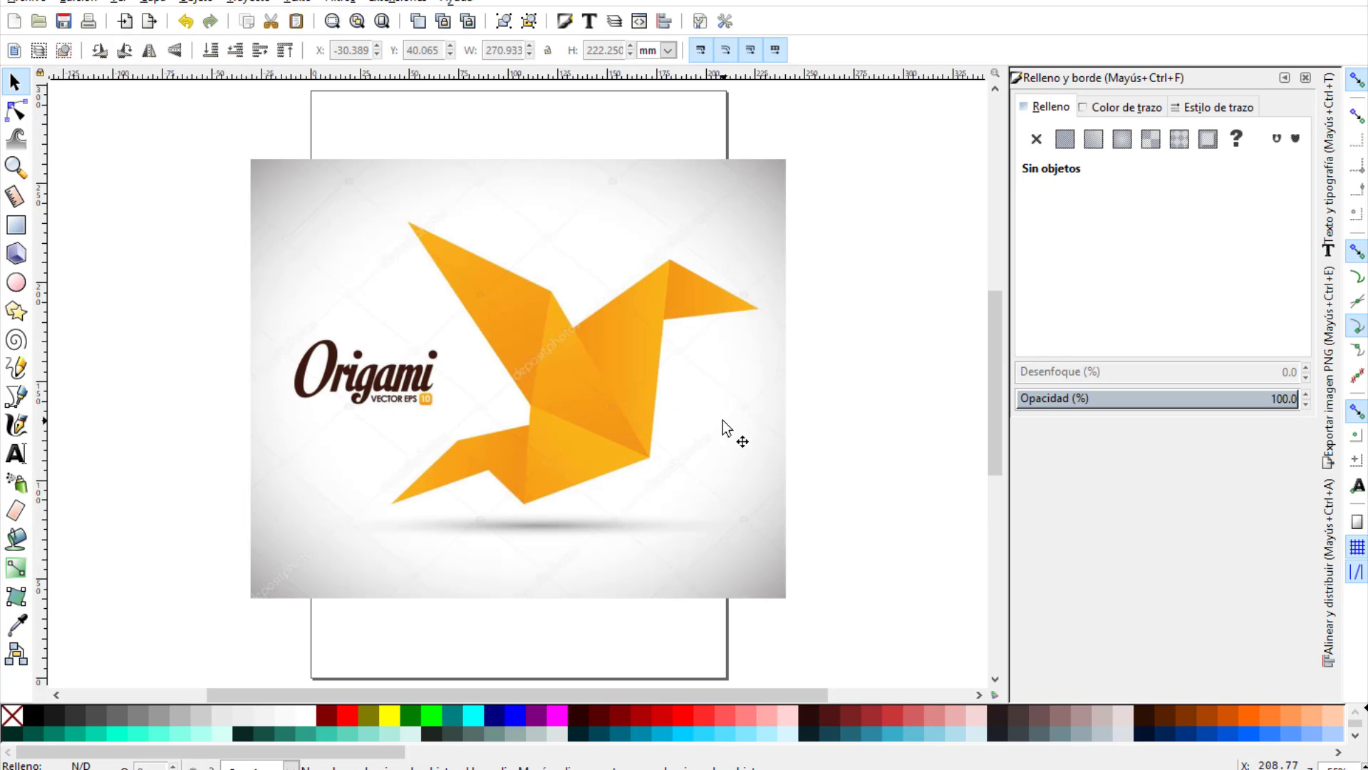
{"action": "left_click", "coordinate": [15, 168]}
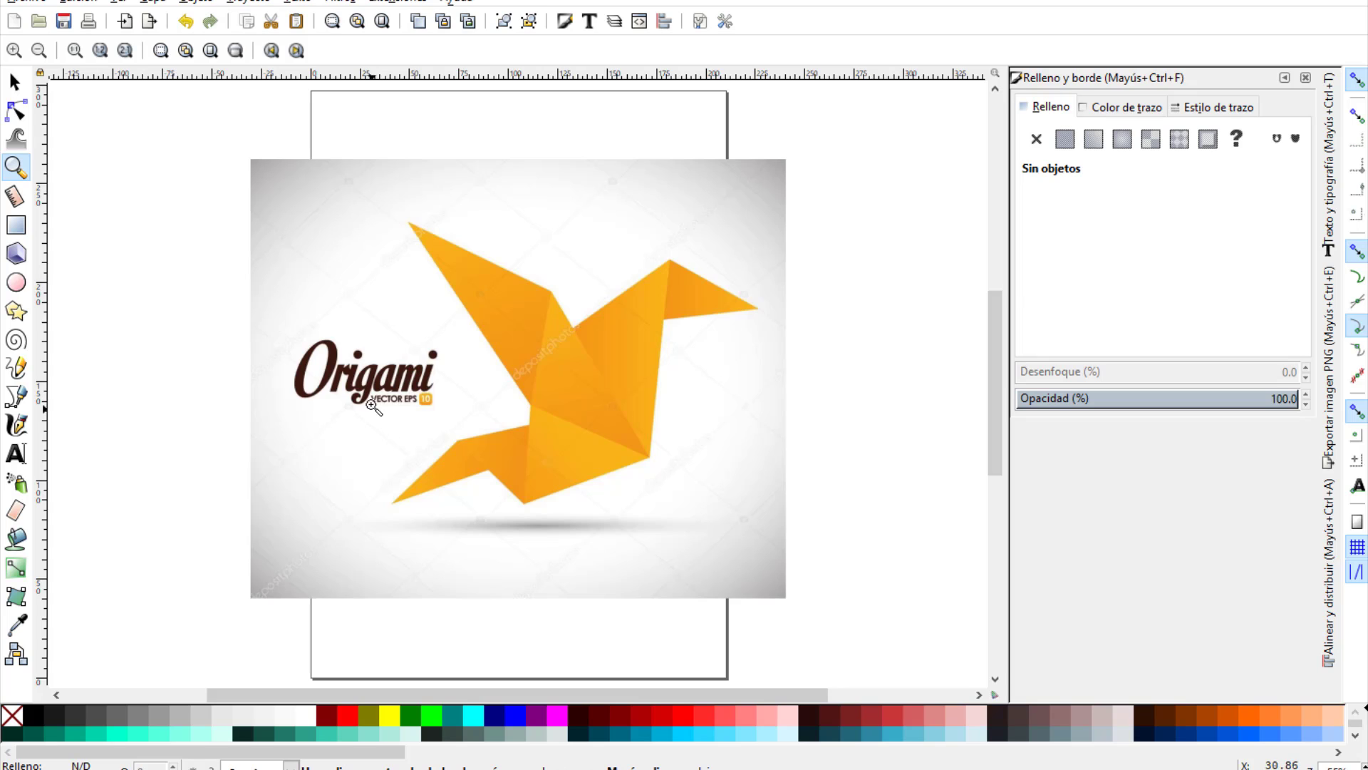
Zoom in on the bird's lower wing tip and switch to the Pencil tool.
{"action": "left_click_drag", "start_coordinate": [366, 396], "coordinate": [628, 520]}
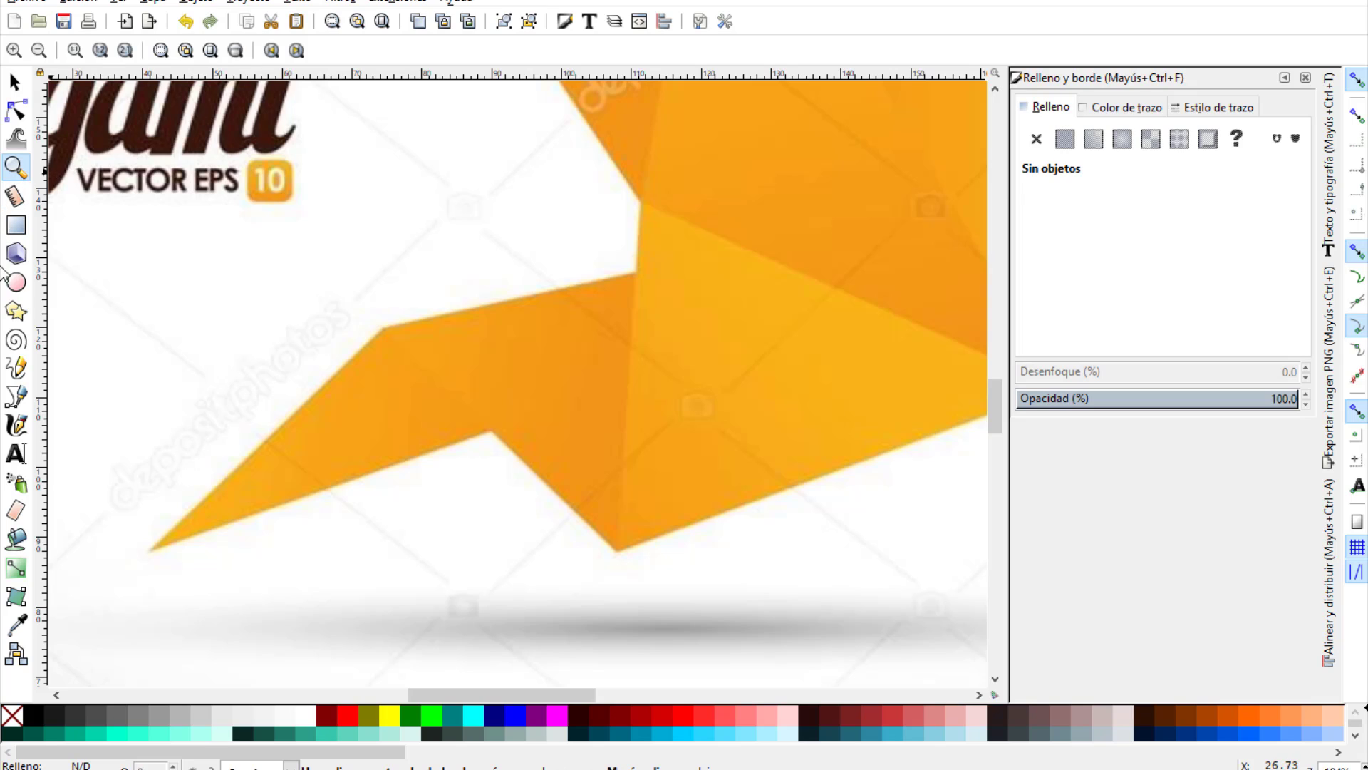
{"action": "left_click", "coordinate": [18, 371]}
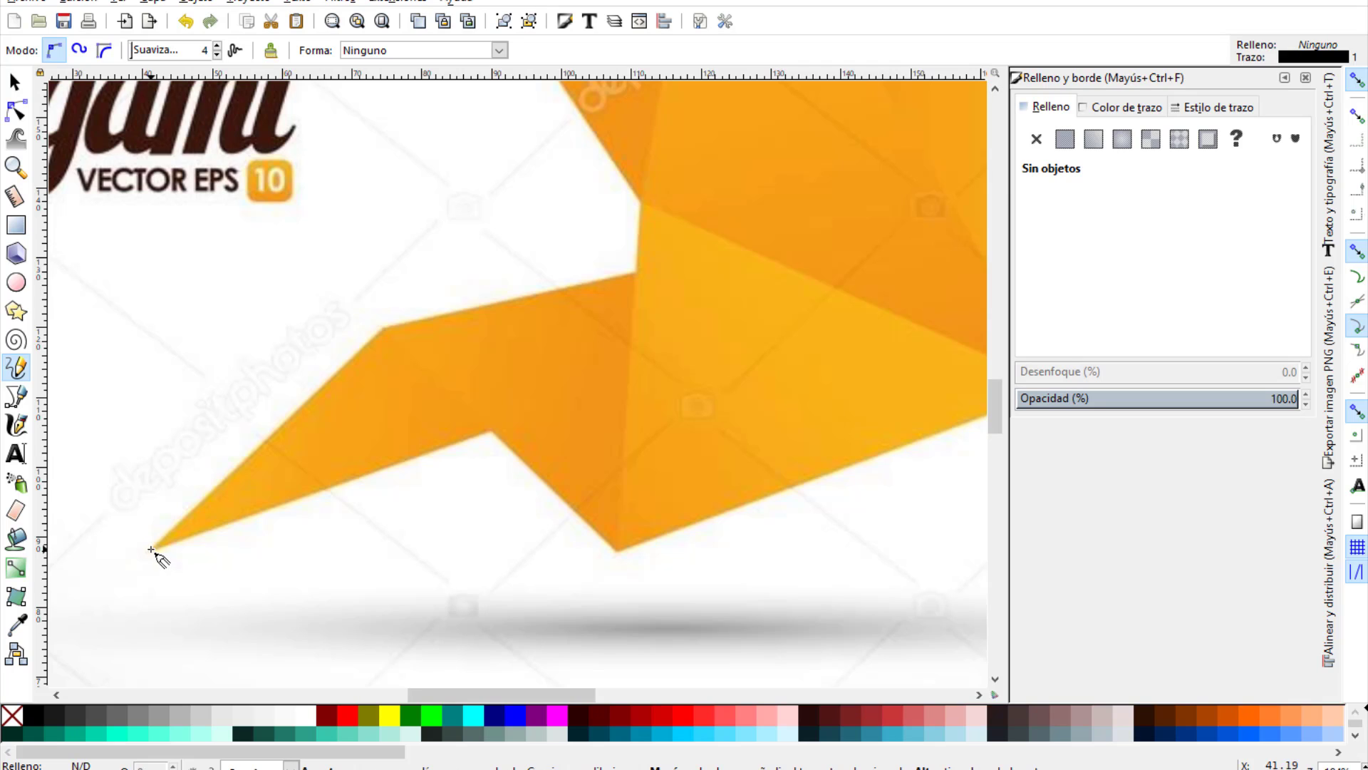
Trace the lower wing-tip facet as a closed triangle through its tip, upper and inner corners.
{"action": "left_click", "coordinate": [151, 549]}
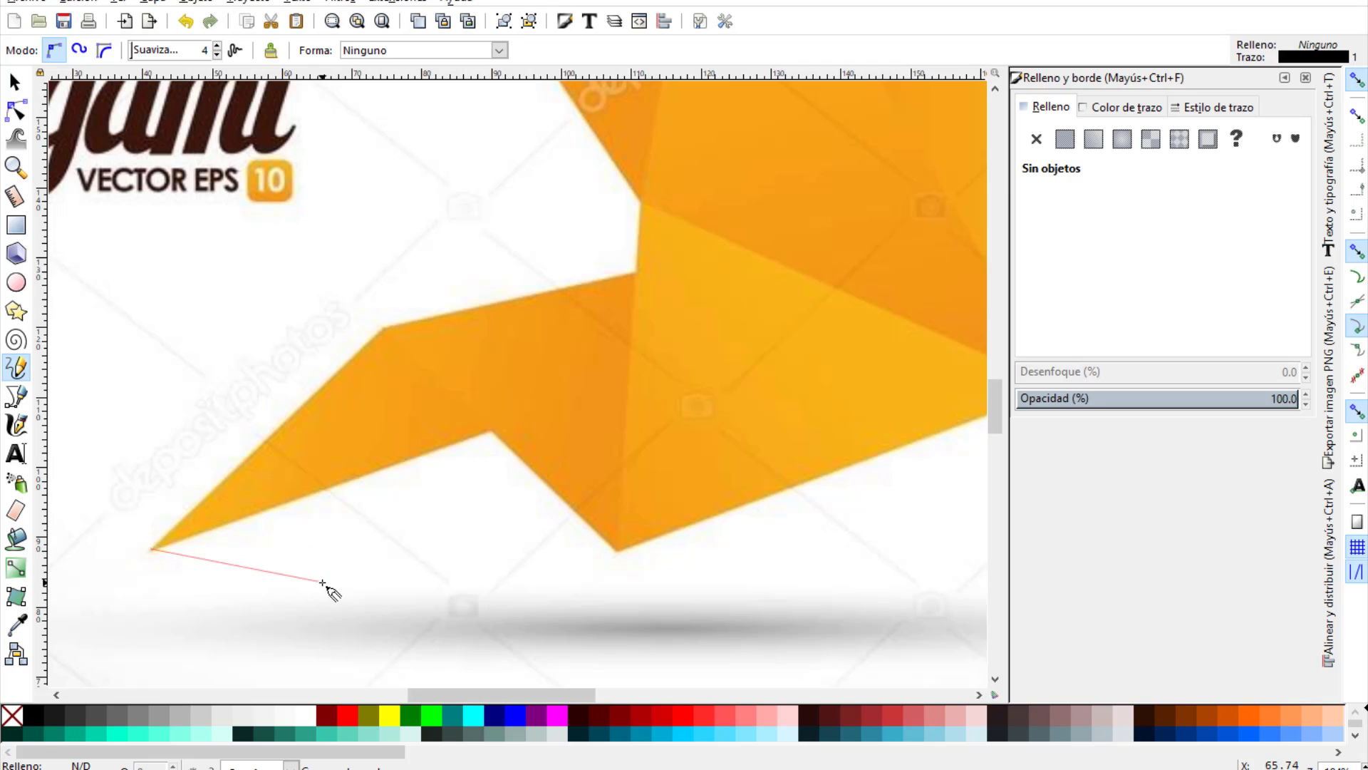
{"action": "left_click", "coordinate": [385, 328]}
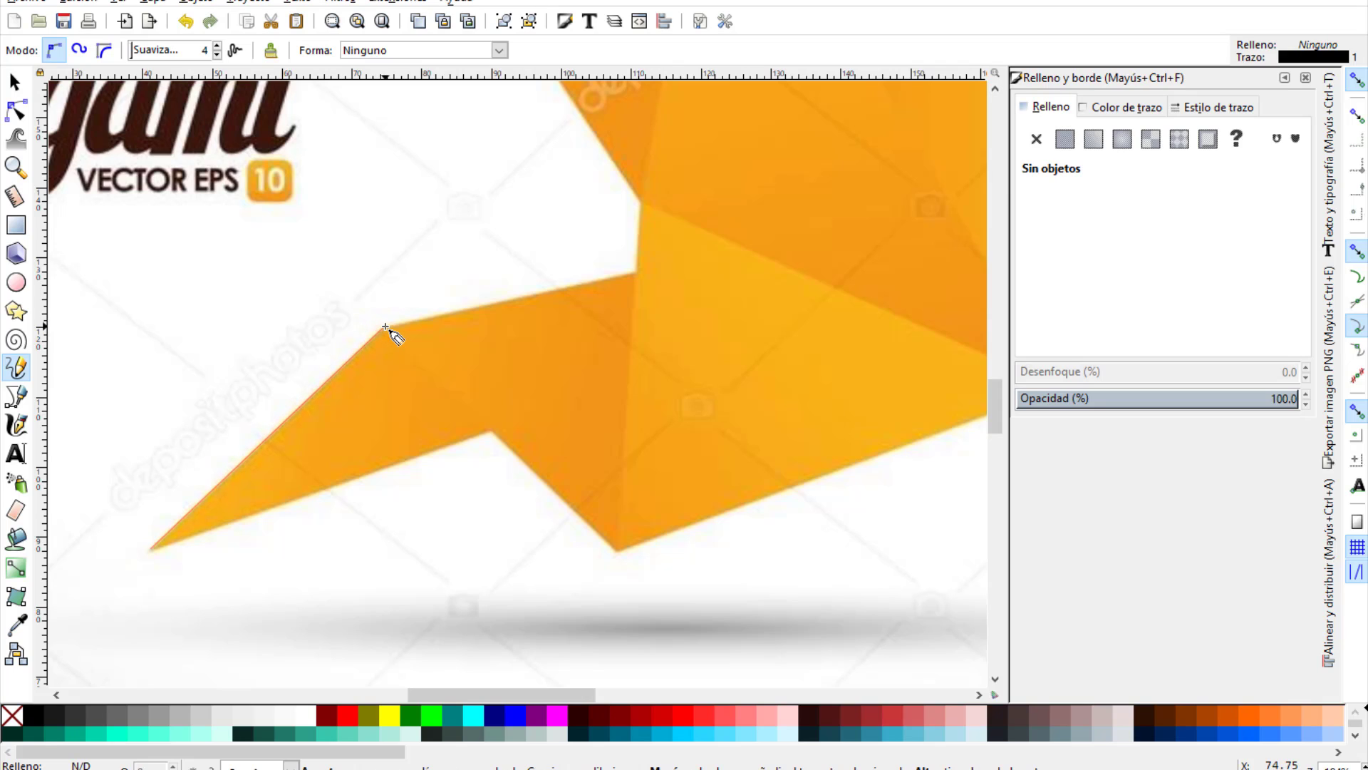
{"action": "left_click", "coordinate": [385, 328]}
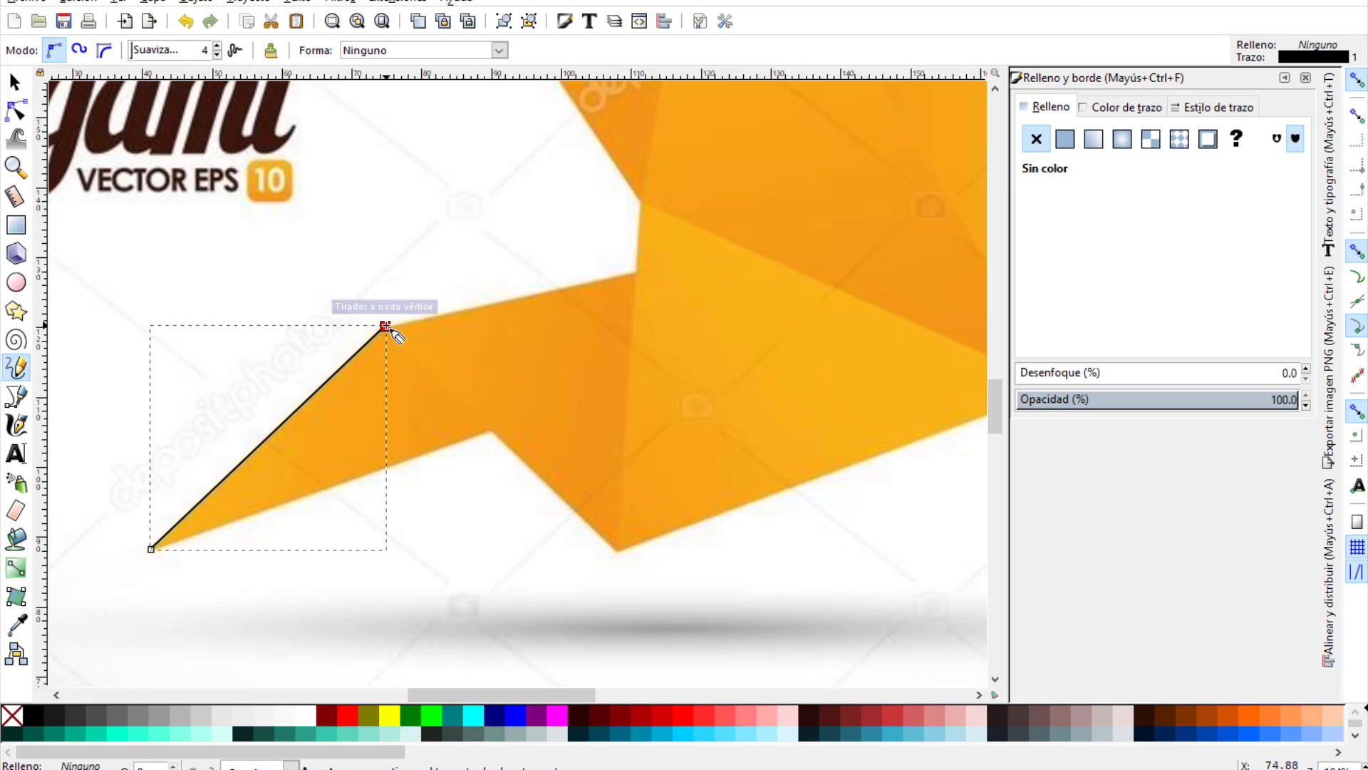
{"action": "left_click", "coordinate": [386, 328]}
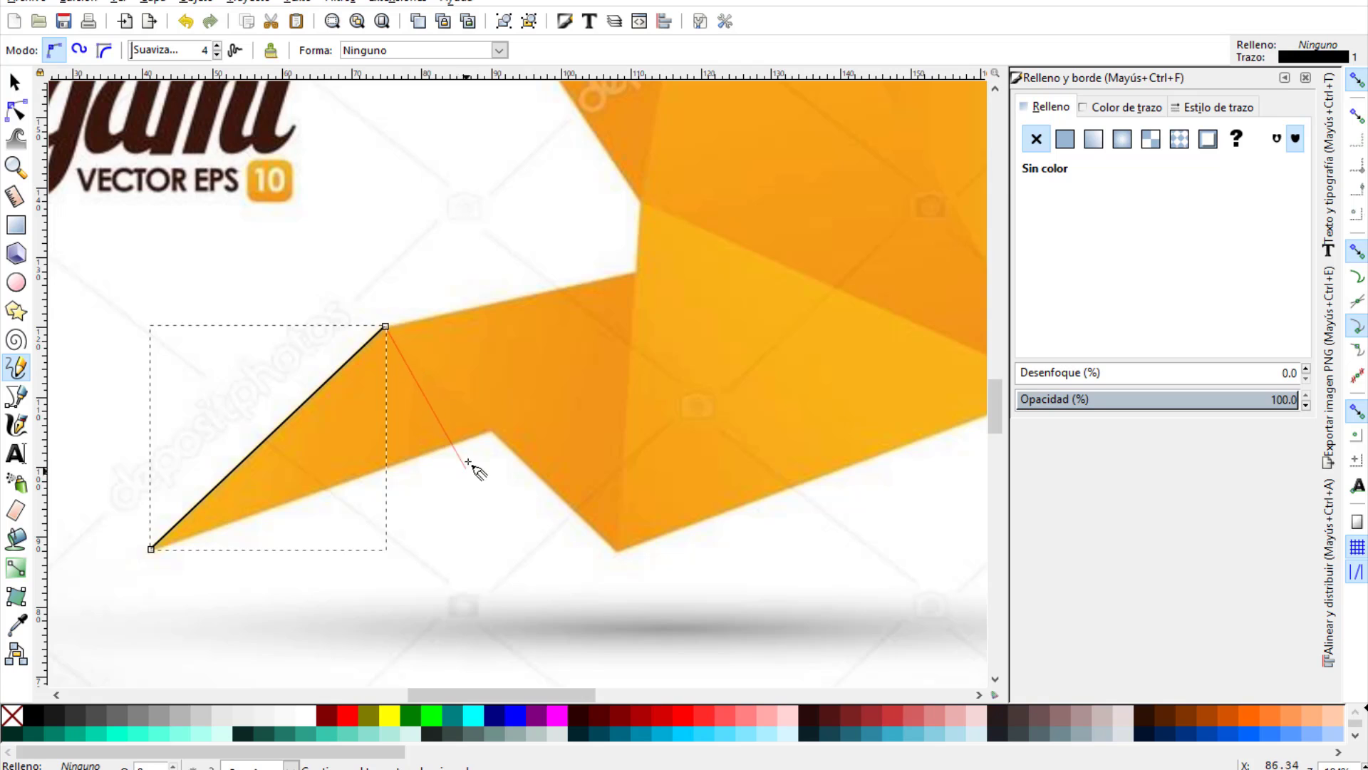
{"action": "left_click", "coordinate": [493, 431]}
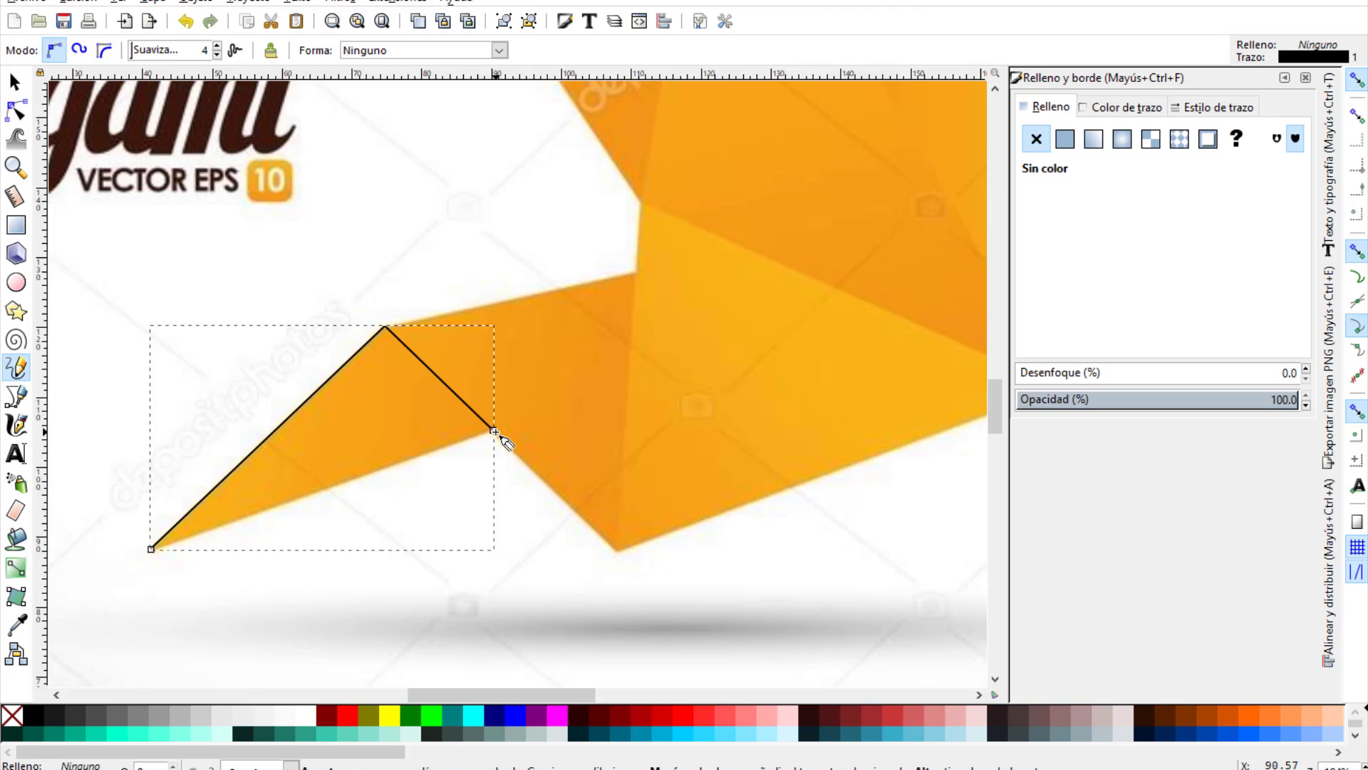
{"action": "left_click", "coordinate": [151, 549]}
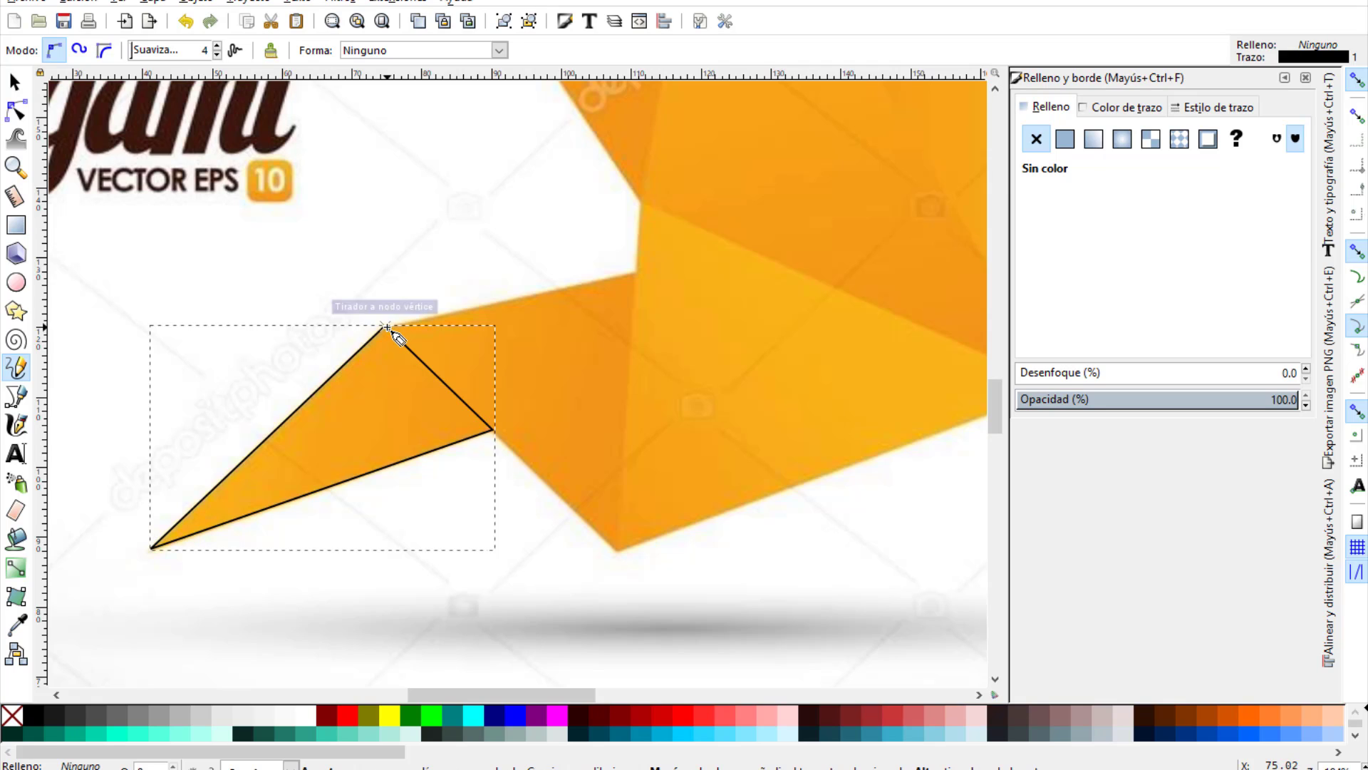
{"action": "left_click", "coordinate": [385, 328]}
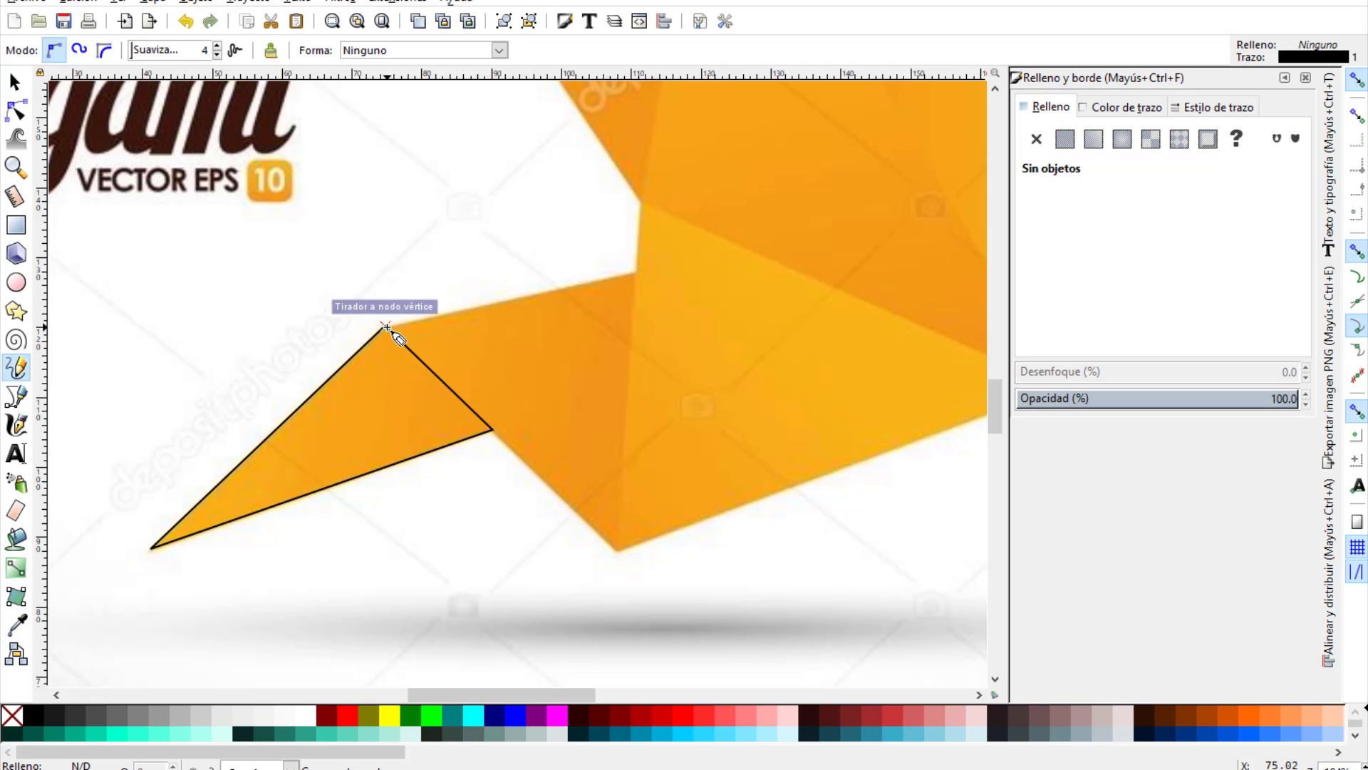
Outline the second wing facet from the triangle's top corner to its bottom point, closing it.
{"action": "double_click", "coordinate": [637, 273]}
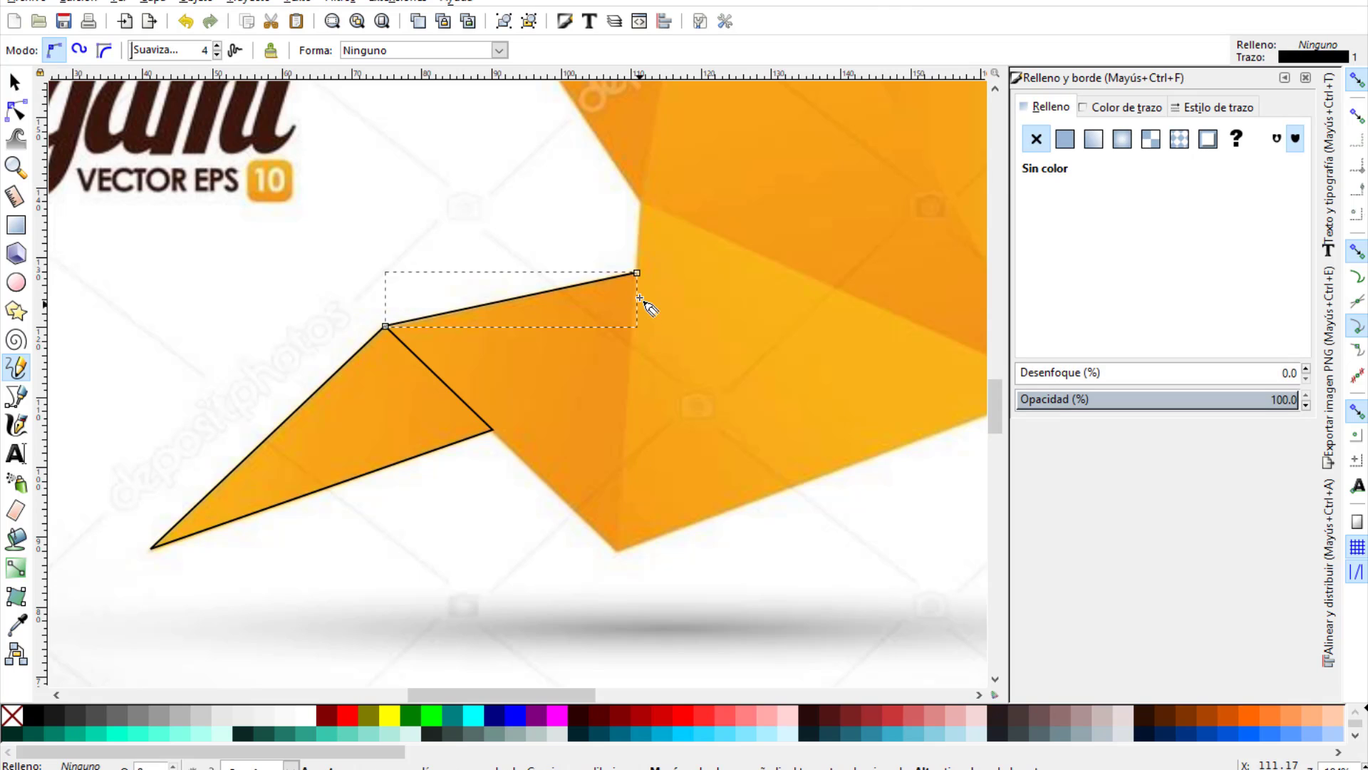
{"action": "left_click", "coordinate": [637, 273]}
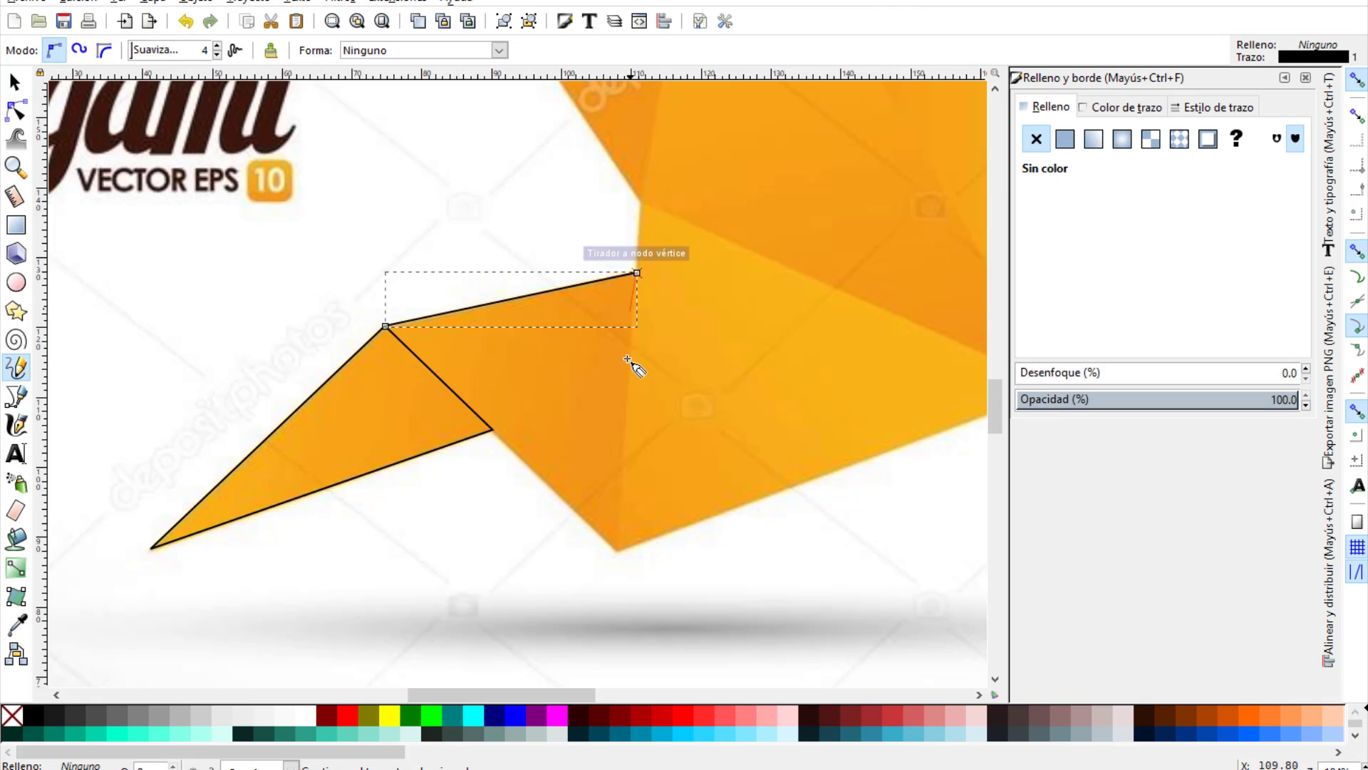
{"action": "double_click", "coordinate": [617, 551]}
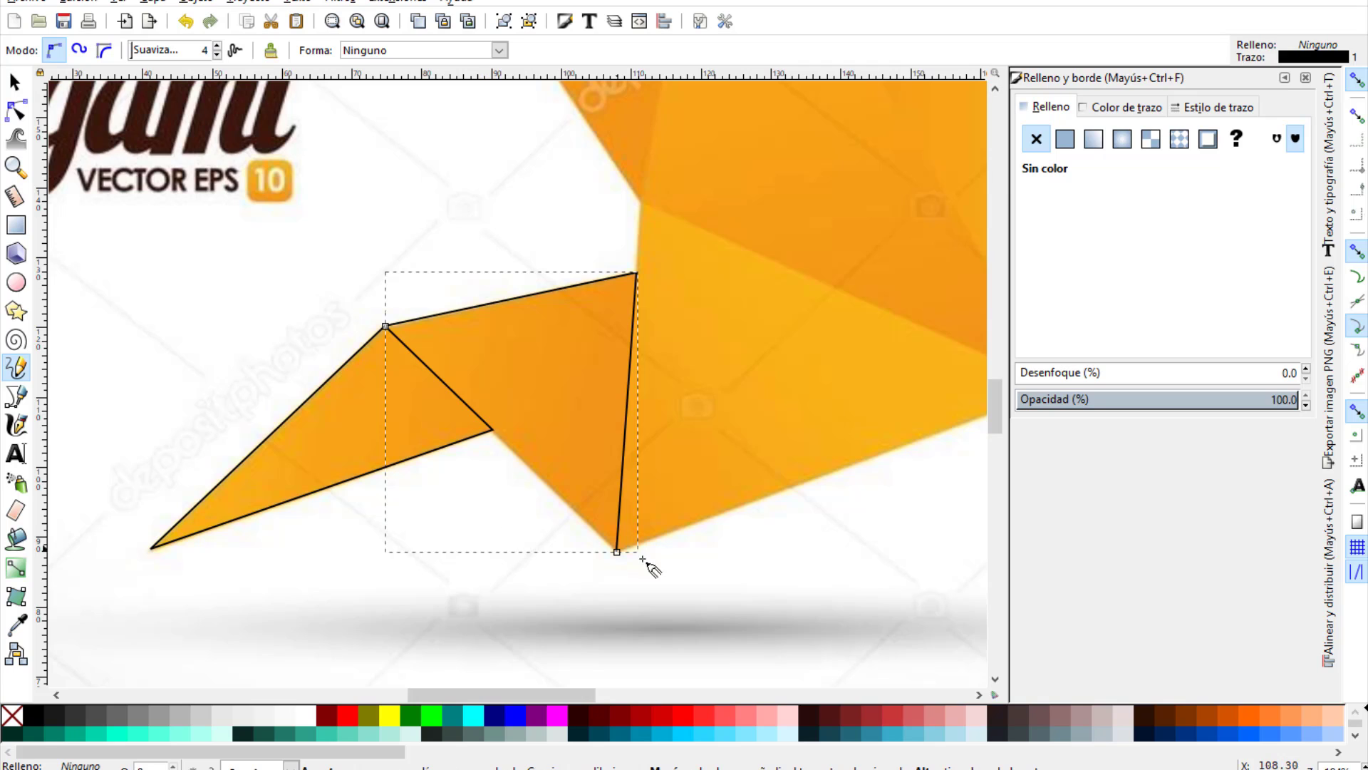
{"action": "left_click", "coordinate": [617, 551]}
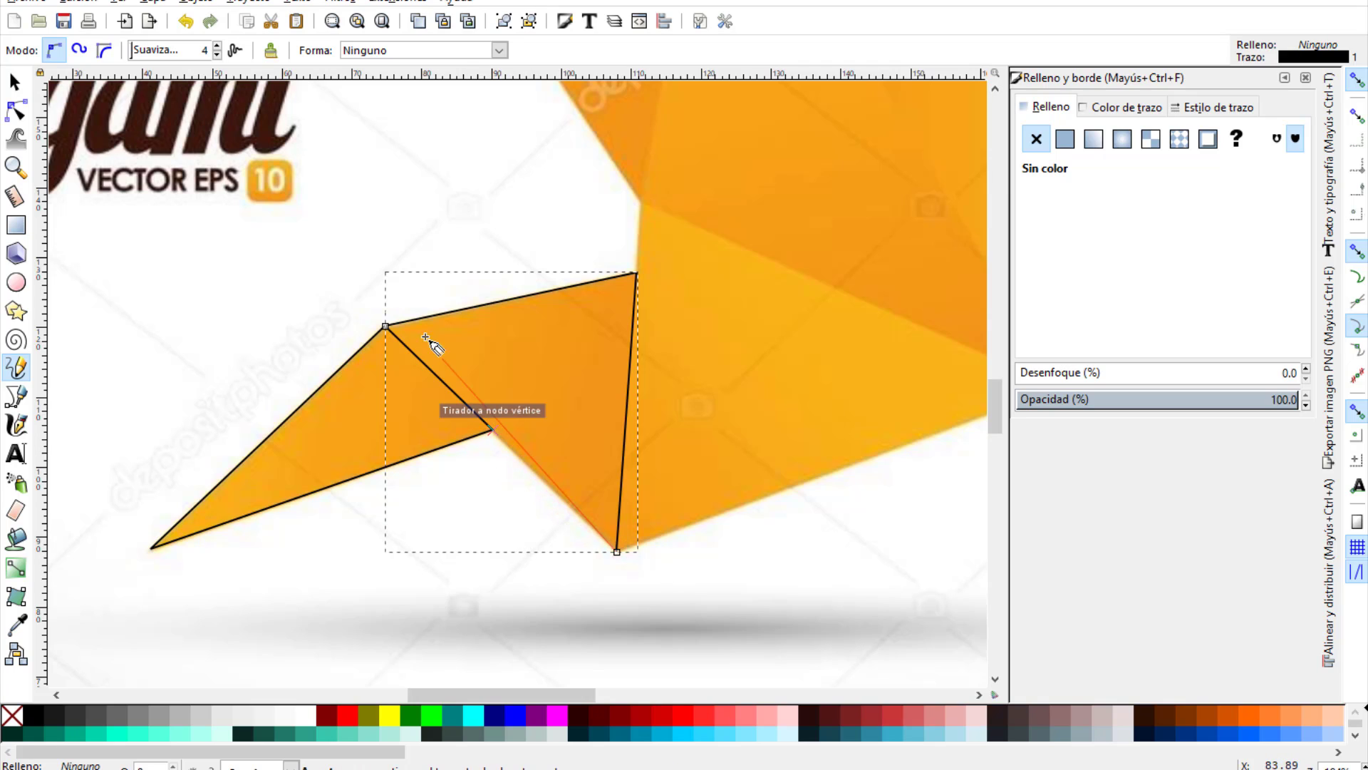
{"action": "left_click", "coordinate": [386, 326]}
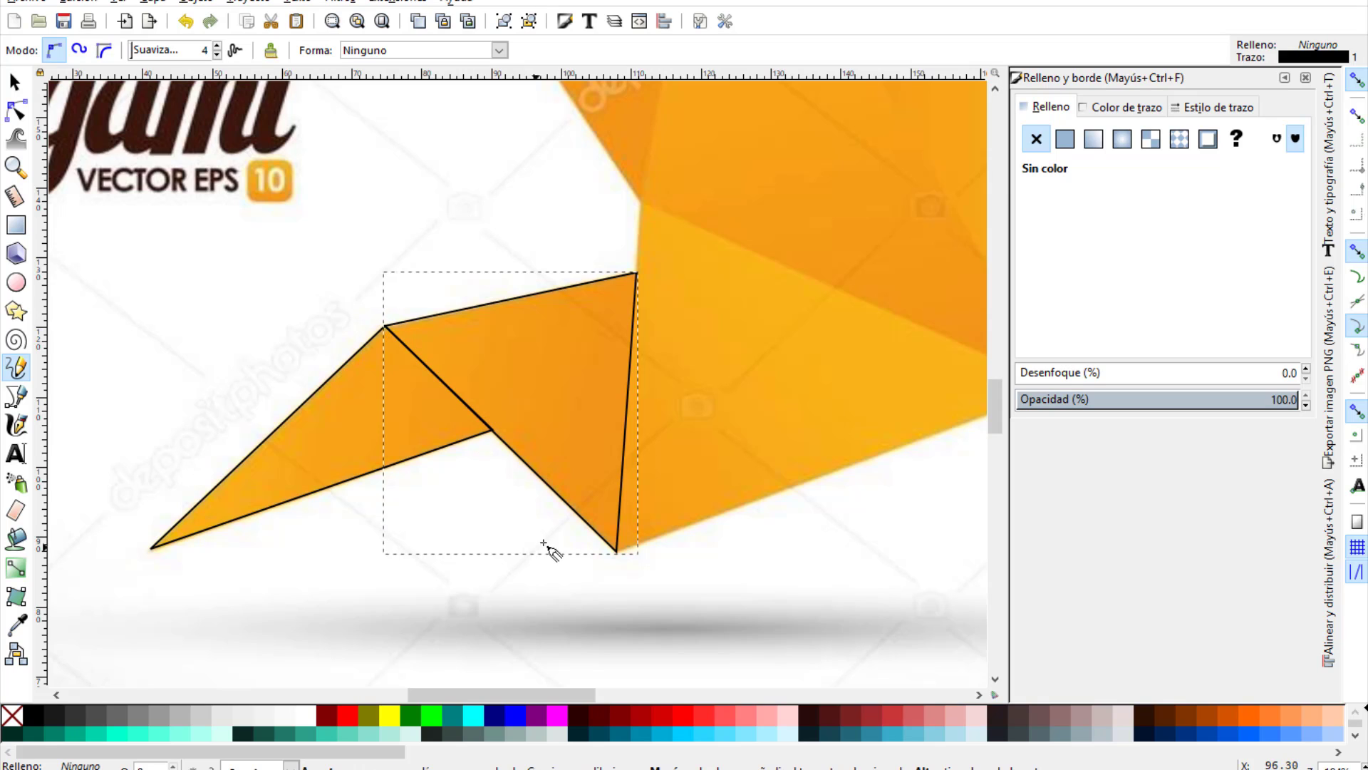
{"action": "left_click", "coordinate": [618, 556]}
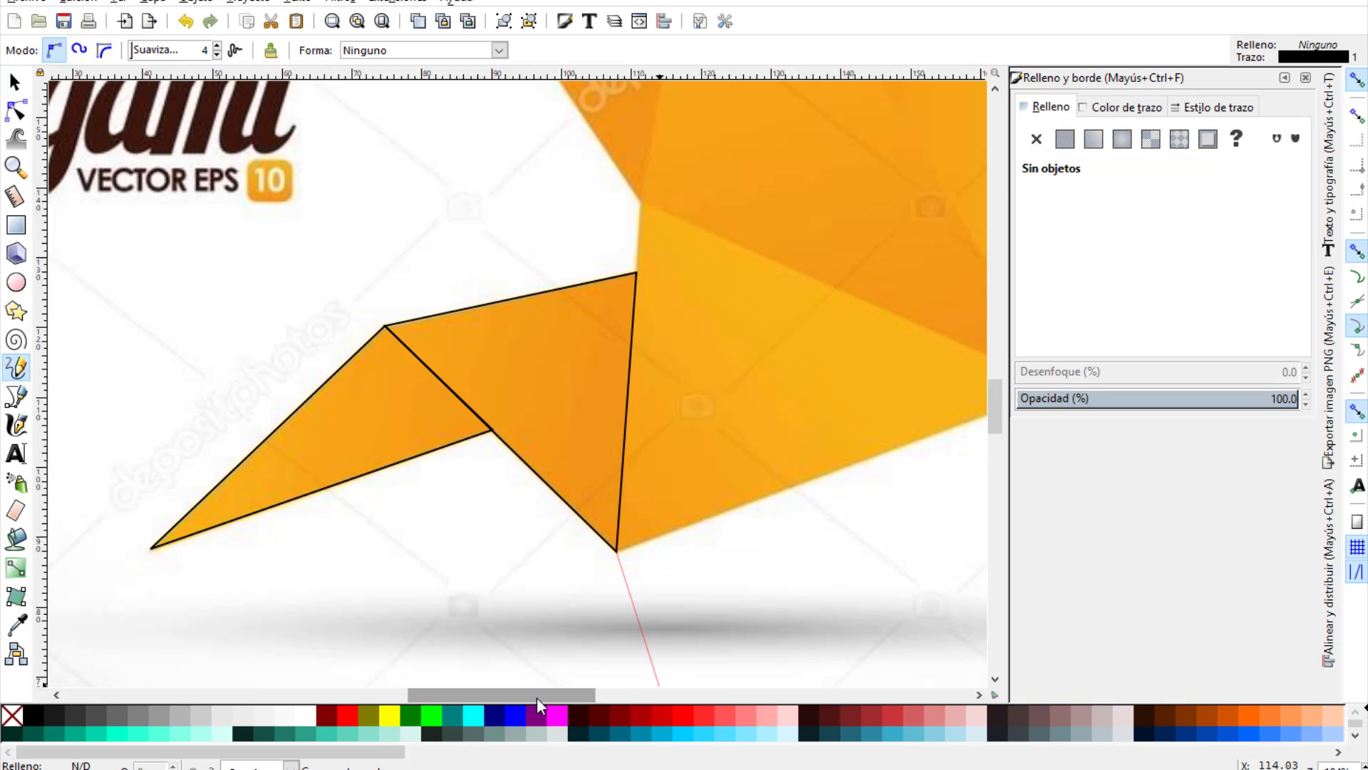
{"action": "left_click_drag", "start_coordinate": [533, 694], "coordinate": [590, 695]}
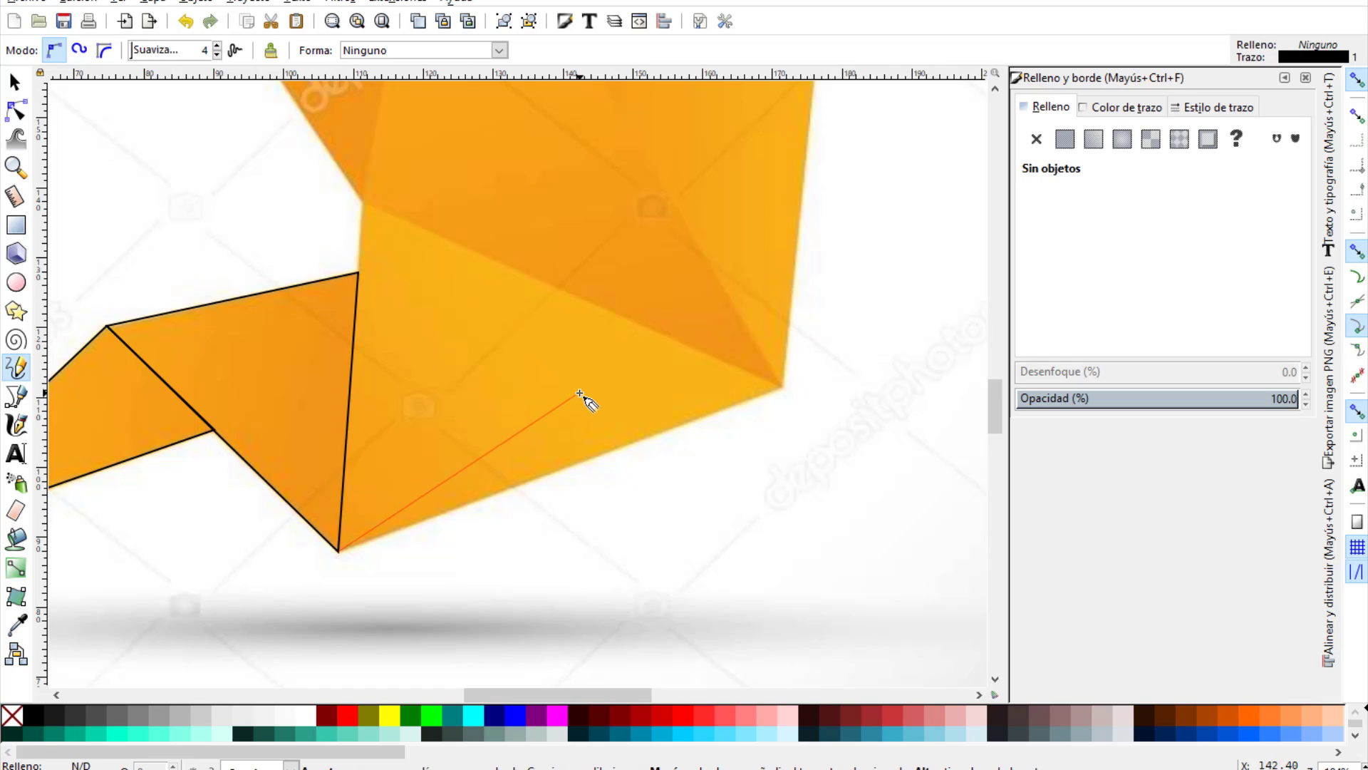
Trace the bird's central body facet as a closed triangle starting at the wing's bottom corner.
{"action": "mouse_move", "coordinate": [553, 415]}
{"action": "left_mouse_down"}
{"action": "mouse_move", "coordinate": [508, 479]}
{"action": "mouse_move", "coordinate": [590, 516]}
{"action": "left_mouse_up"}
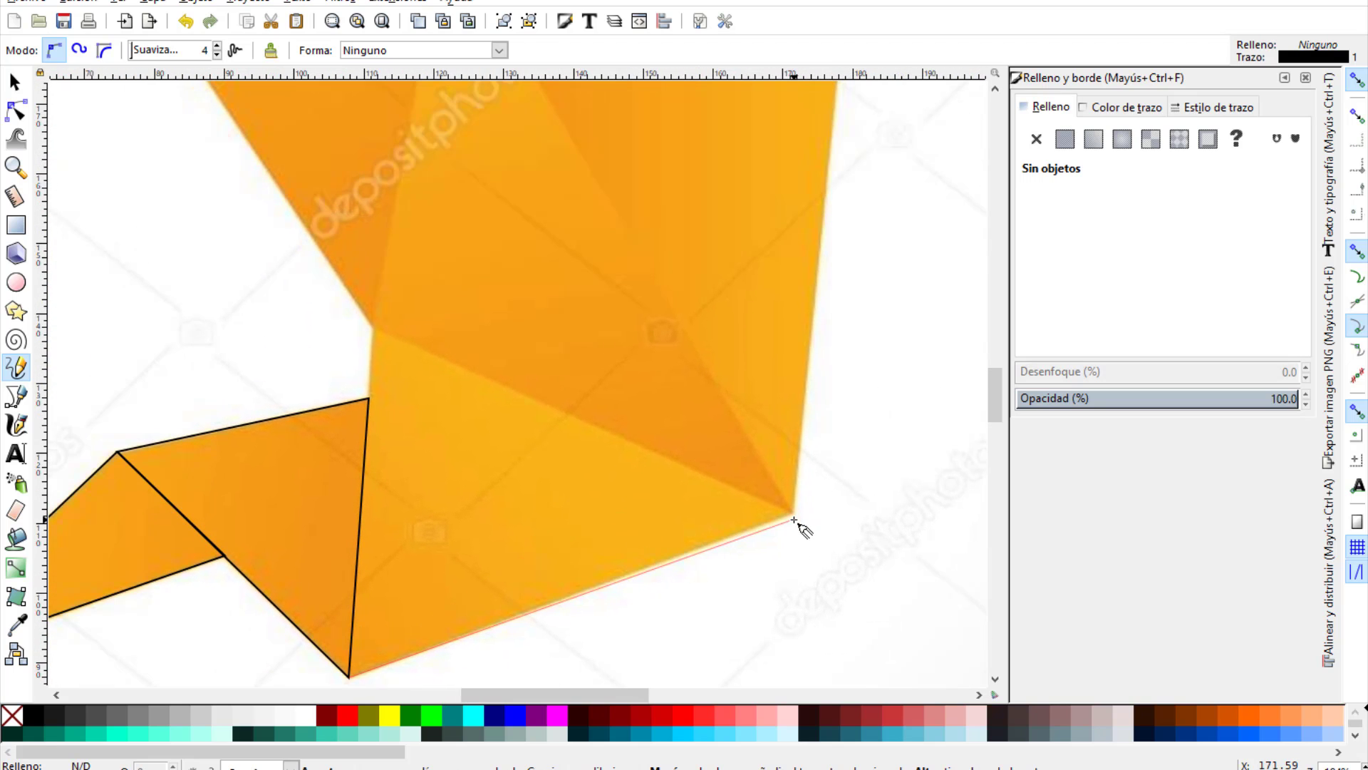
{"action": "left_click", "coordinate": [793, 515]}
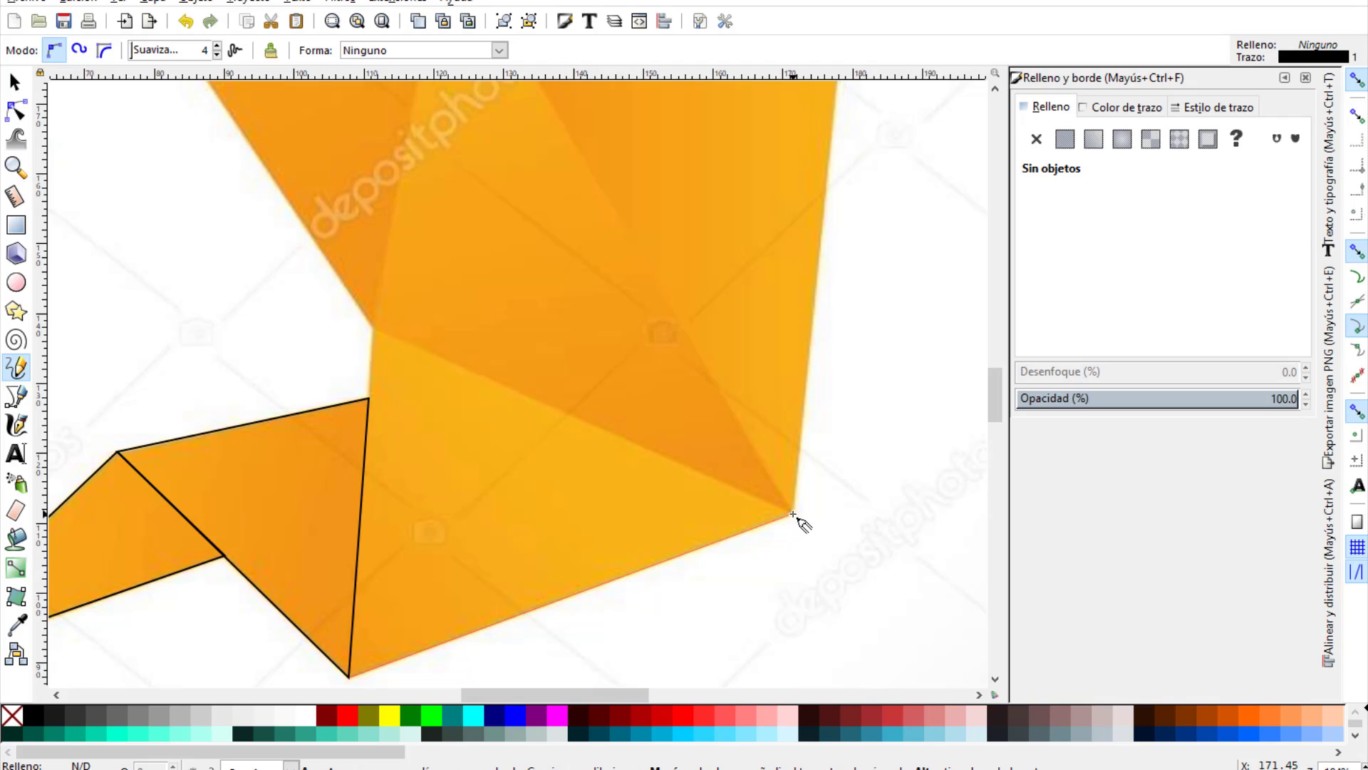
{"action": "double_click", "coordinate": [372, 328]}
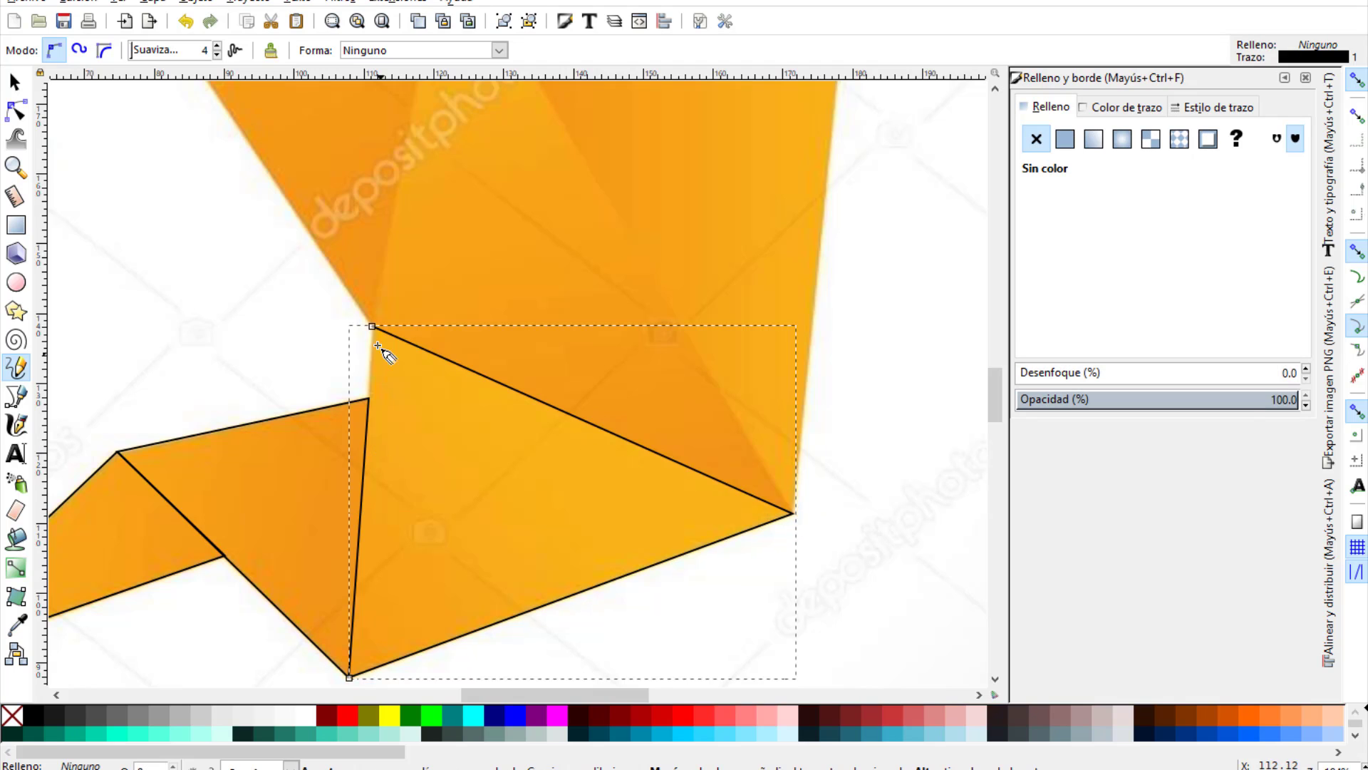
{"action": "left_click", "coordinate": [348, 678]}
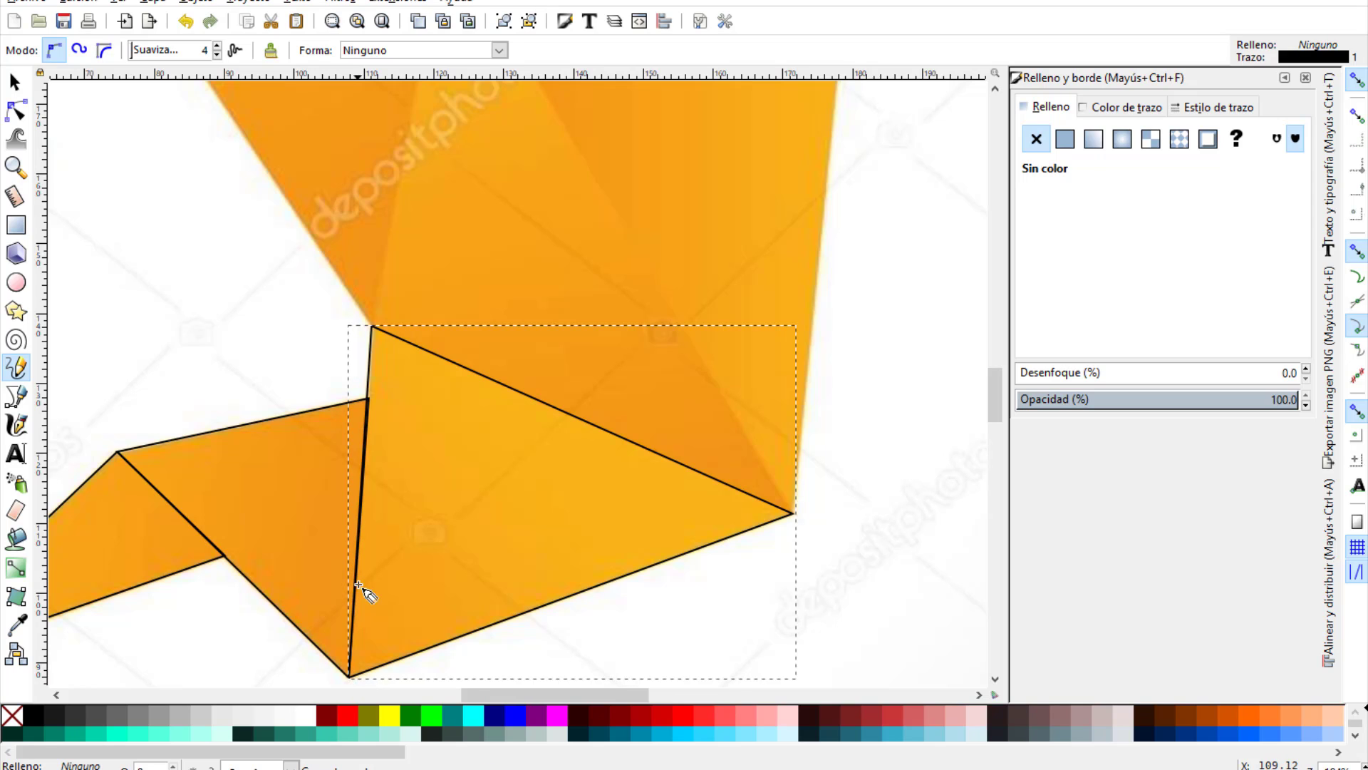
Zoom in to check where the outlines meet, then zoom back out to the whole bird.
{"action": "left_click", "coordinate": [16, 167]}
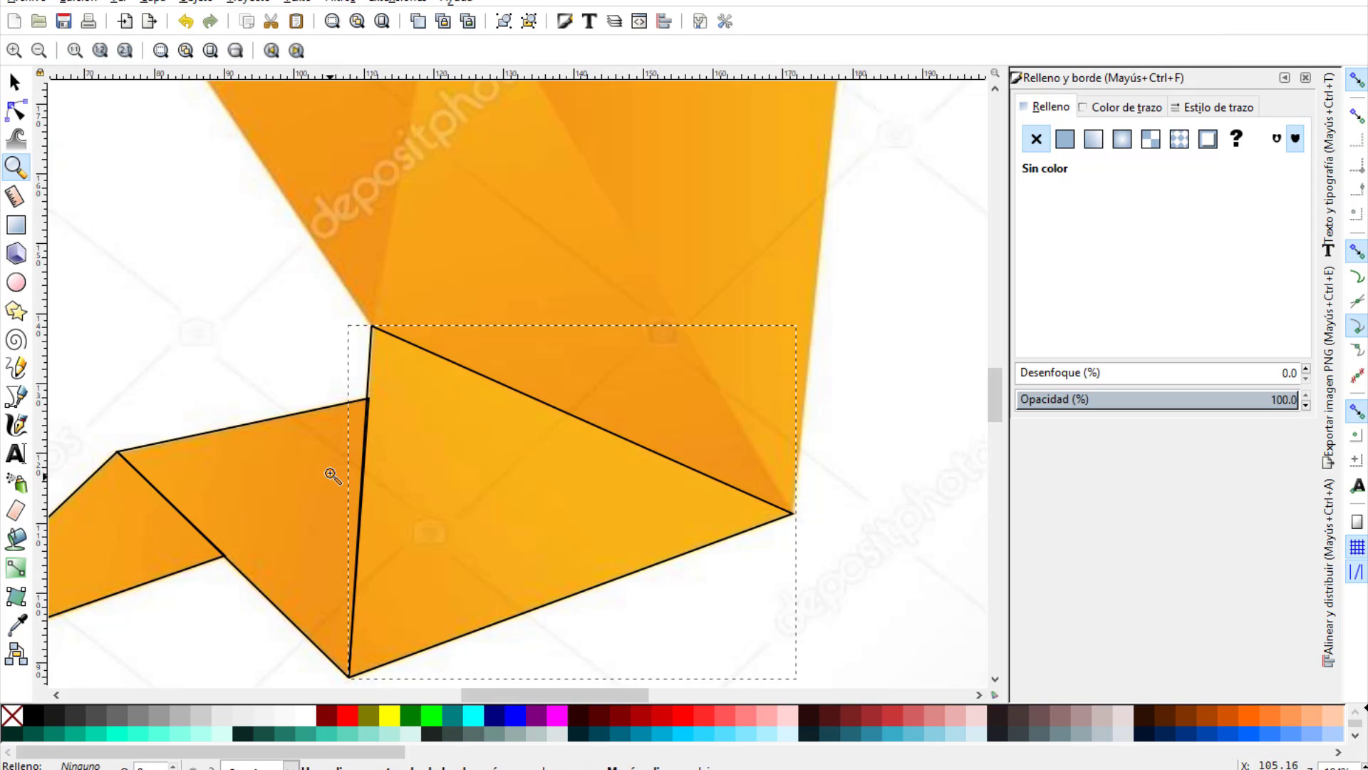
{"action": "mouse_move", "coordinate": [328, 378]}
{"action": "left_mouse_down"}
{"action": "mouse_move", "coordinate": [393, 442]}
{"action": "mouse_move", "coordinate": [394, 462]}
{"action": "left_mouse_up"}
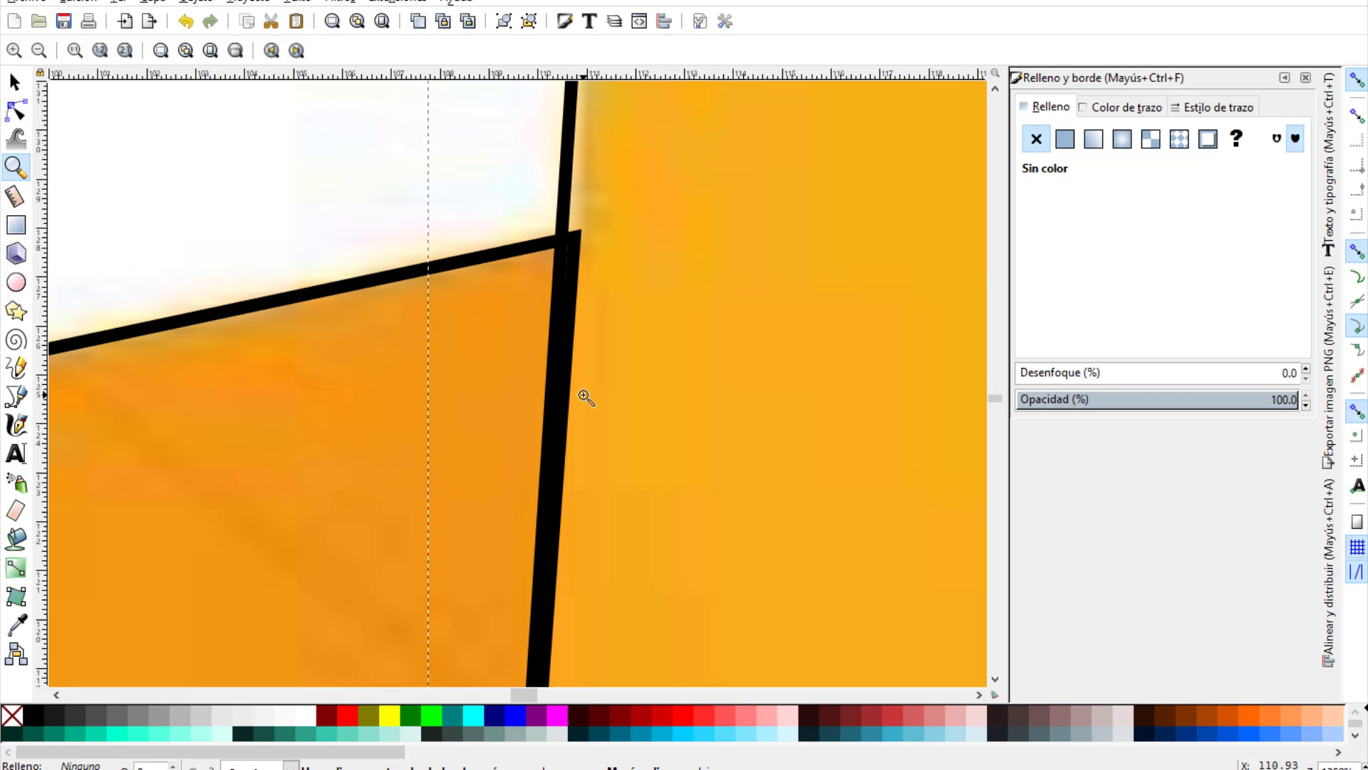
{"action": "key", "text": "minus"}
{"action": "key", "text": "minus"}
{"action": "key", "text": "minus"}
{"action": "key", "text": "minus"}
{"action": "key", "text": "minus"}
{"action": "key", "text": "minus"}
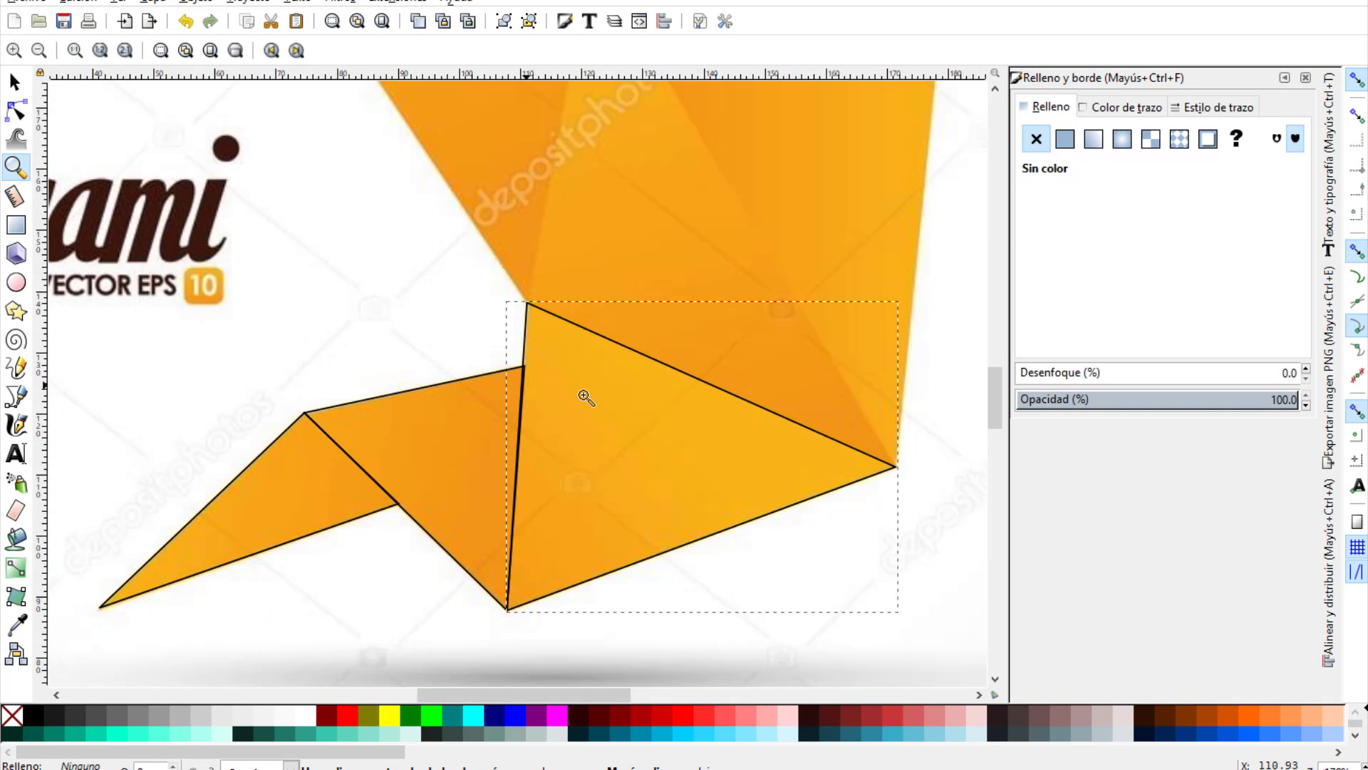
{"action": "key", "text": "minus"}
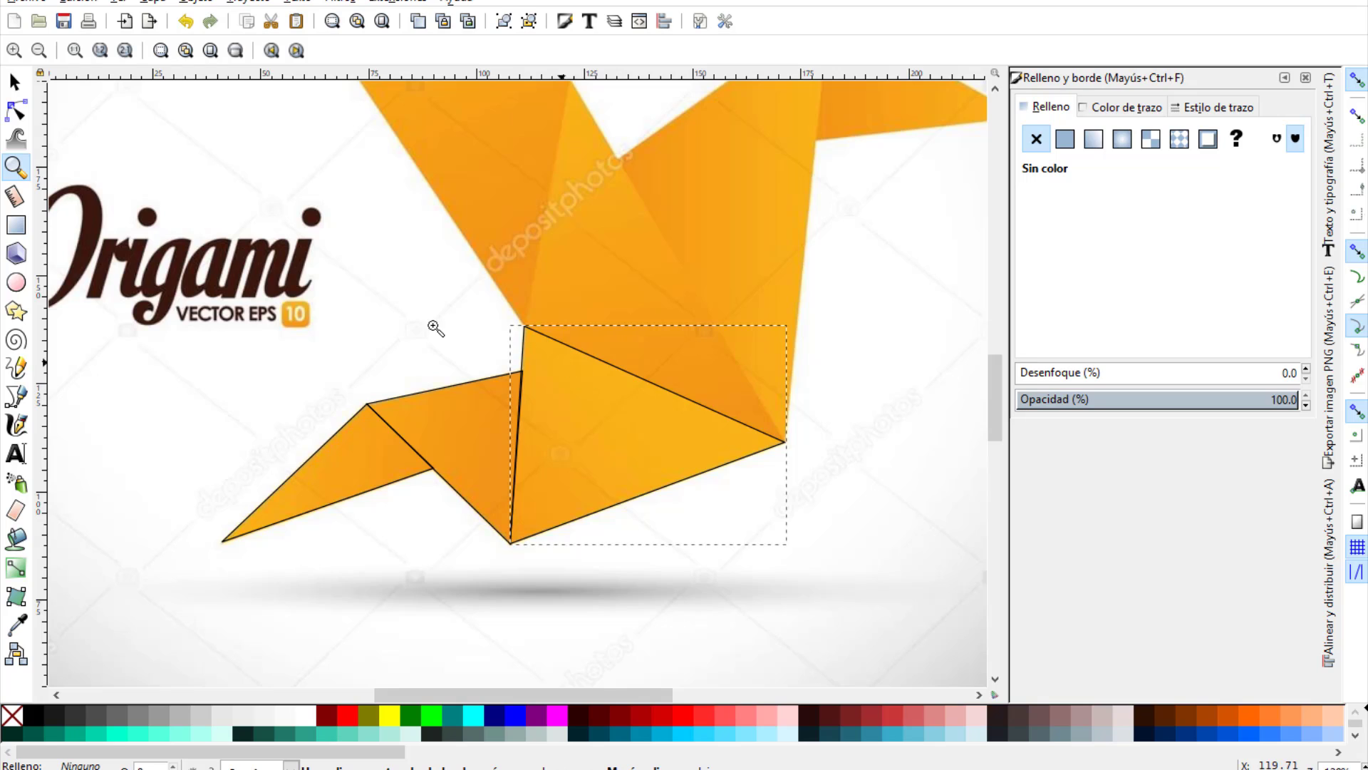
Trace the tall triangle between body and back wing as a closed outline.
{"action": "left_click", "coordinate": [17, 368]}
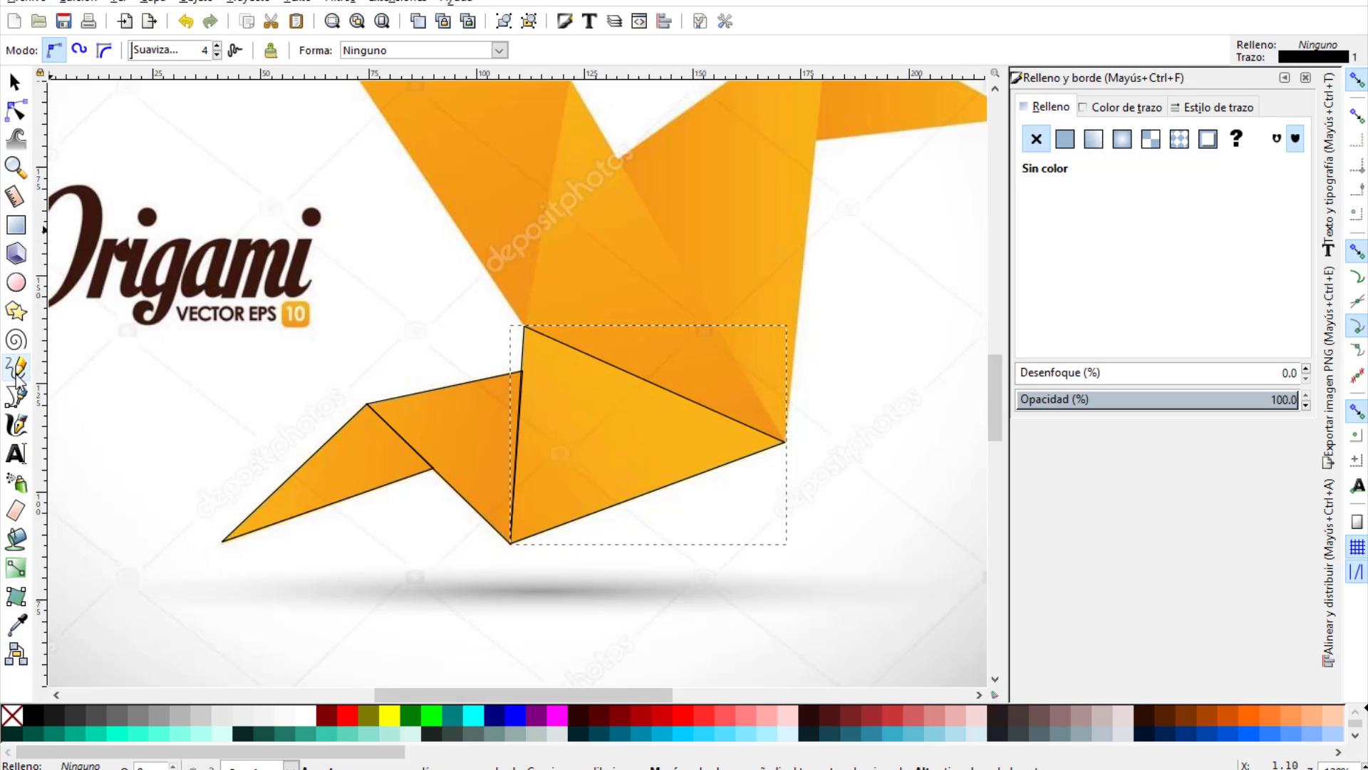
{"action": "left_click", "coordinate": [777, 446]}
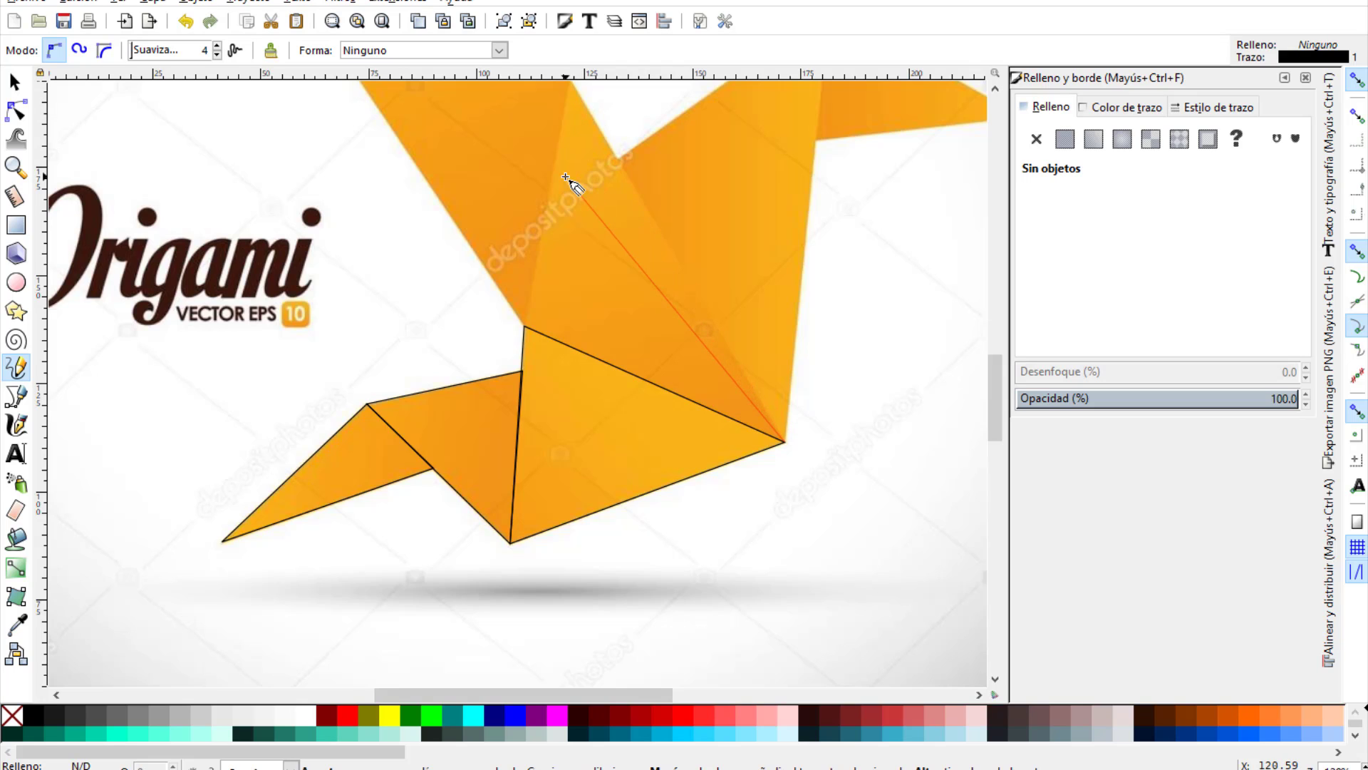
{"action": "scroll", "coordinate": [570, 178], "scroll_direction": "up", "scroll_amount": 3}
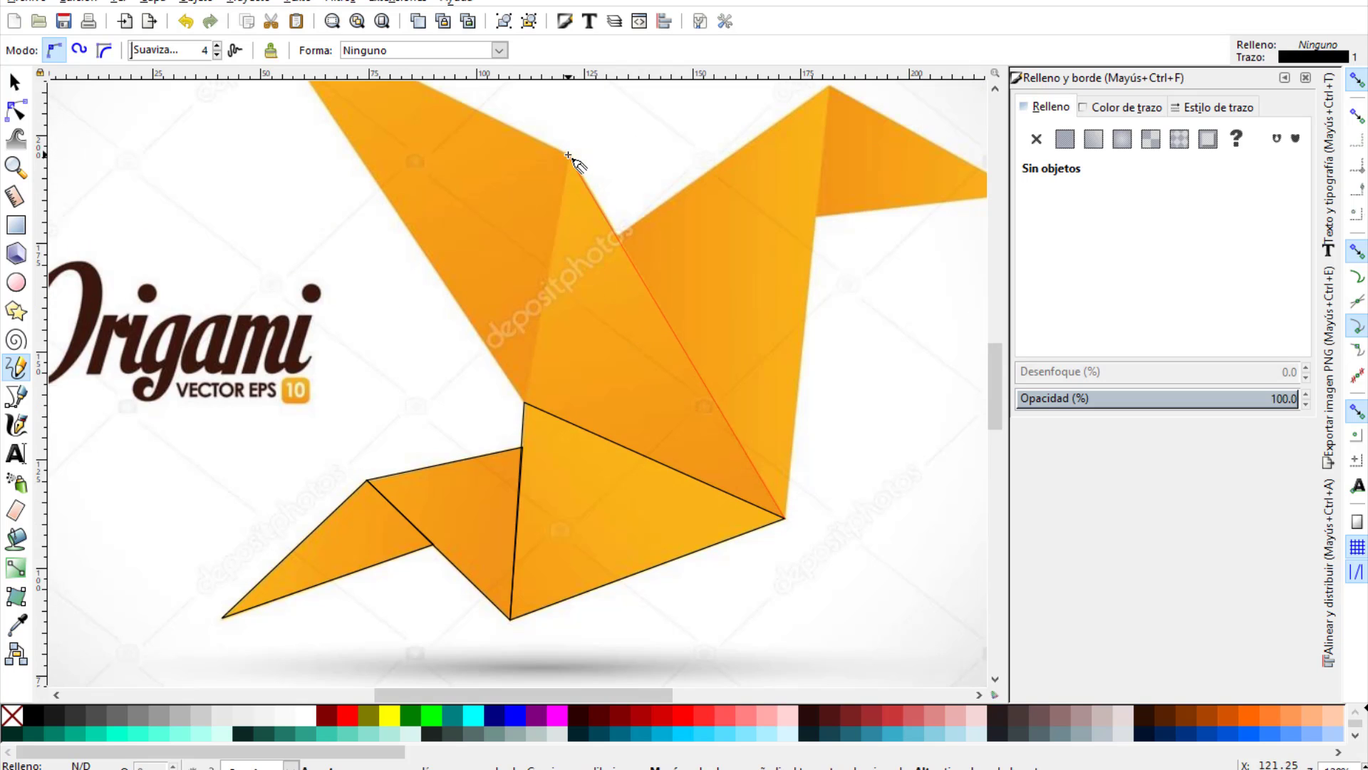
{"action": "left_click", "coordinate": [568, 156]}
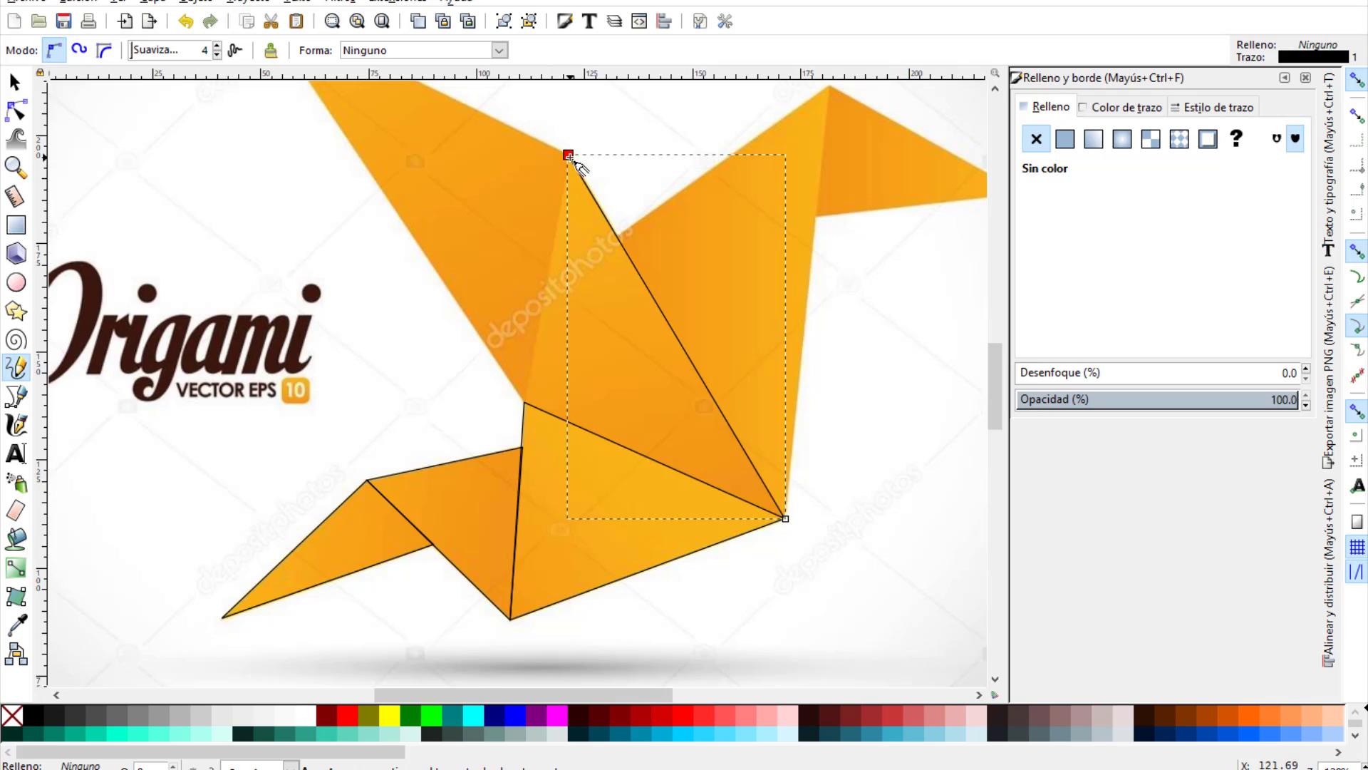
{"action": "left_click", "coordinate": [568, 156]}
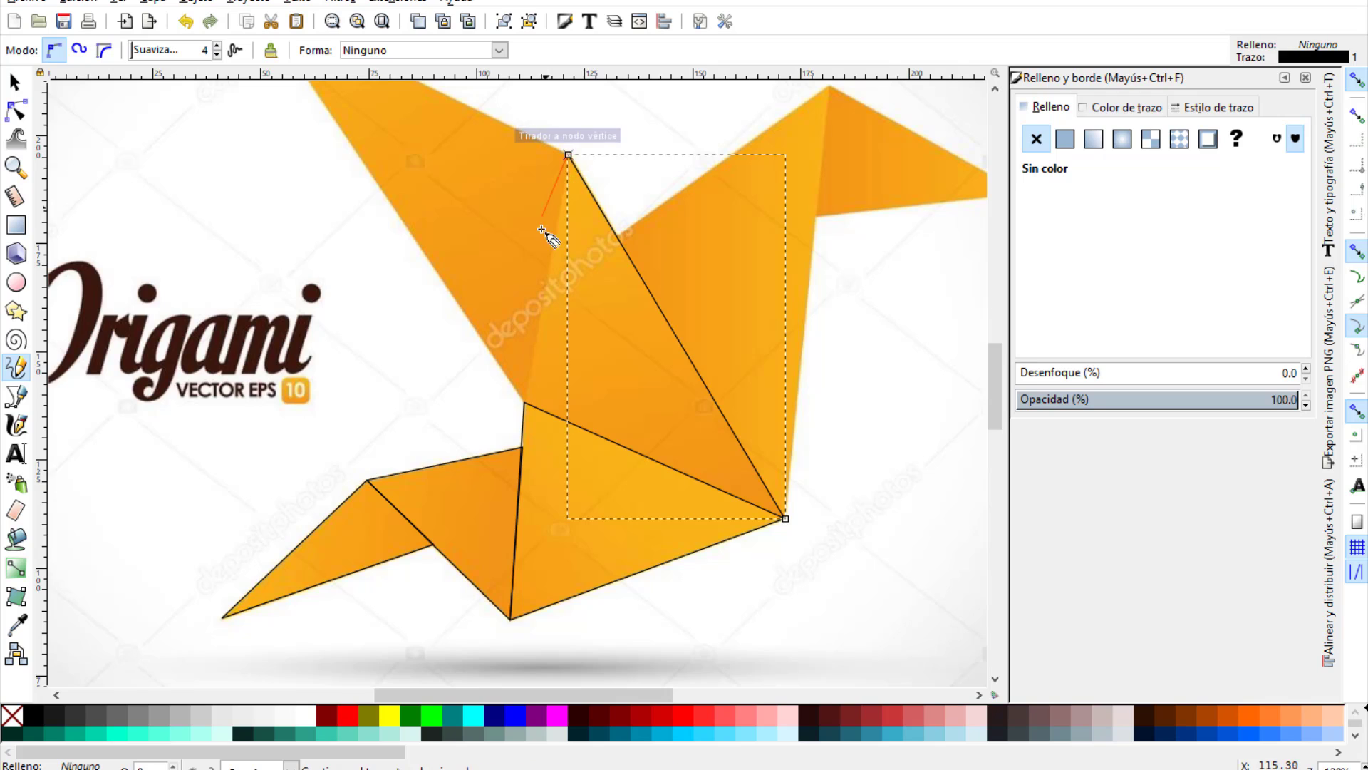
{"action": "left_click", "coordinate": [524, 402]}
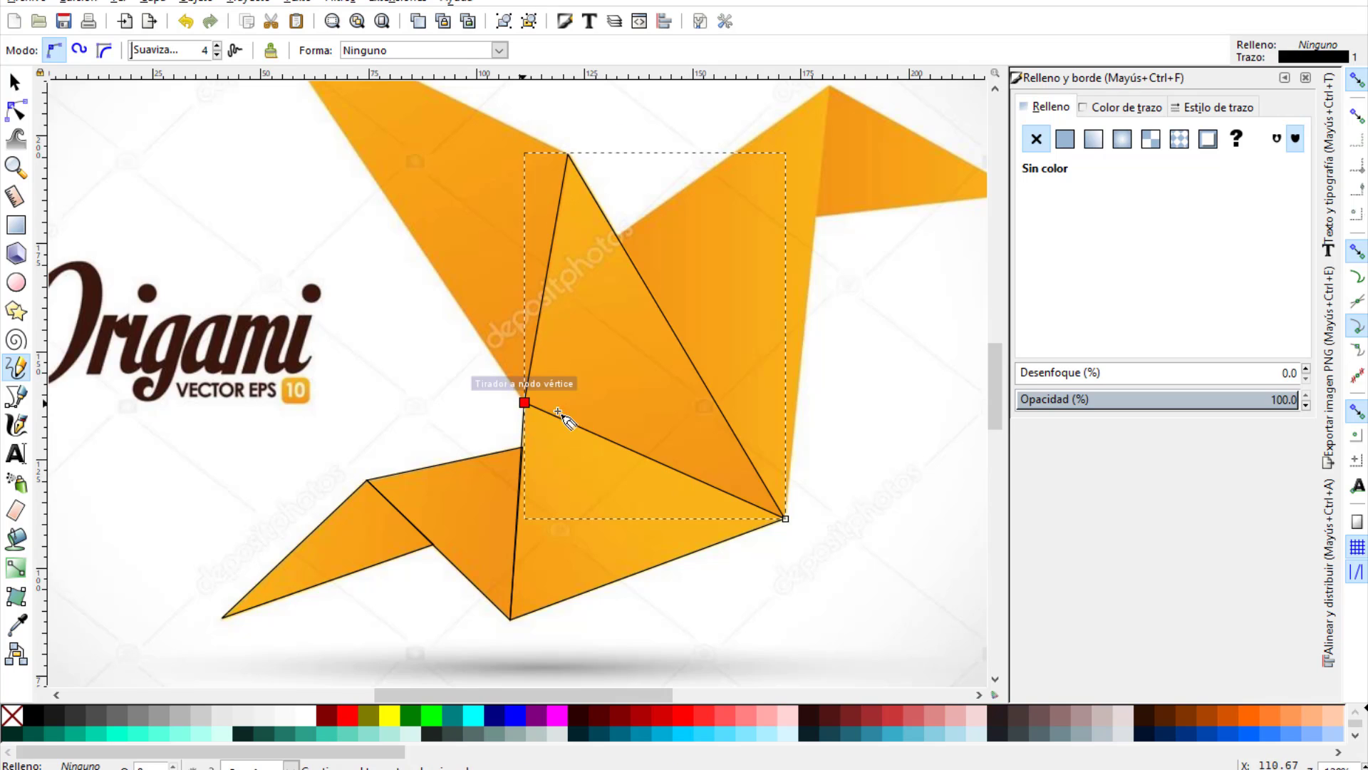
{"action": "left_click", "coordinate": [786, 518]}
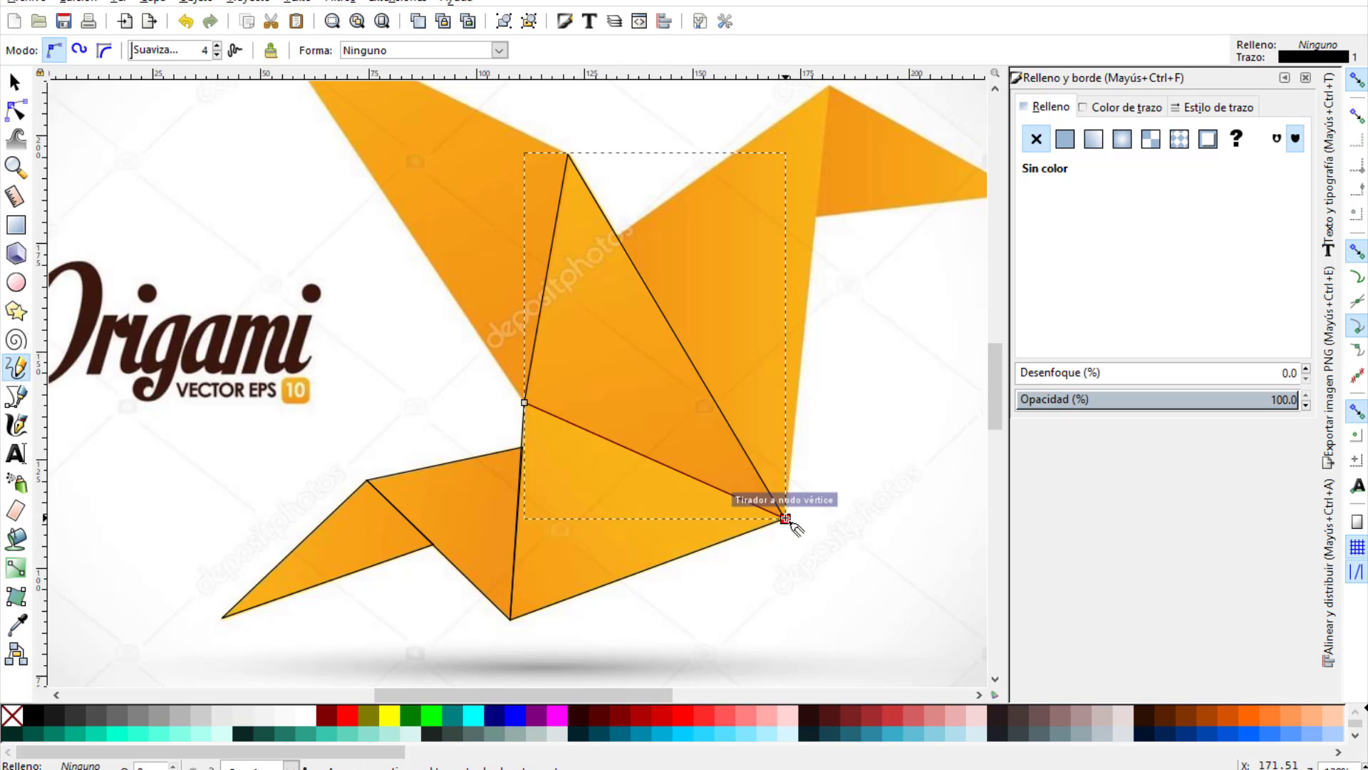
{"action": "left_click", "coordinate": [786, 518]}
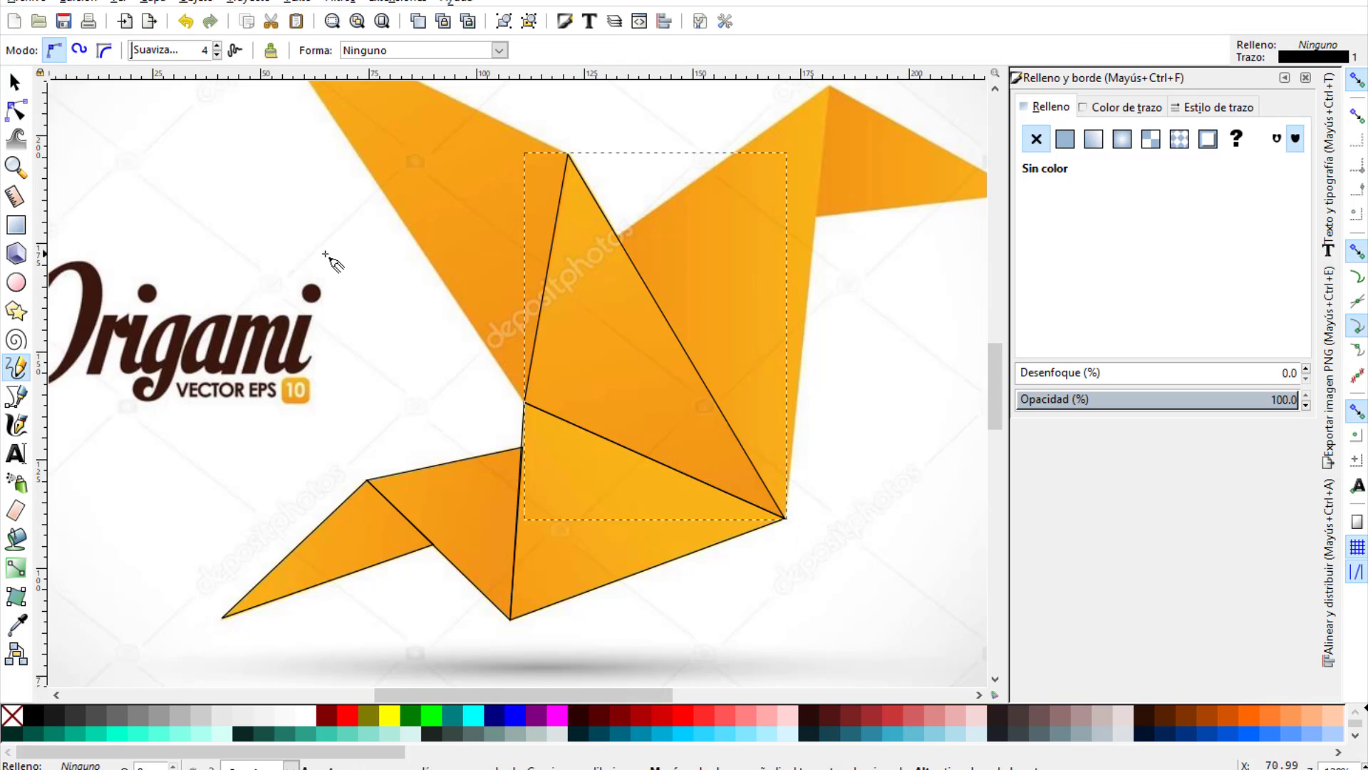
Trace the raised left wing's outline from its tip down to the body's left corner.
{"action": "scroll", "coordinate": [284, 278], "scroll_direction": "up", "scroll_amount": 5}
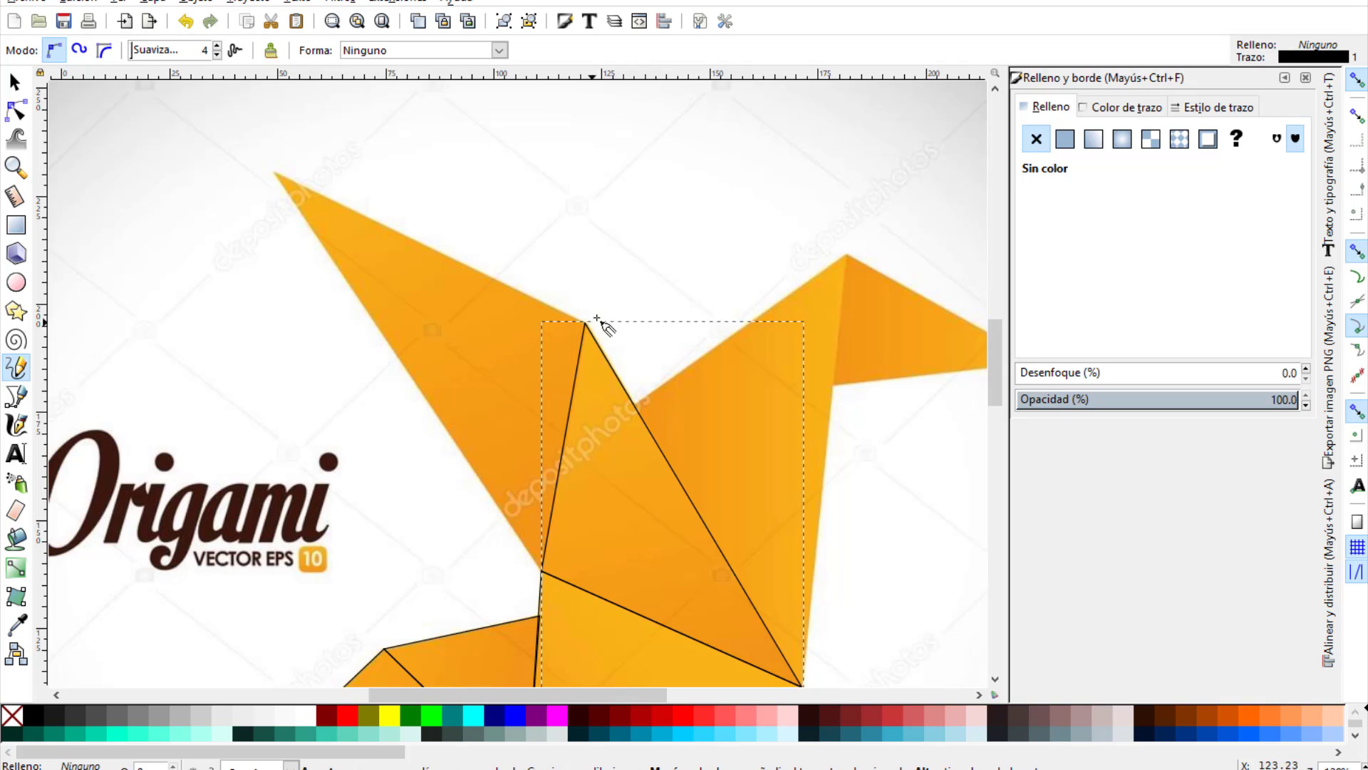
{"action": "key", "text": "Escape"}
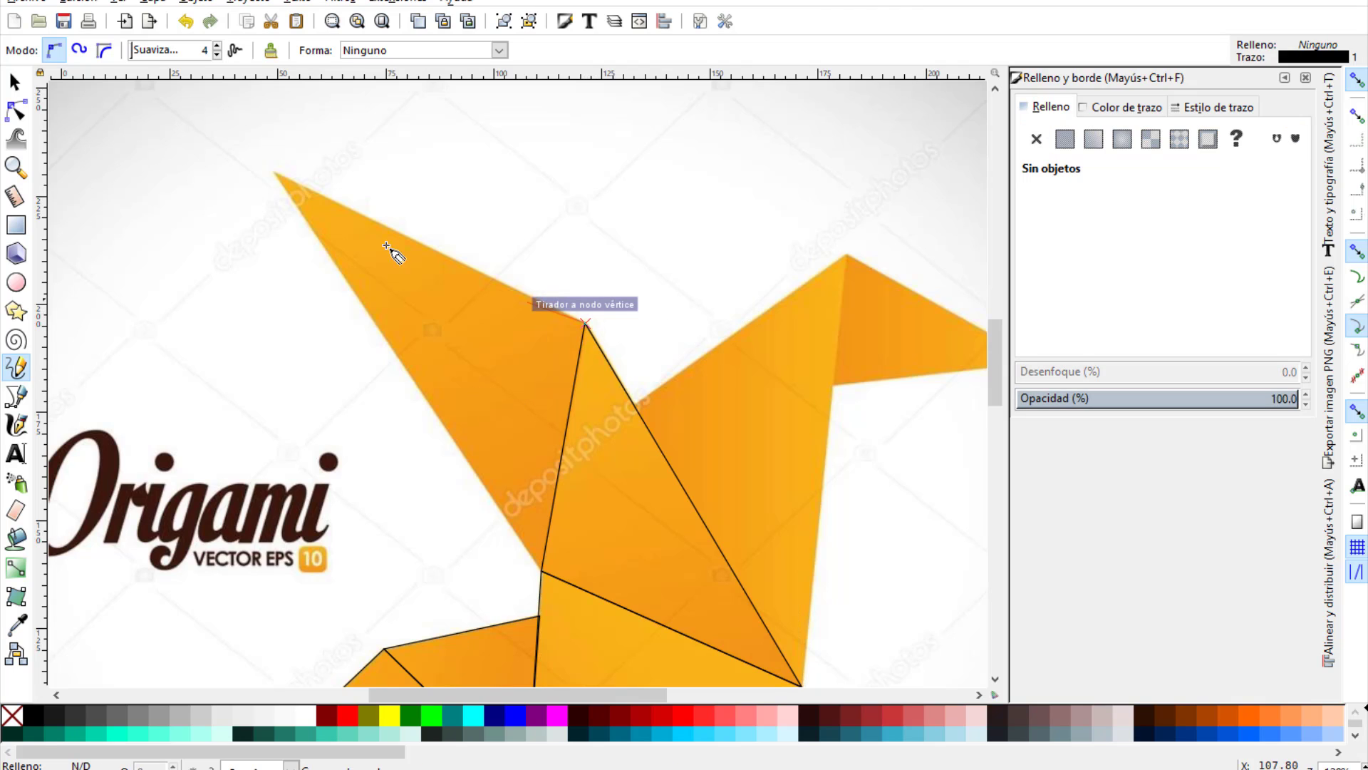
{"action": "left_click", "coordinate": [274, 171]}
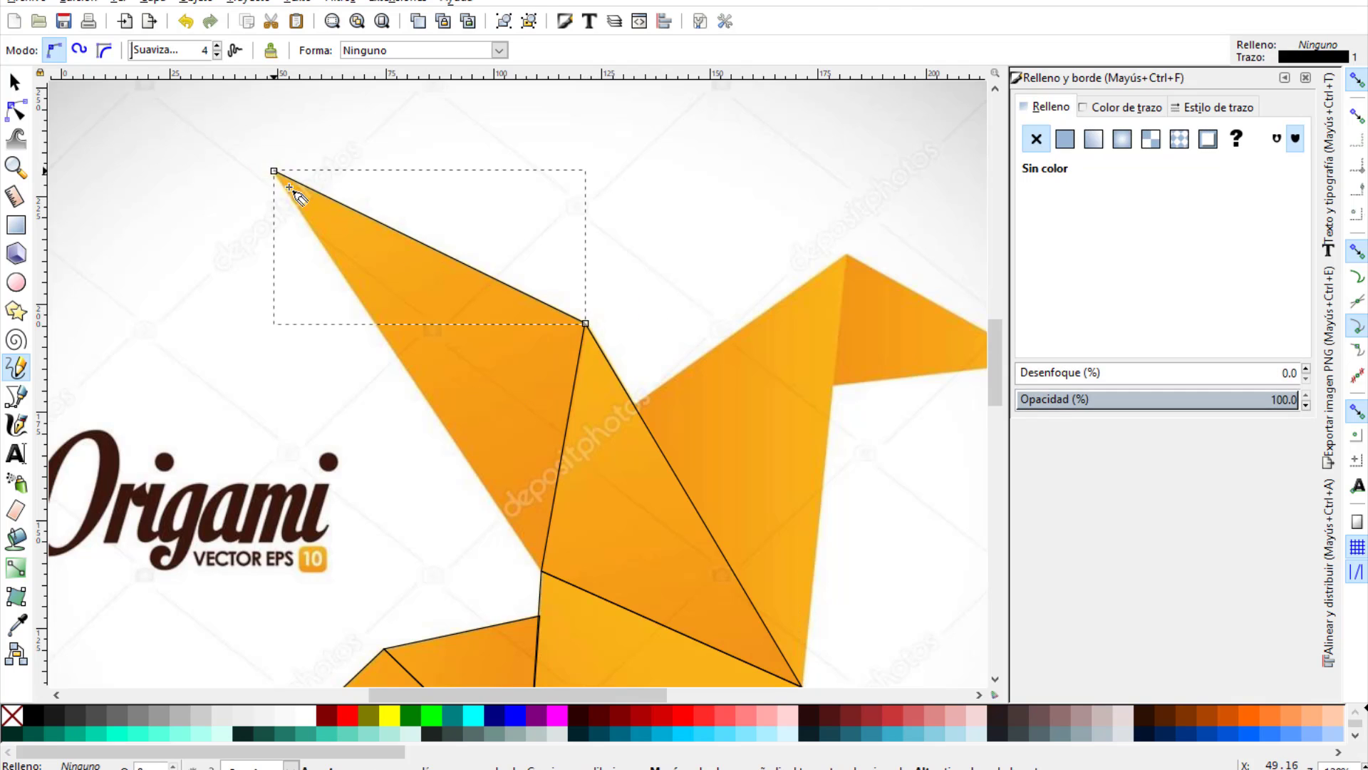
{"action": "left_click", "coordinate": [274, 171]}
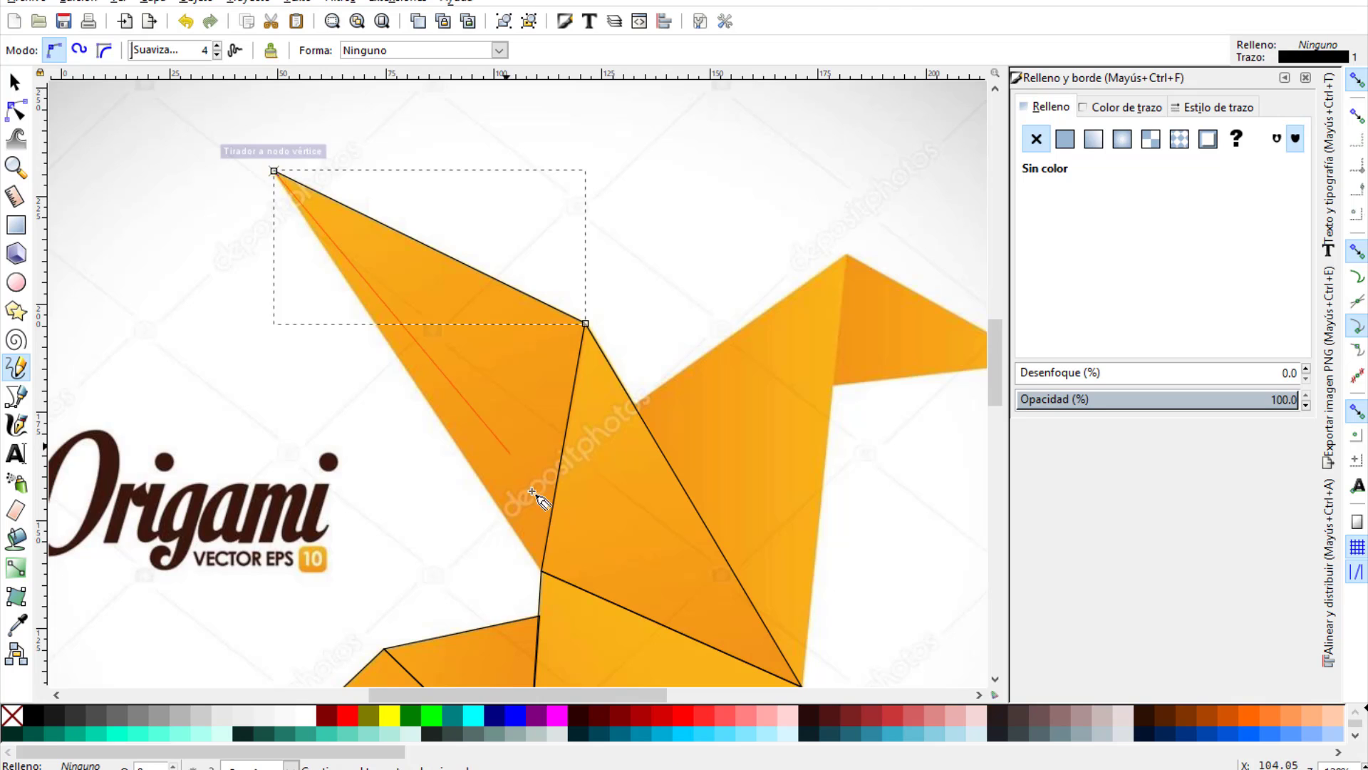
{"action": "double_click", "coordinate": [540, 570]}
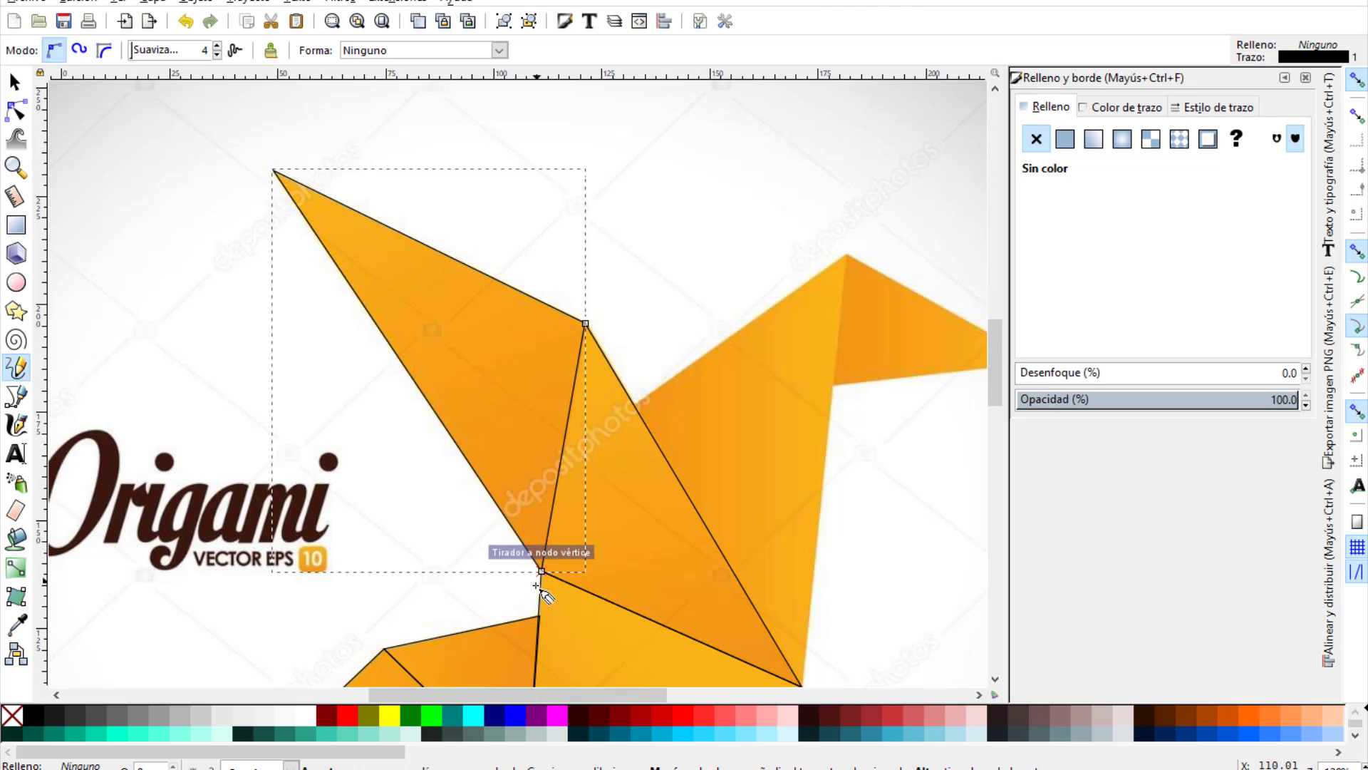
{"action": "left_click", "coordinate": [541, 570]}
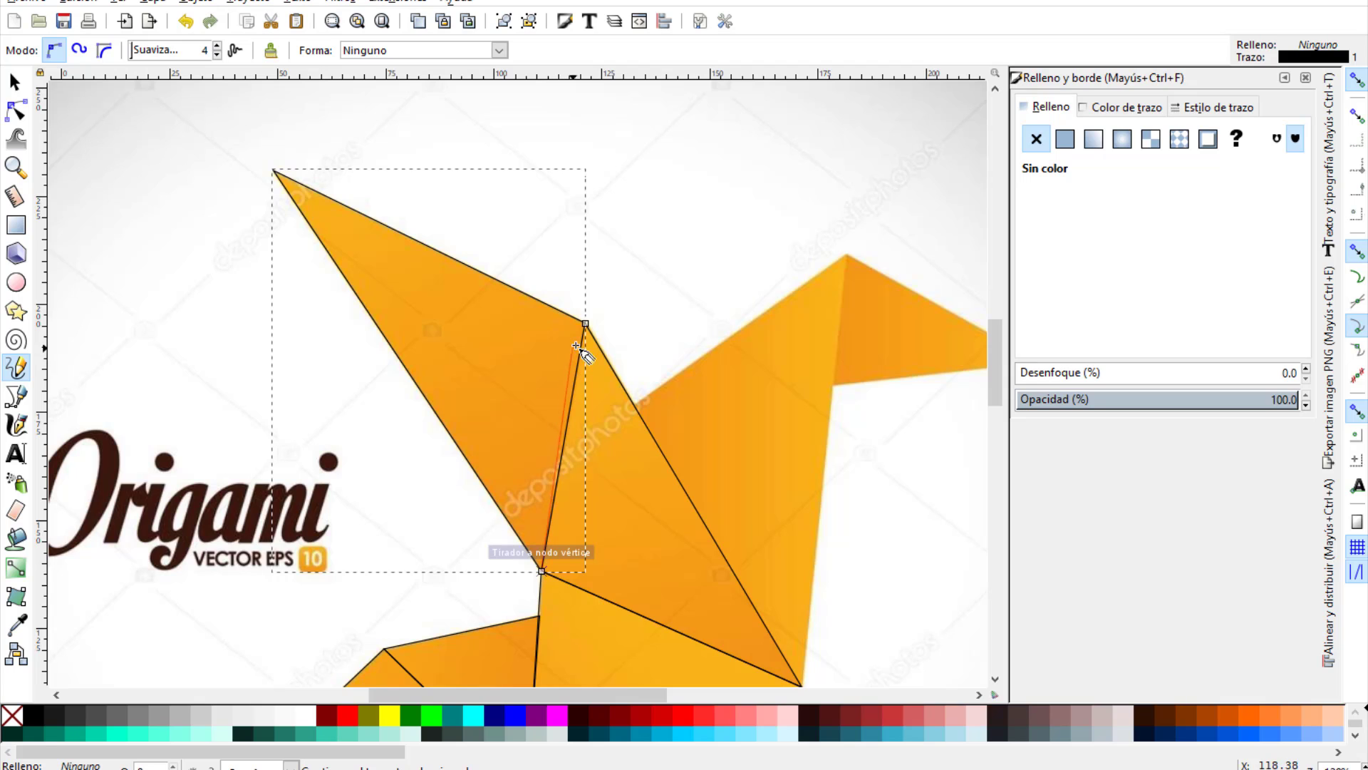
{"action": "left_click", "coordinate": [585, 323]}
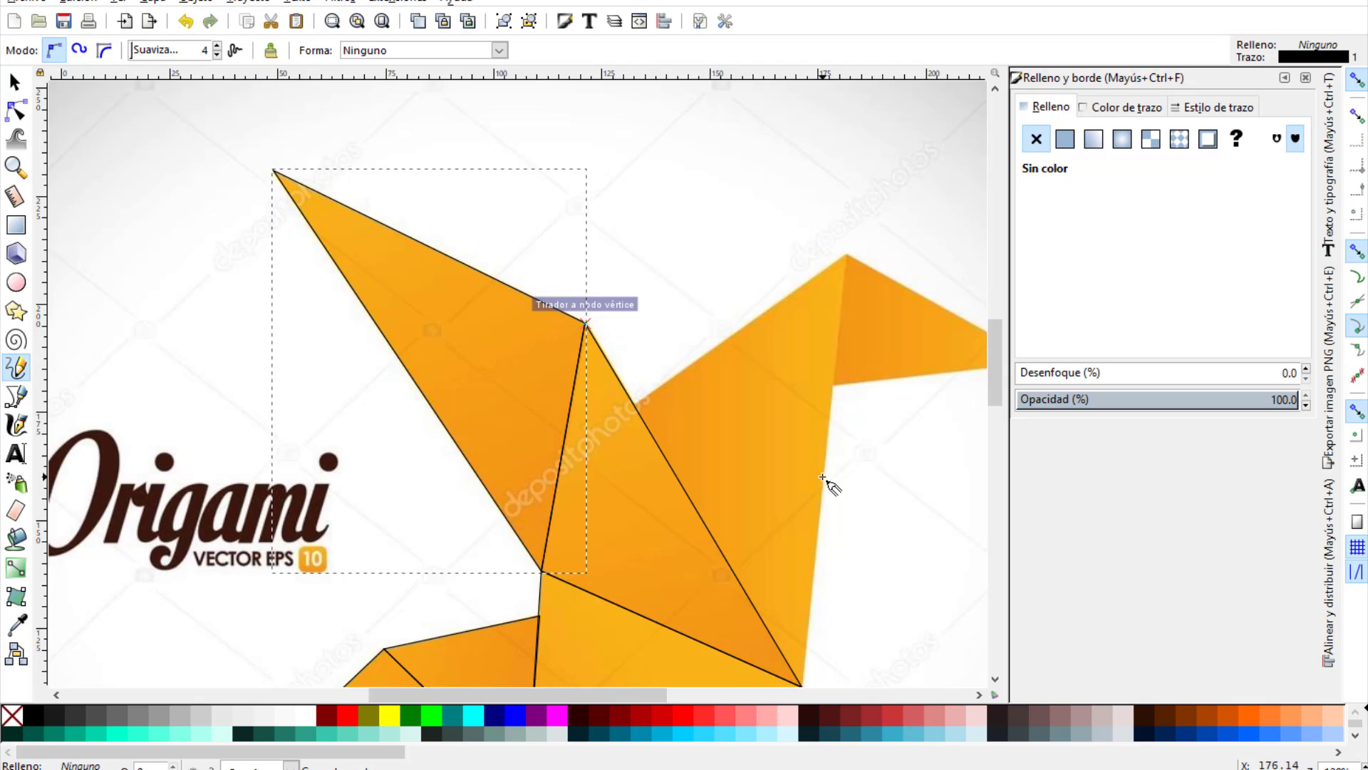
Draw two tentative outline strokes over the lower beak corner and head piece.
{"action": "scroll", "coordinate": [596, 424], "scroll_direction": "down", "scroll_amount": 2}
{"action": "scroll", "coordinate": [499, 399], "scroll_direction": "right", "scroll_amount": 6}
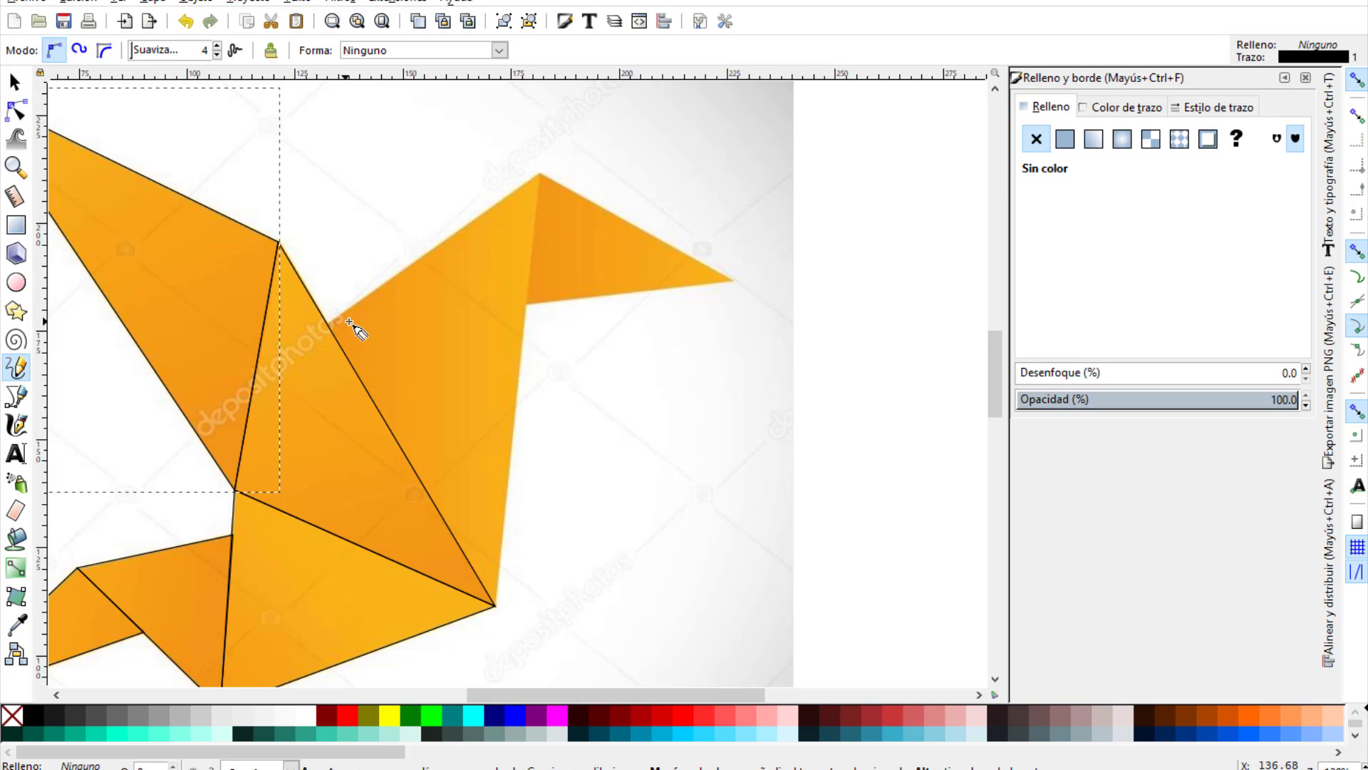
{"action": "mouse_move", "coordinate": [494, 606]}
{"action": "left_mouse_down"}
{"action": "mouse_move", "coordinate": [538, 175]}
{"action": "mouse_move", "coordinate": [365, 319]}
{"action": "mouse_move", "coordinate": [328, 325]}
{"action": "mouse_move", "coordinate": [494, 606]}
{"action": "left_mouse_up"}
{"action": "key", "text": "Escape"}
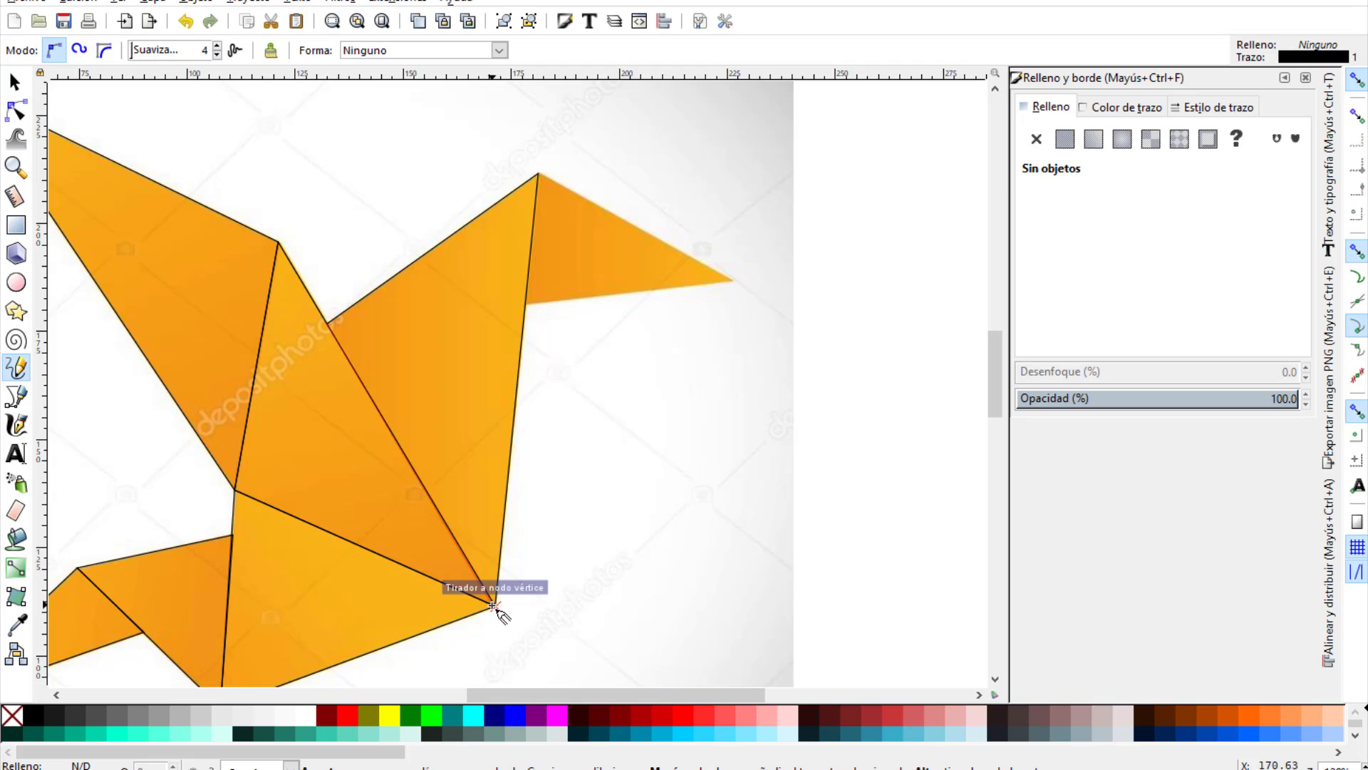
{"action": "left_click_drag", "start_coordinate": [495, 606], "coordinate": [496, 606]}
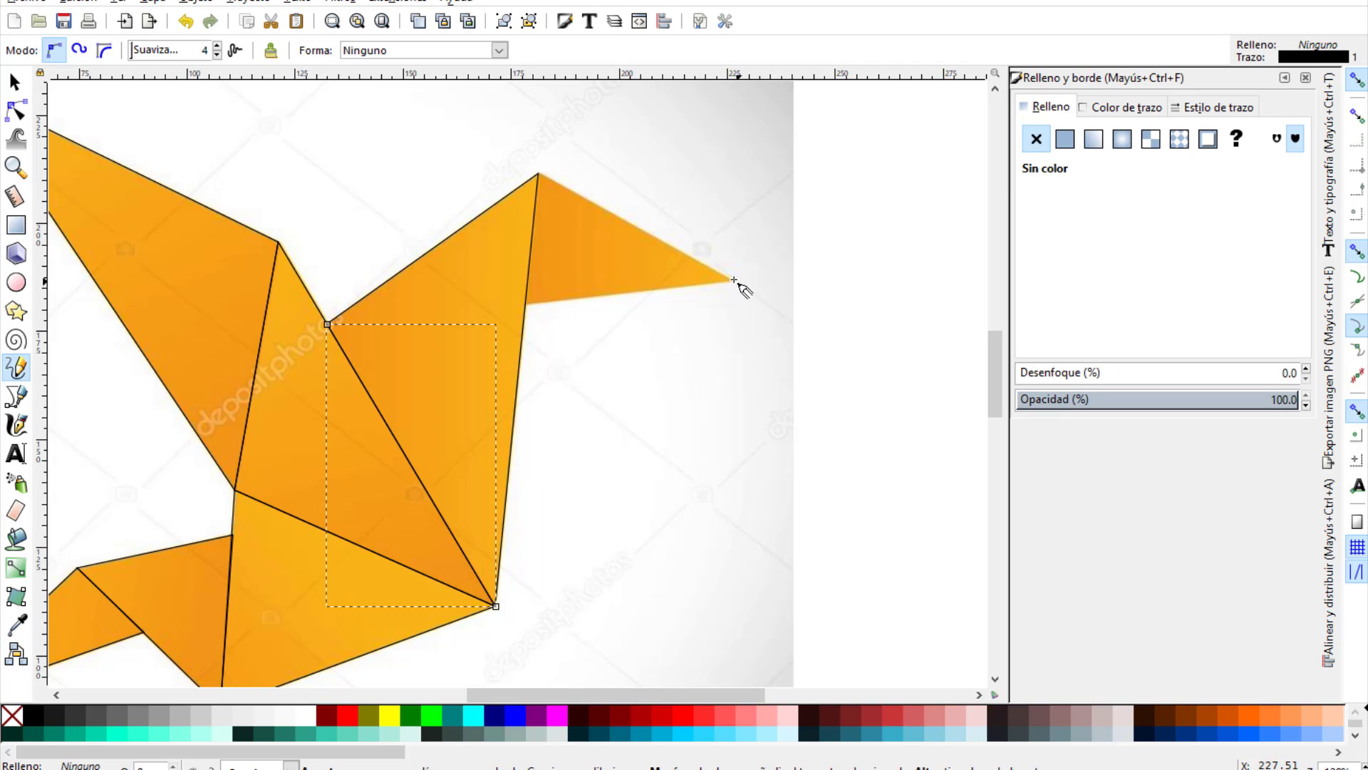
{"action": "key", "text": "Escape"}
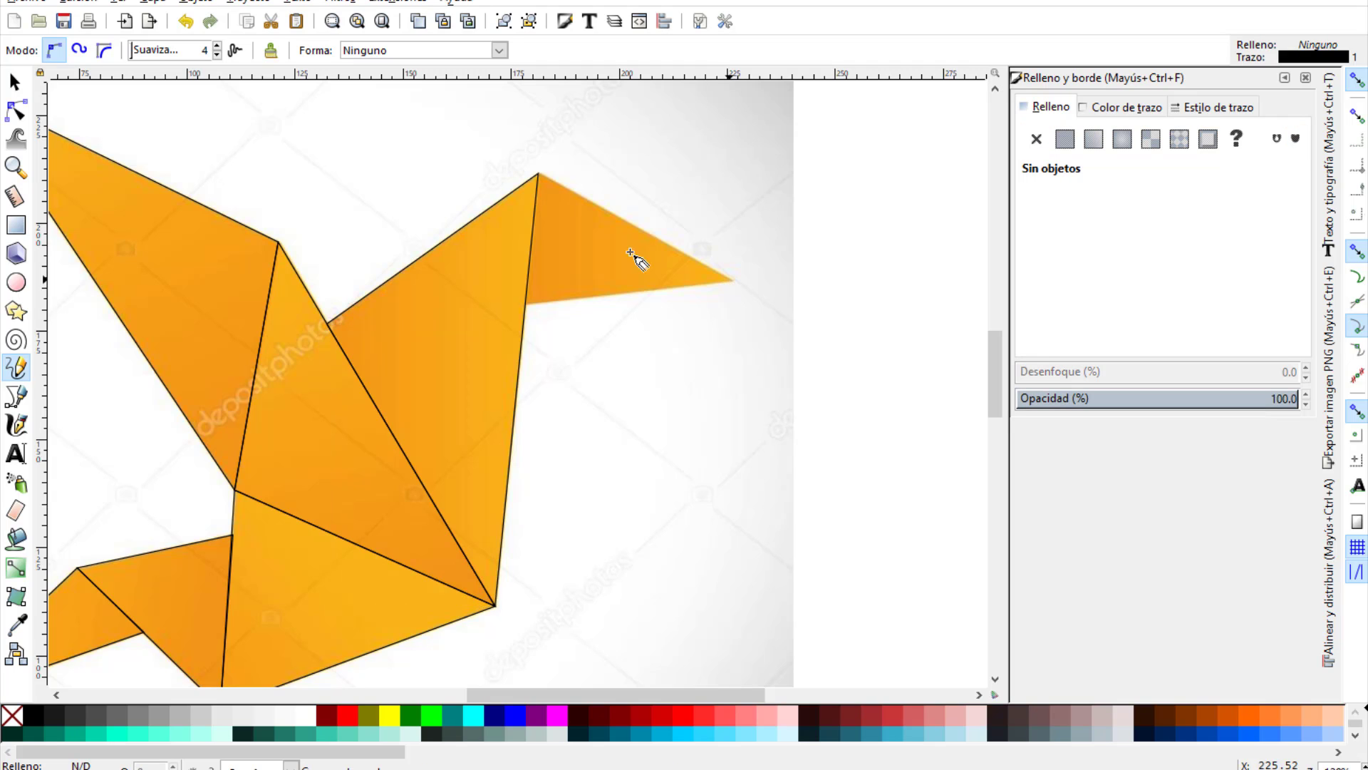
Trace a closed triangular beak outline from its upper corner past the neck corner.
{"action": "left_click", "coordinate": [539, 173]}
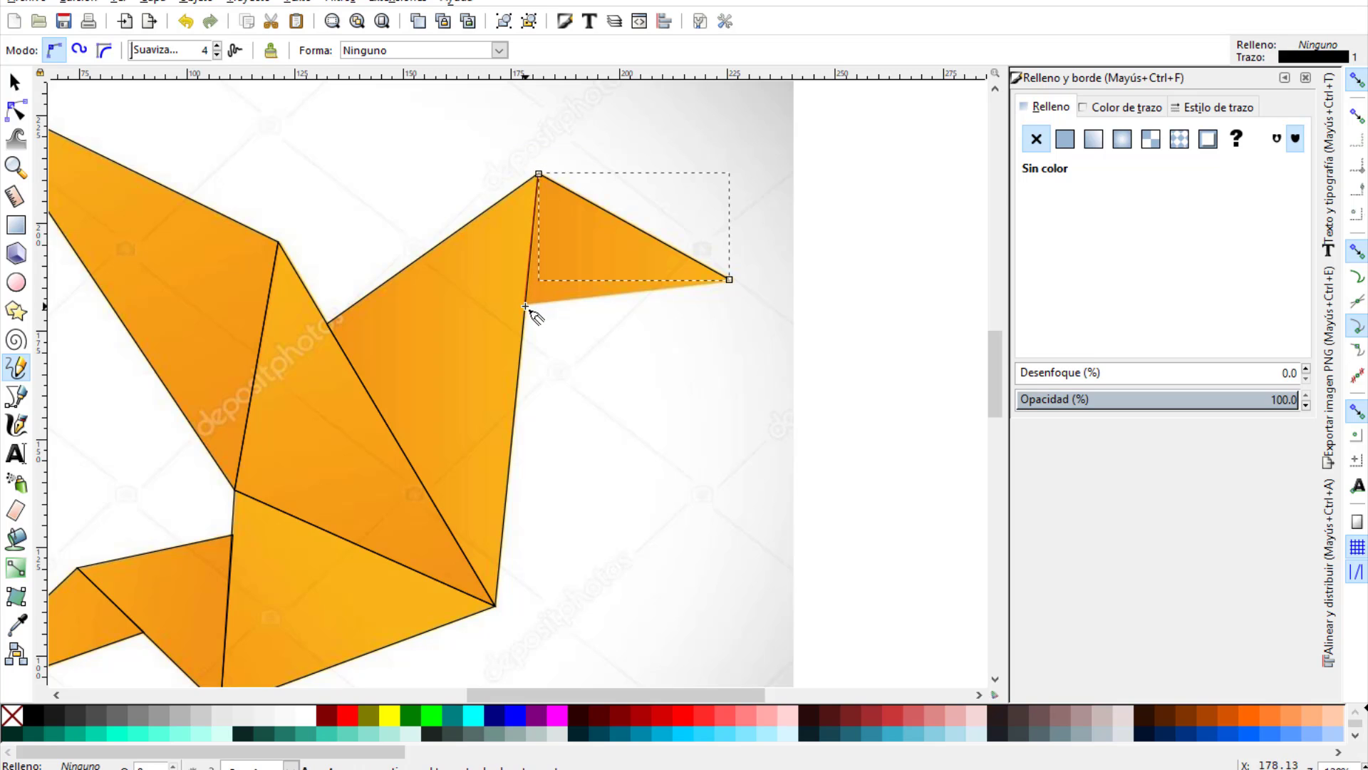
{"action": "left_click", "coordinate": [525, 307]}
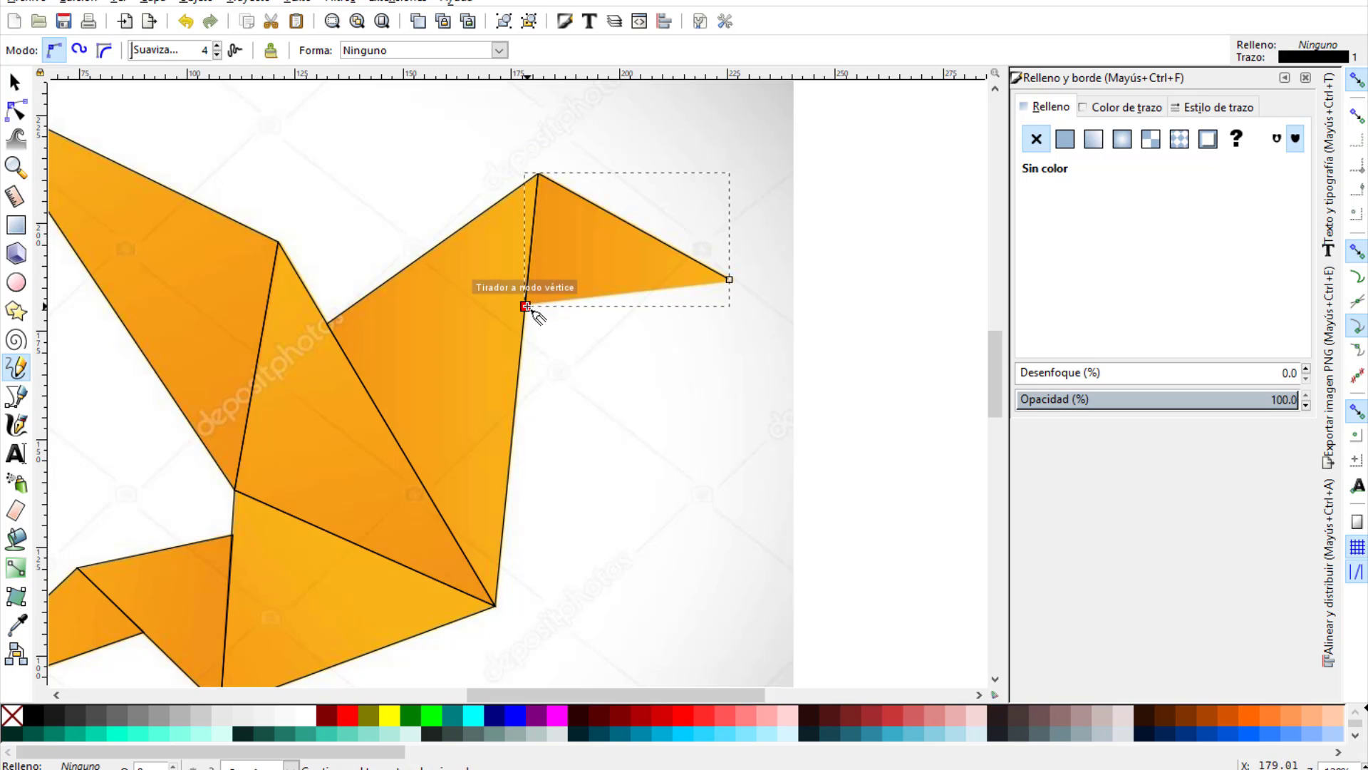
{"action": "left_click", "coordinate": [729, 279]}
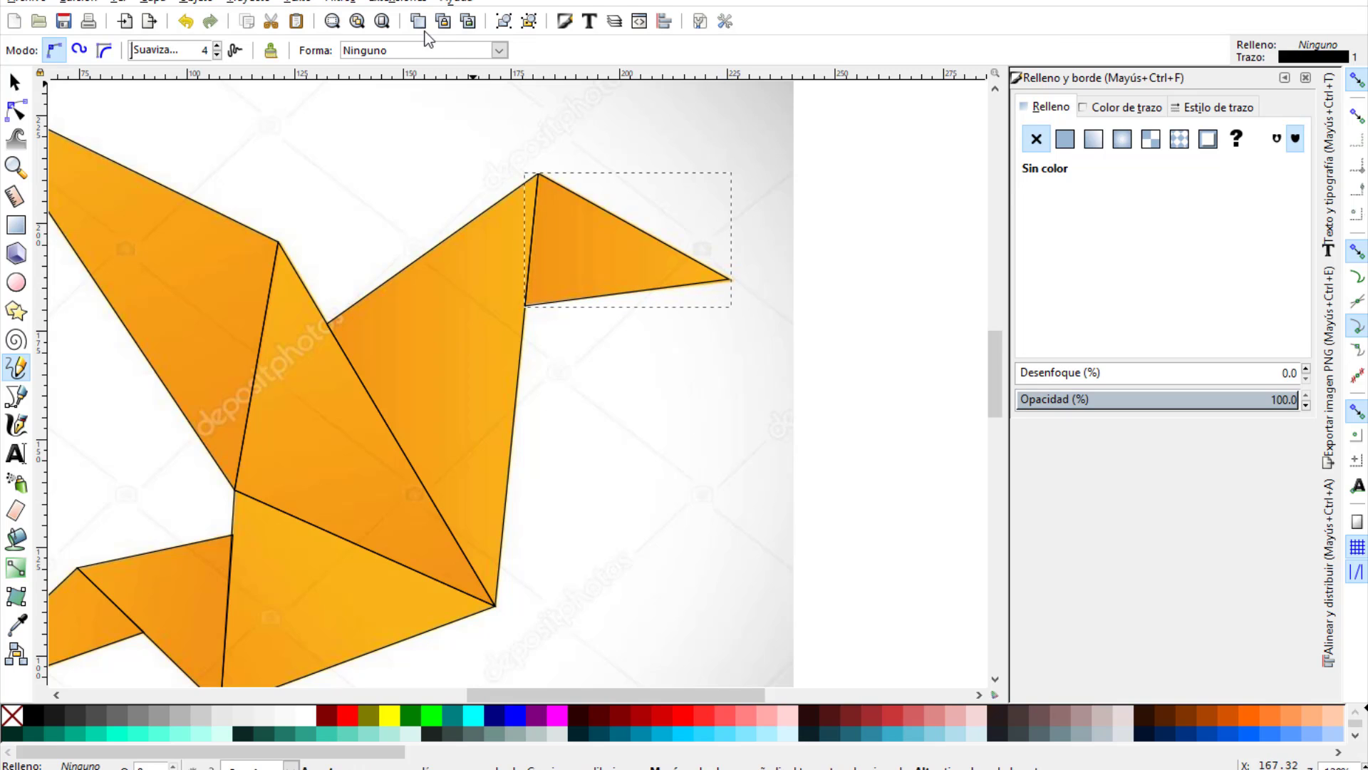
{"action": "left_click", "coordinate": [384, 21]}
Fill the left tail piece red and the piece next to it yellow.
{"action": "left_click", "coordinate": [14, 82]}
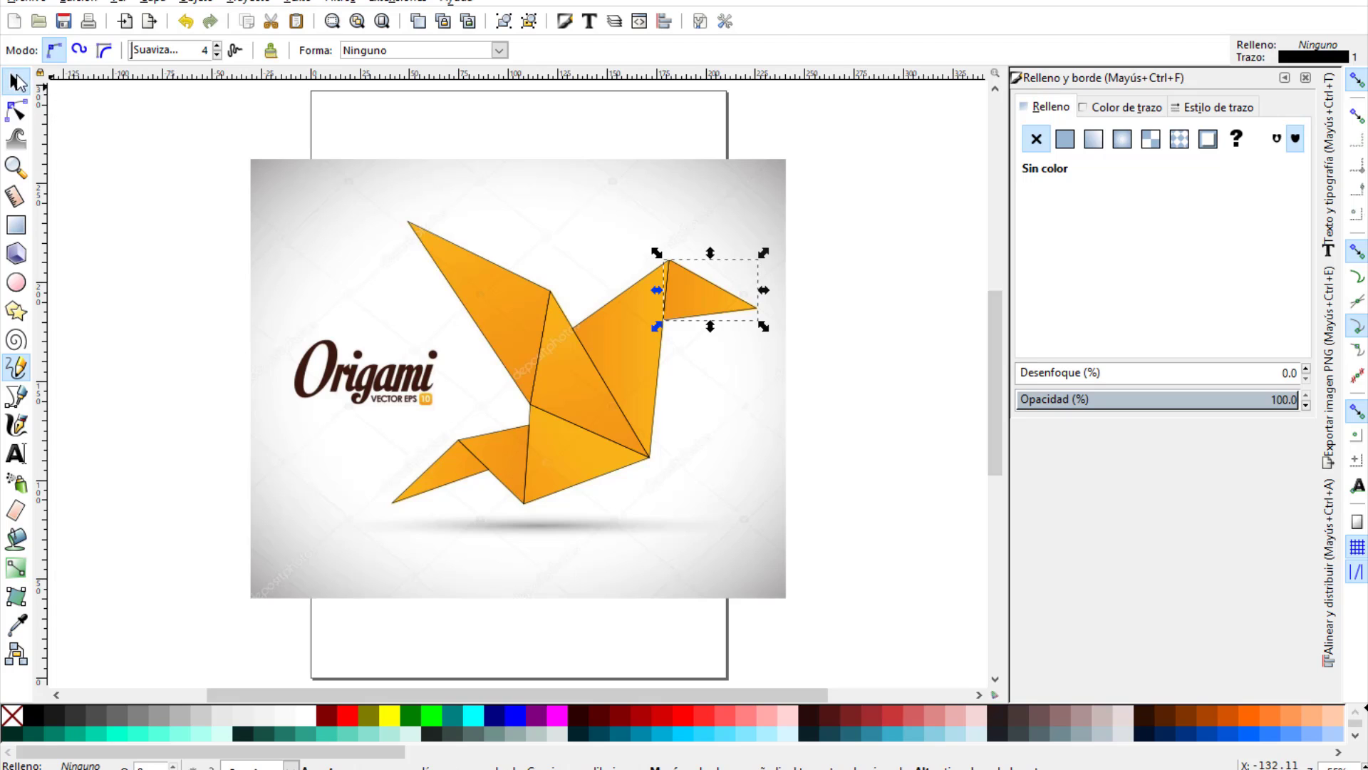
{"action": "key", "text": "Escape"}
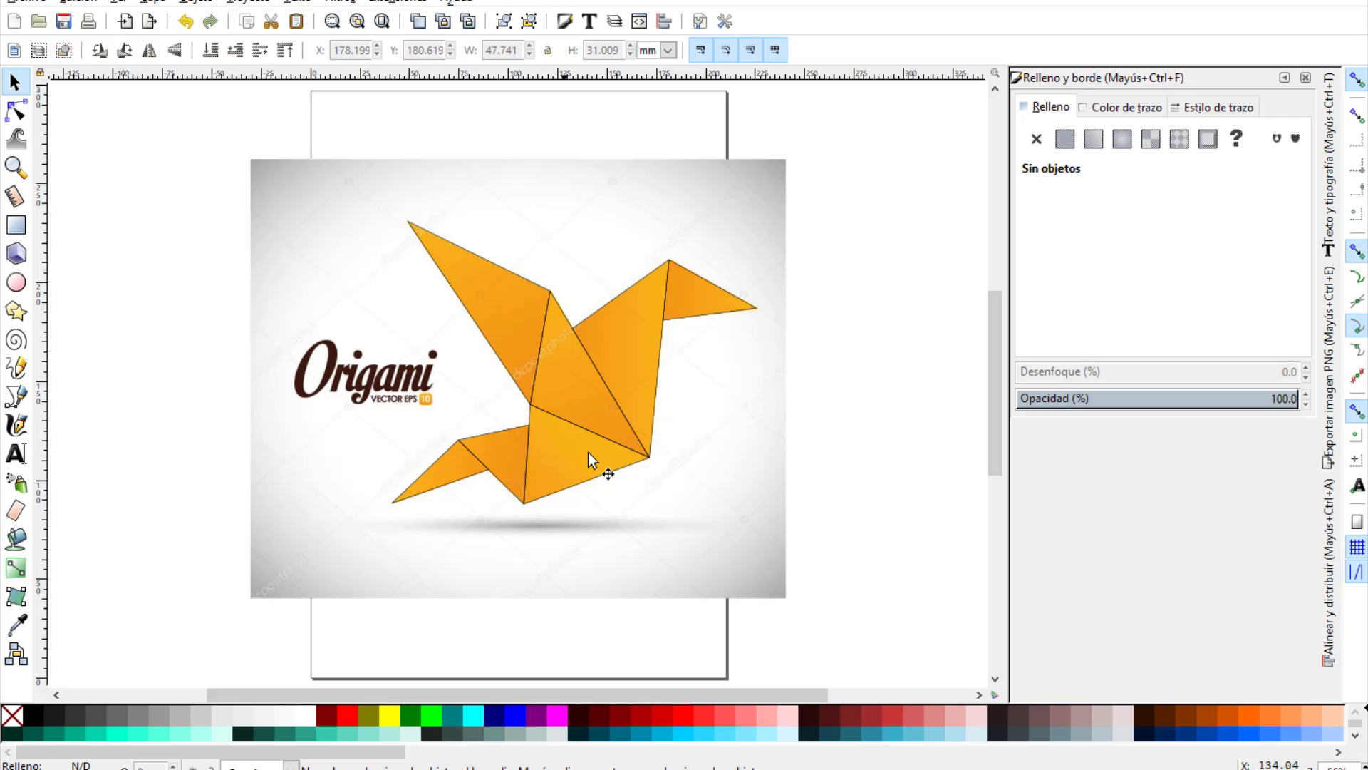
{"action": "left_click", "coordinate": [452, 476]}
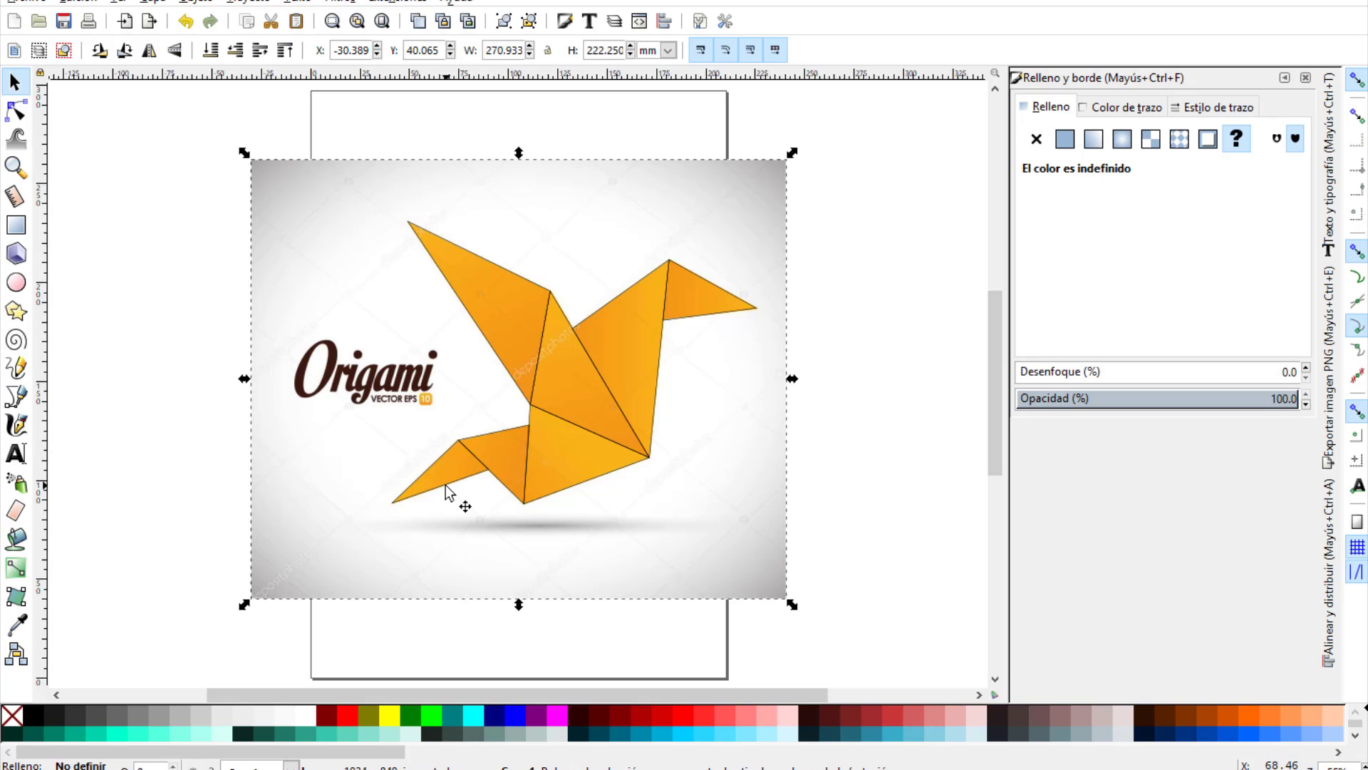
{"action": "left_click", "coordinate": [448, 488], "text": "ctrl"}
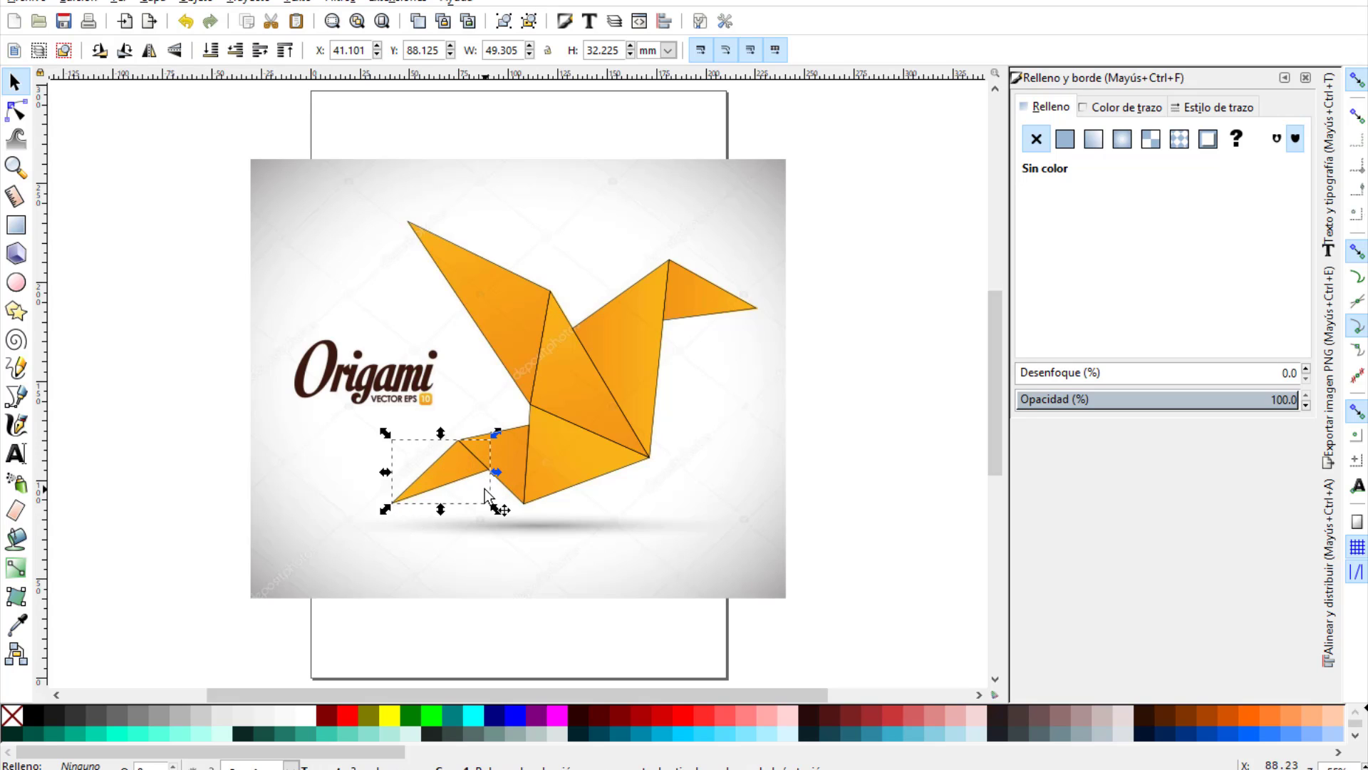
{"action": "left_click", "coordinate": [347, 715]}
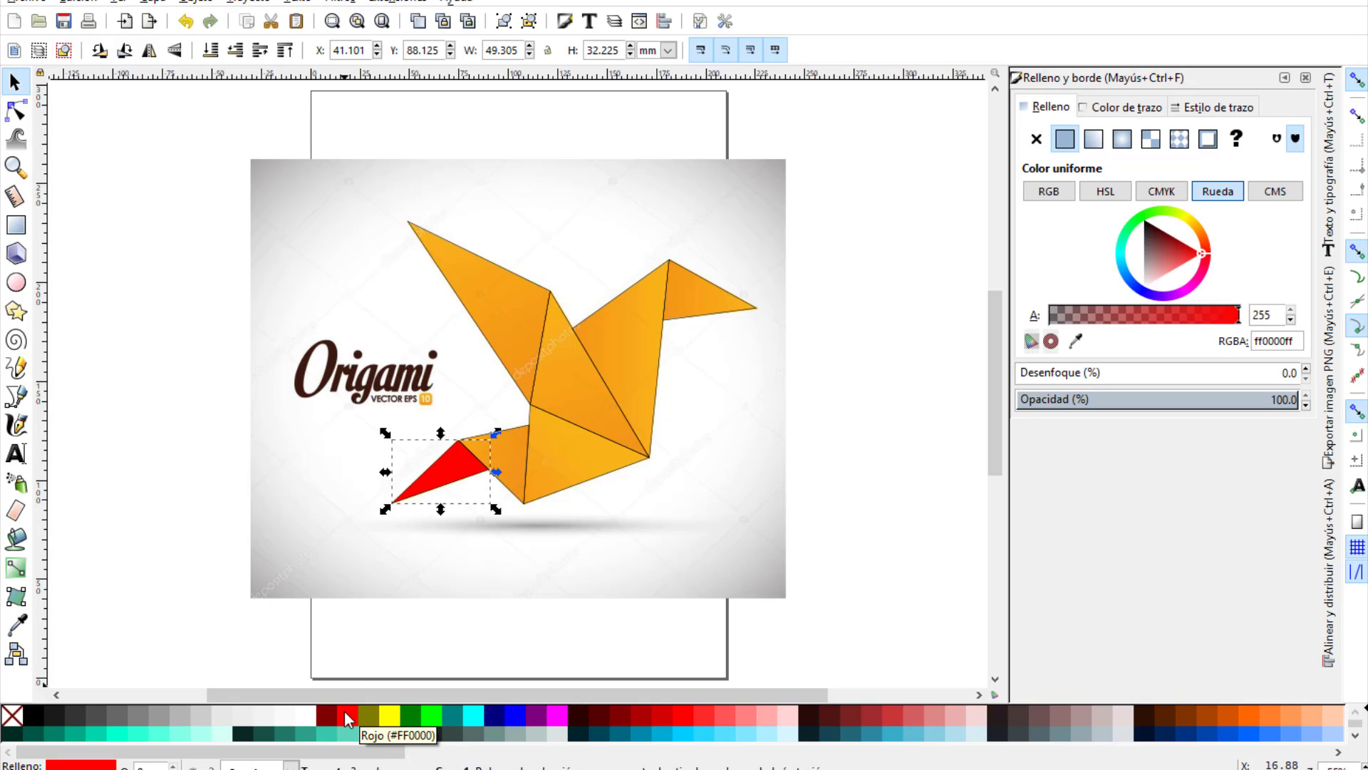
{"action": "left_click", "coordinate": [511, 478]}
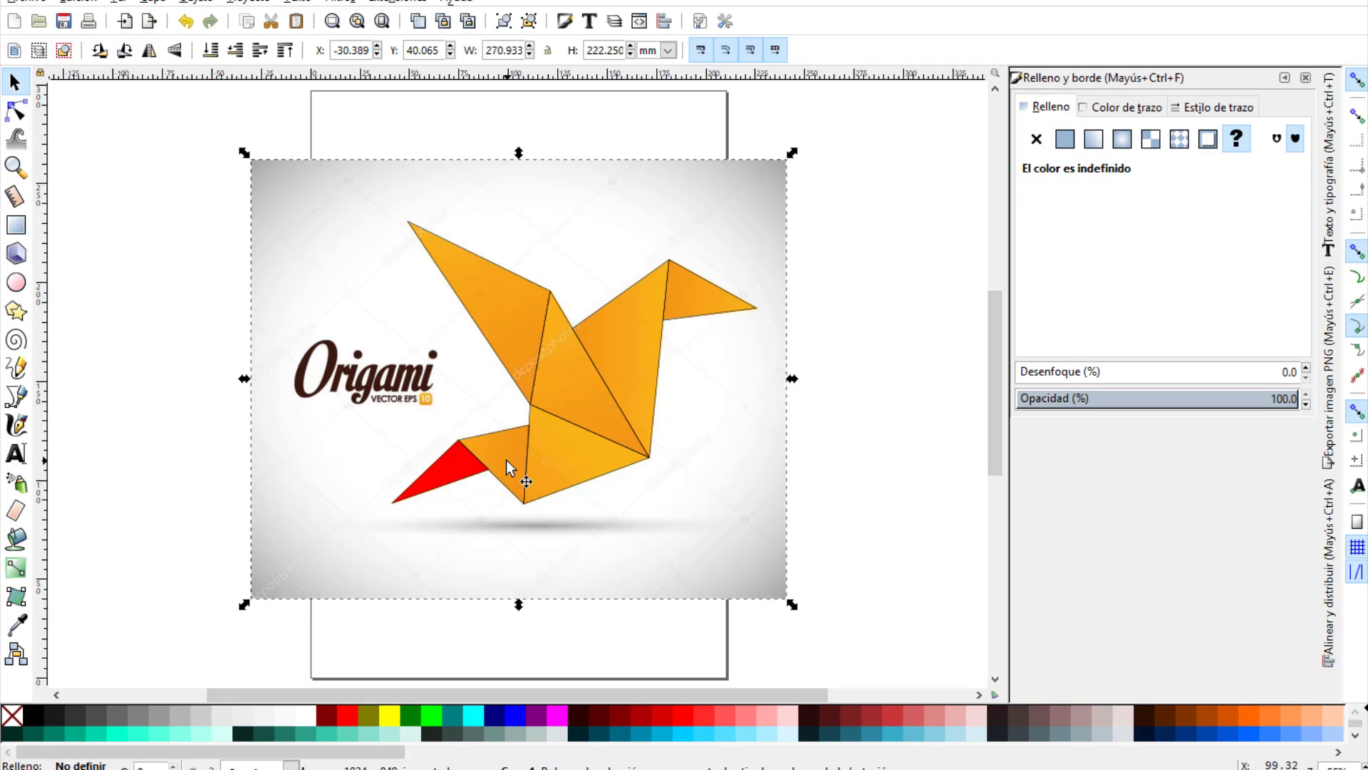
{"action": "left_click", "coordinate": [499, 463]}
{"action": "left_click", "coordinate": [493, 473], "text": "ctrl"}
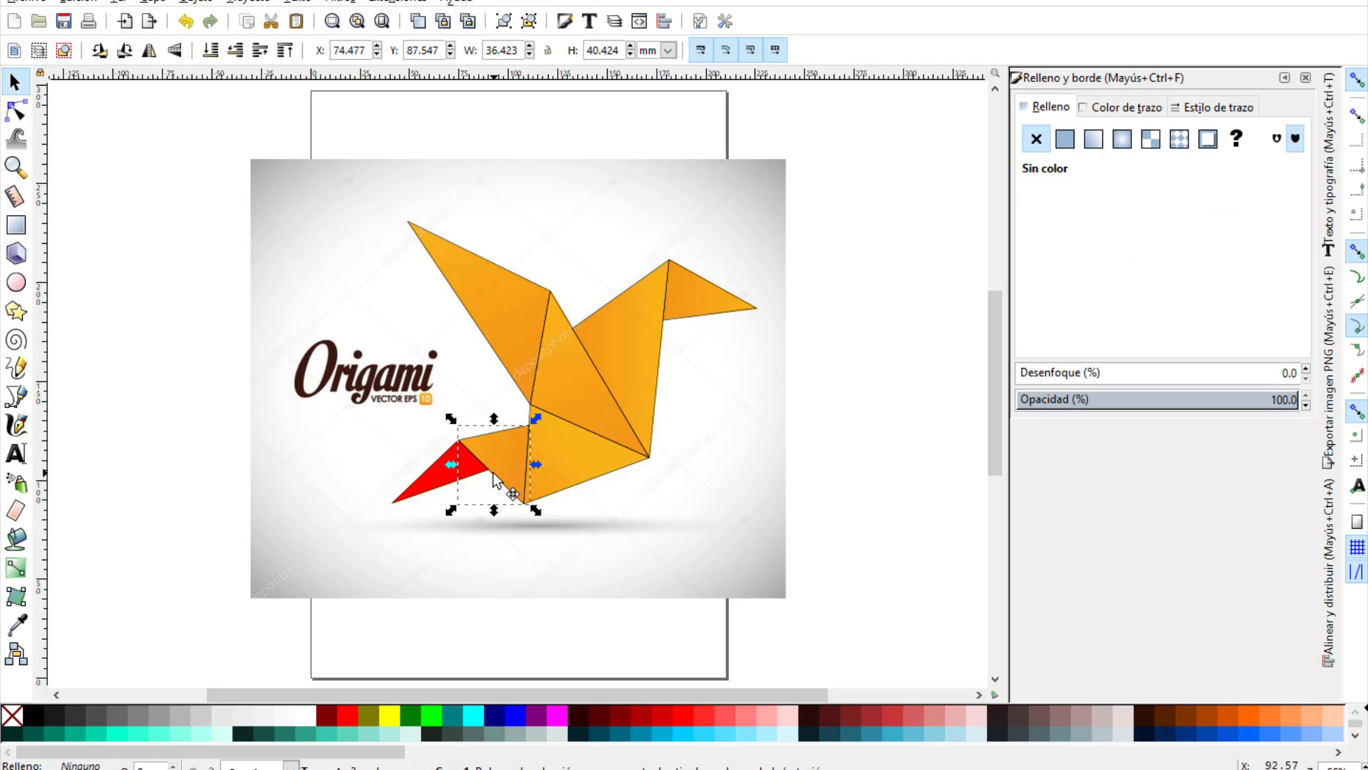
{"action": "left_click", "coordinate": [394, 717]}
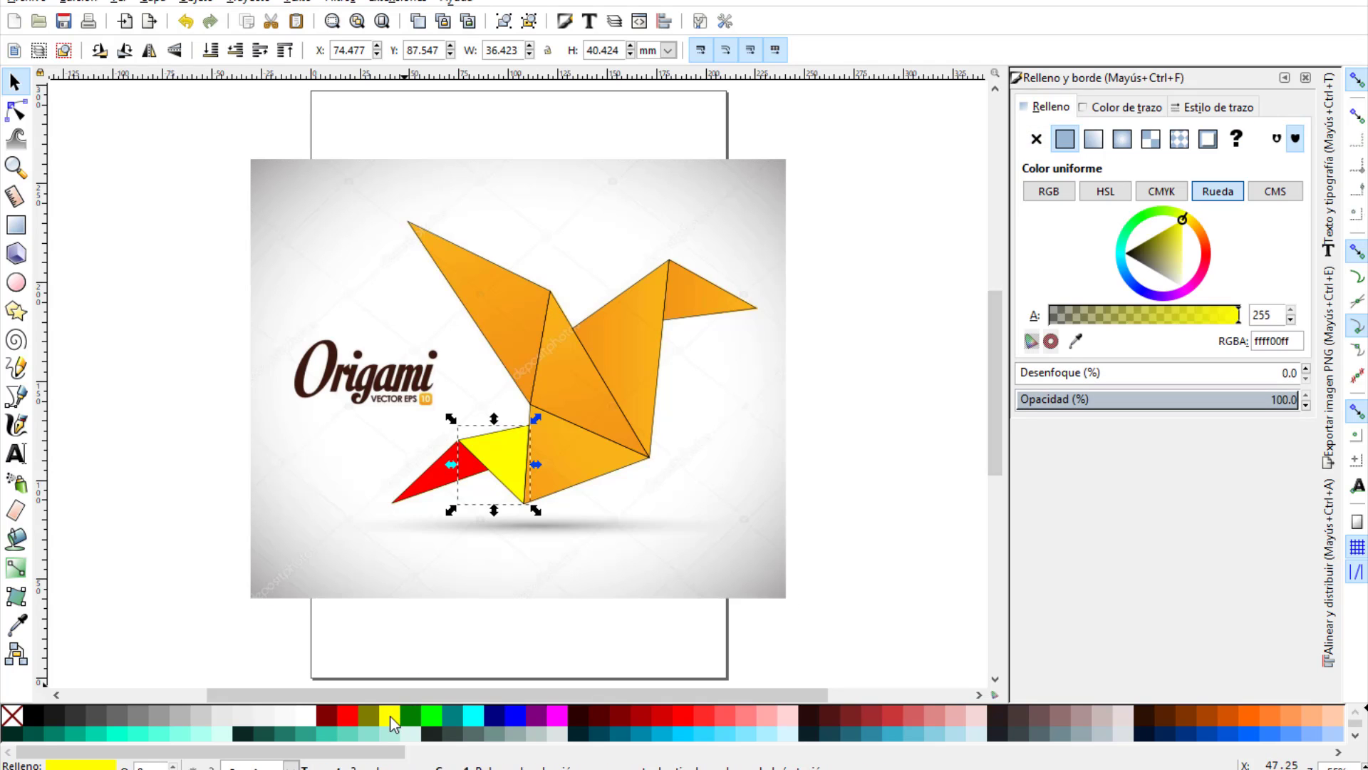
Fill the lower middle triangle cyan and the upper-left wing magenta.
{"action": "left_click", "coordinate": [571, 497], "text": "ctrl"}
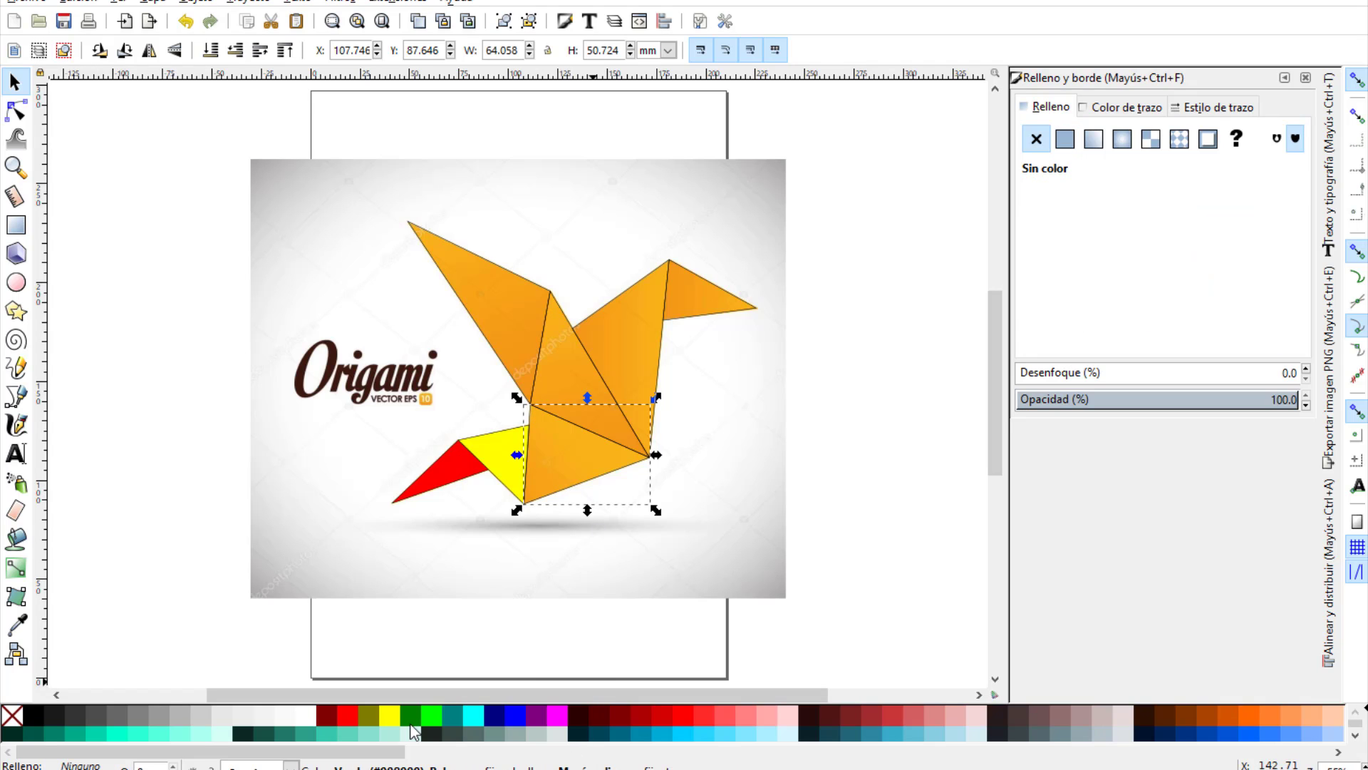
{"action": "left_click", "coordinate": [468, 718]}
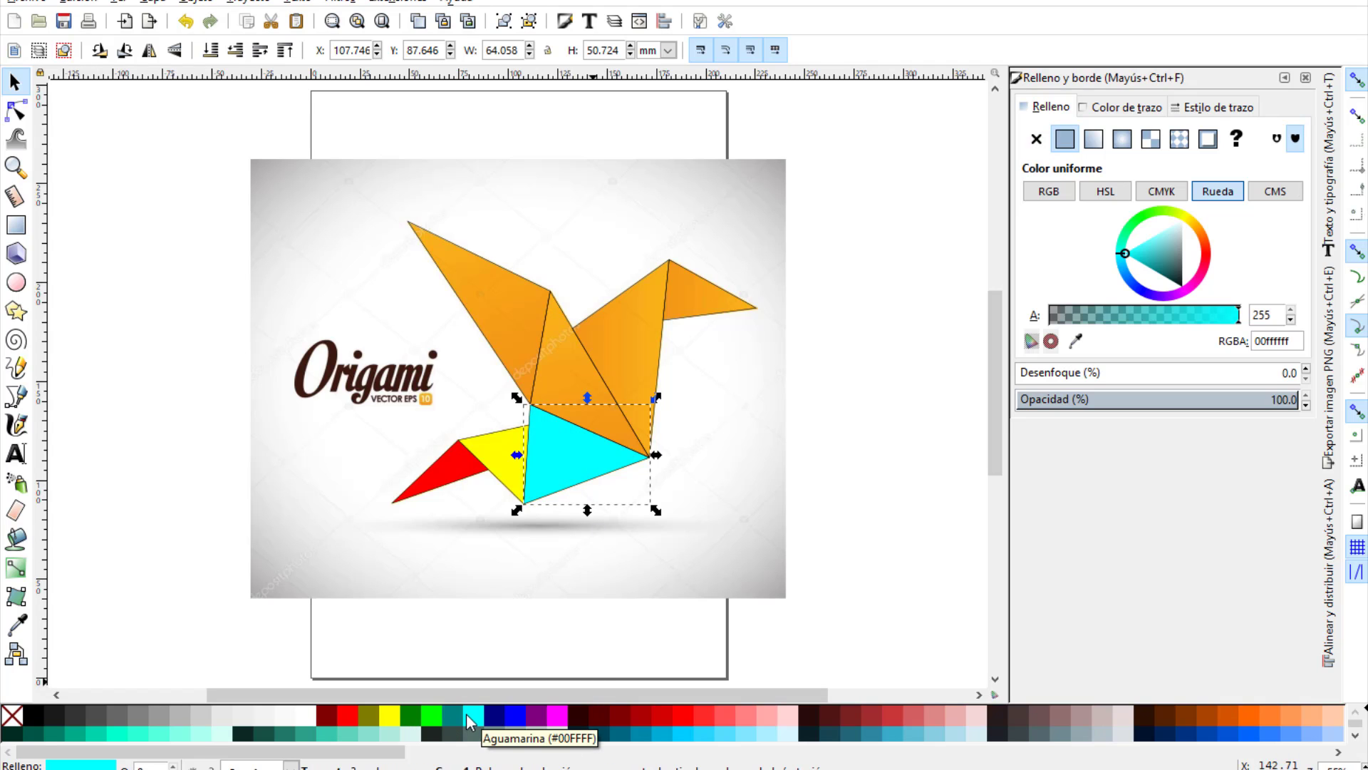
{"action": "left_click", "coordinate": [585, 372]}
{"action": "left_click", "coordinate": [596, 367], "text": "ctrl"}
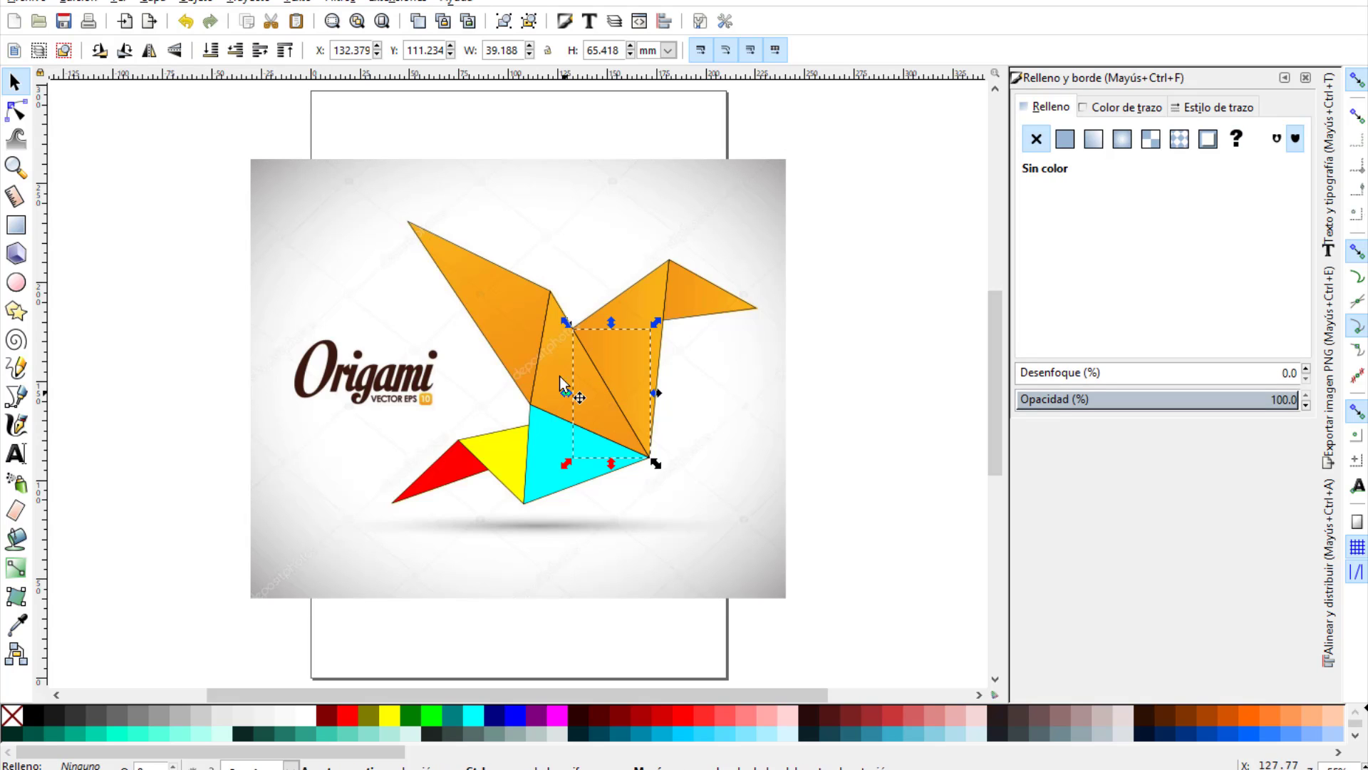
{"action": "left_click", "coordinate": [504, 279], "text": "ctrl"}
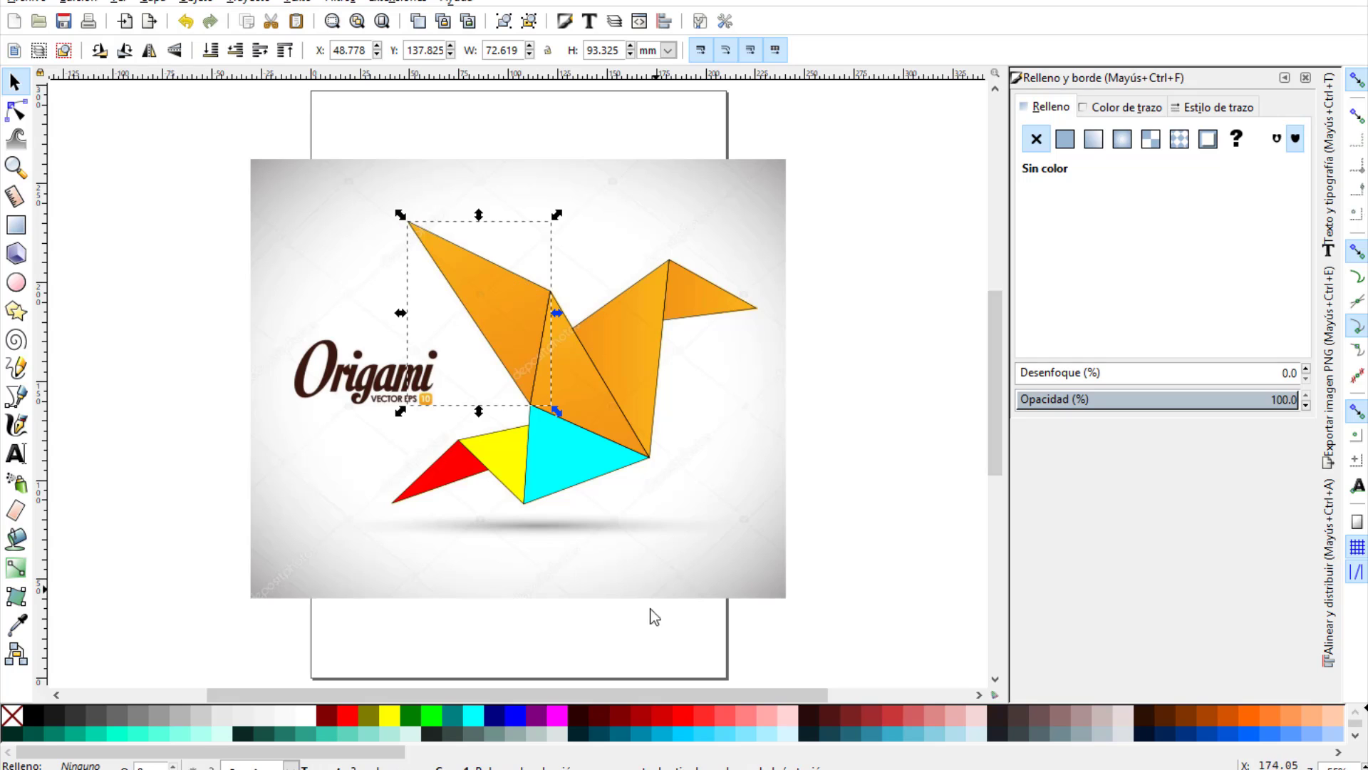
{"action": "left_click", "coordinate": [556, 715]}
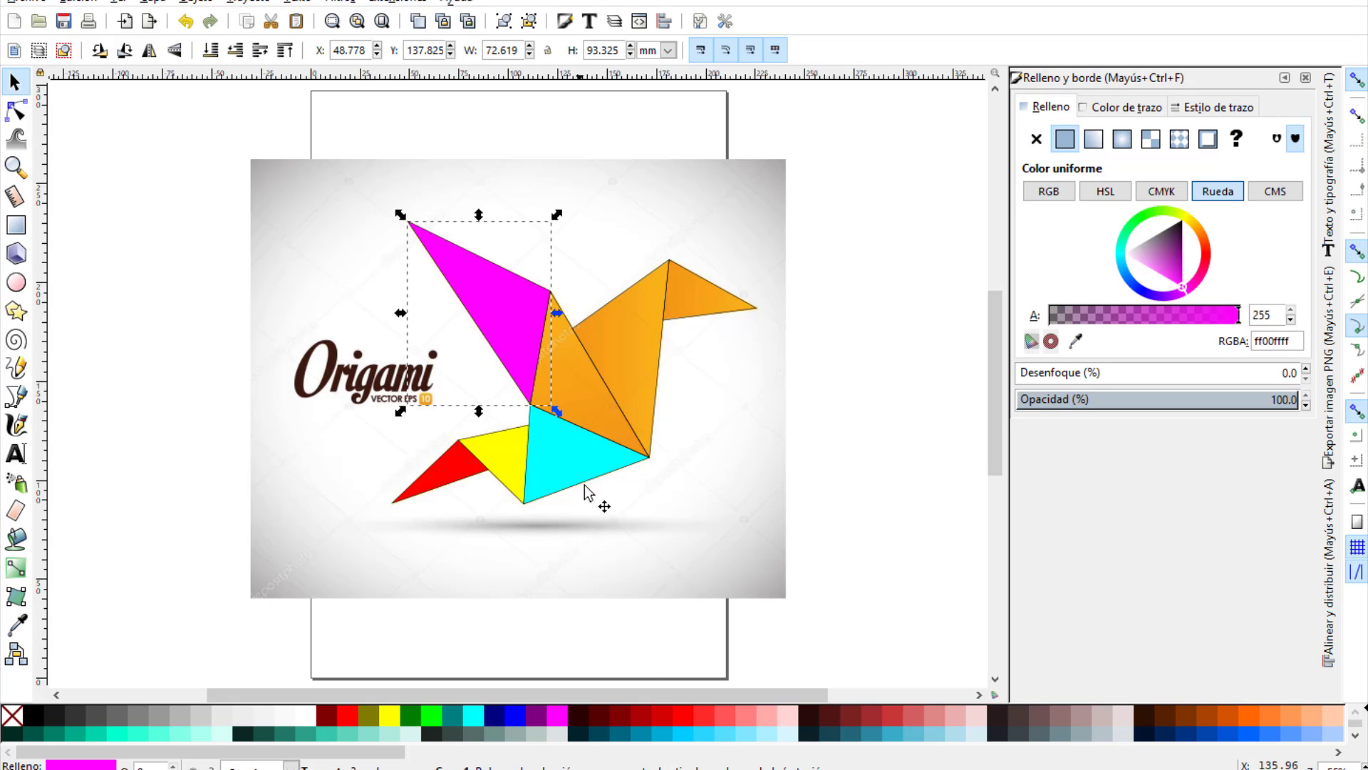
Fill the middle body piece blue, the right wing green and the beak dark green.
{"action": "left_click", "coordinate": [602, 443], "text": "ctrl"}
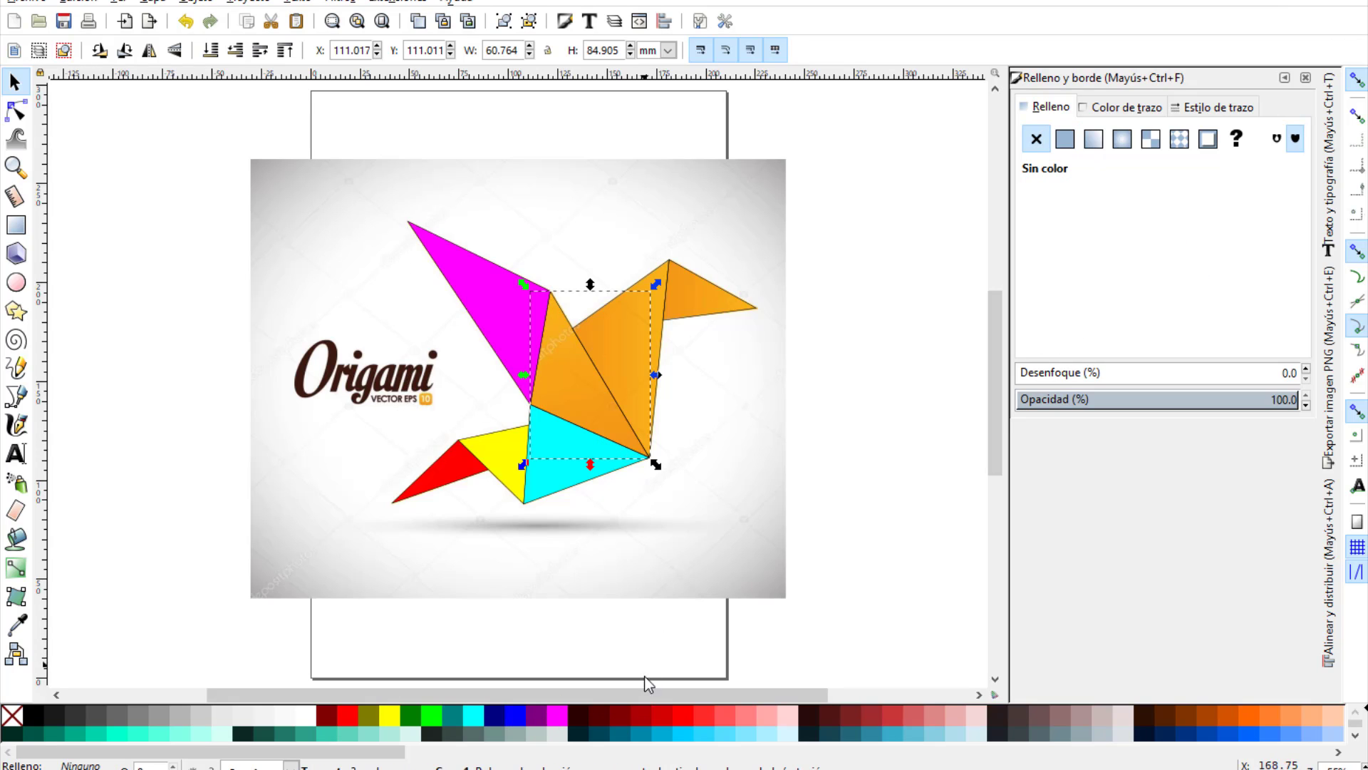
{"action": "left_click", "coordinate": [514, 715]}
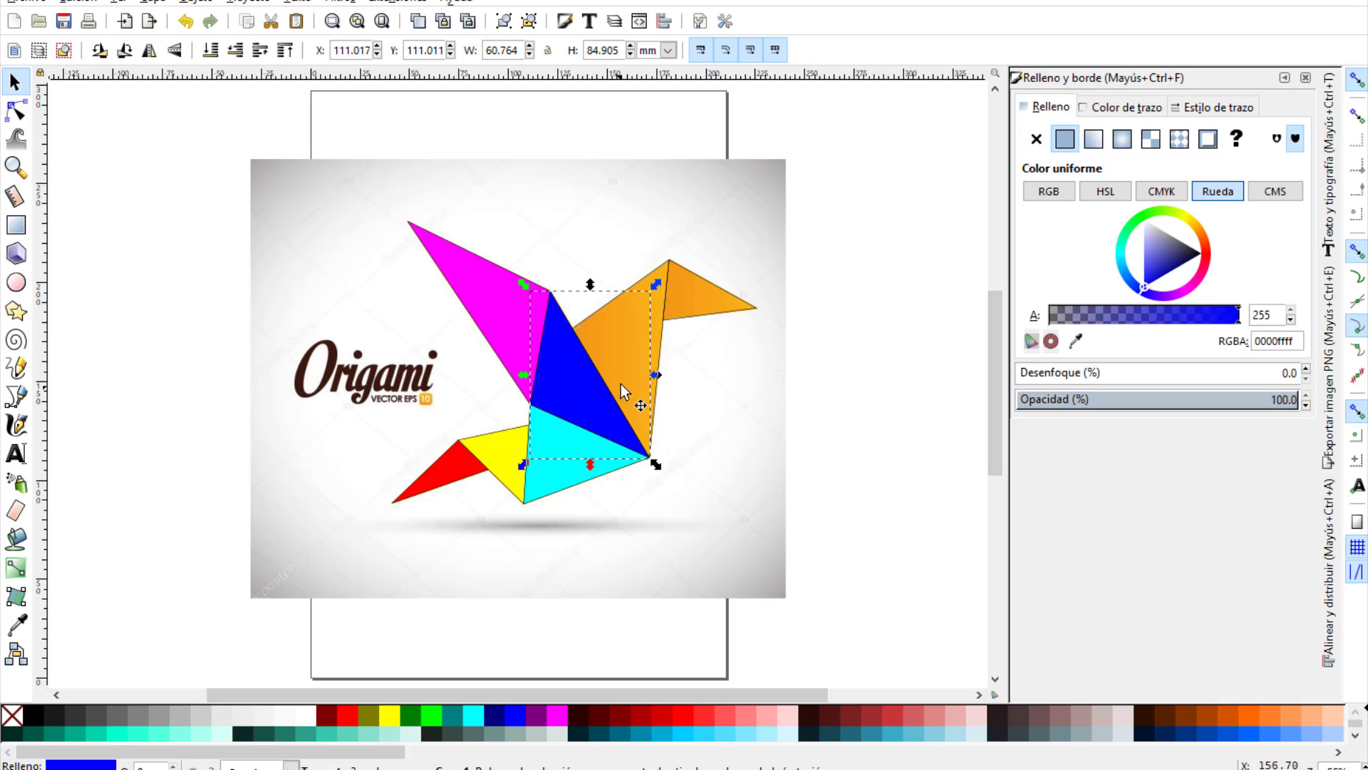
{"action": "left_click", "coordinate": [658, 354], "text": "ctrl"}
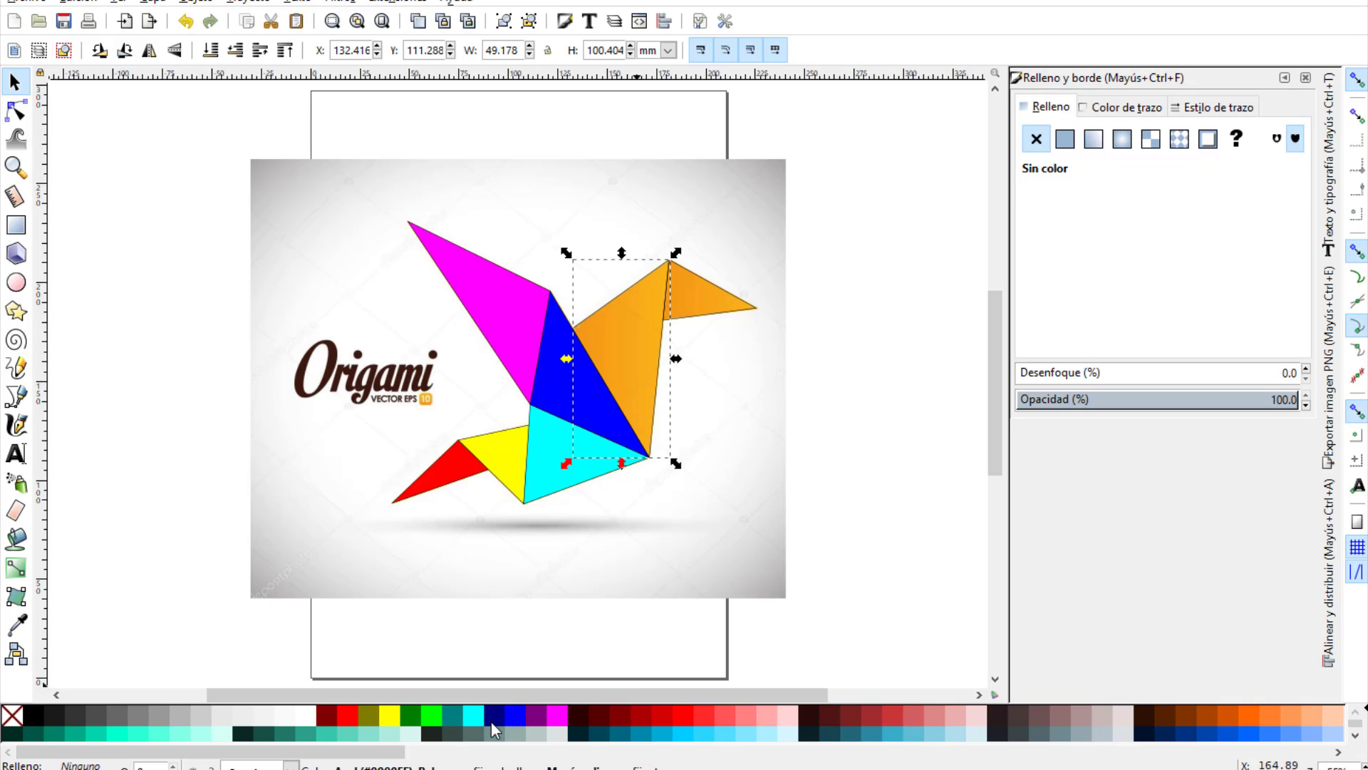
{"action": "left_click", "coordinate": [442, 721]}
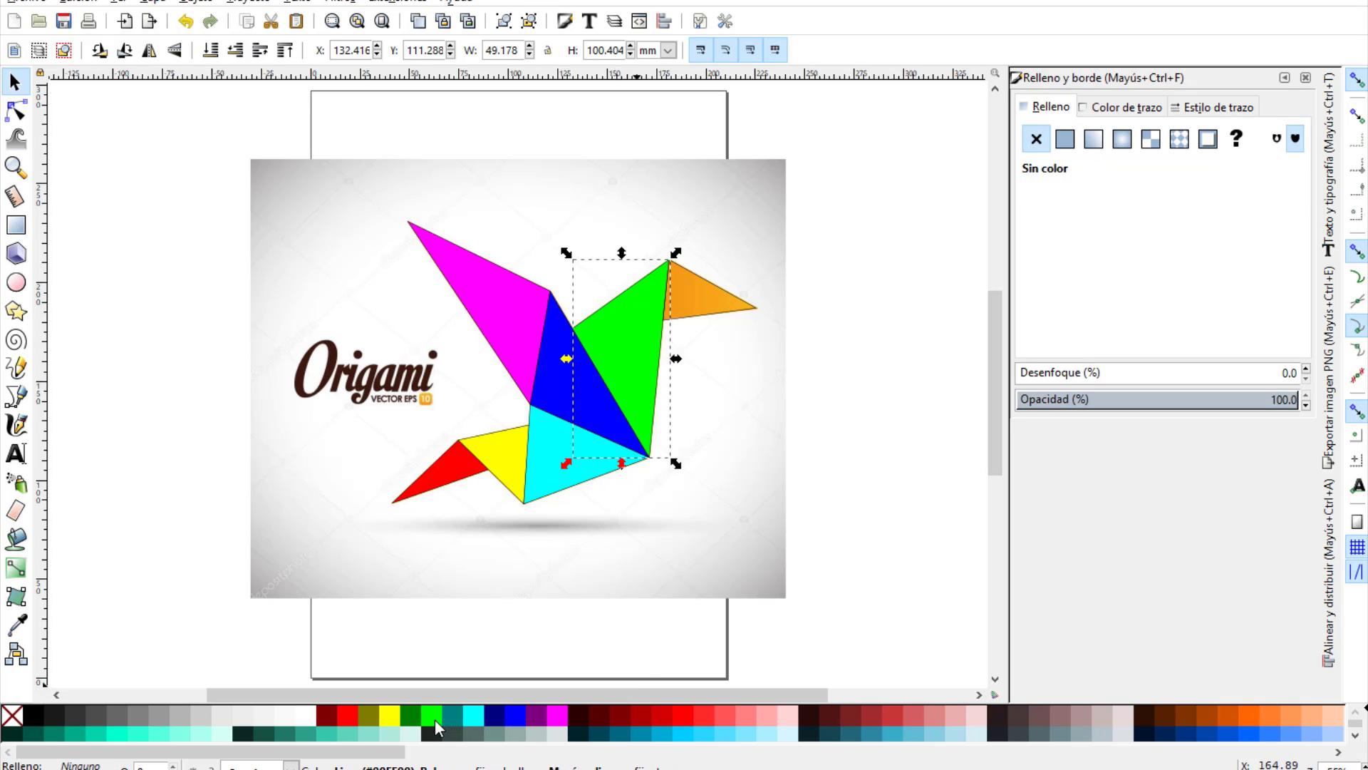
{"action": "left_click", "coordinate": [720, 317], "text": "ctrl"}
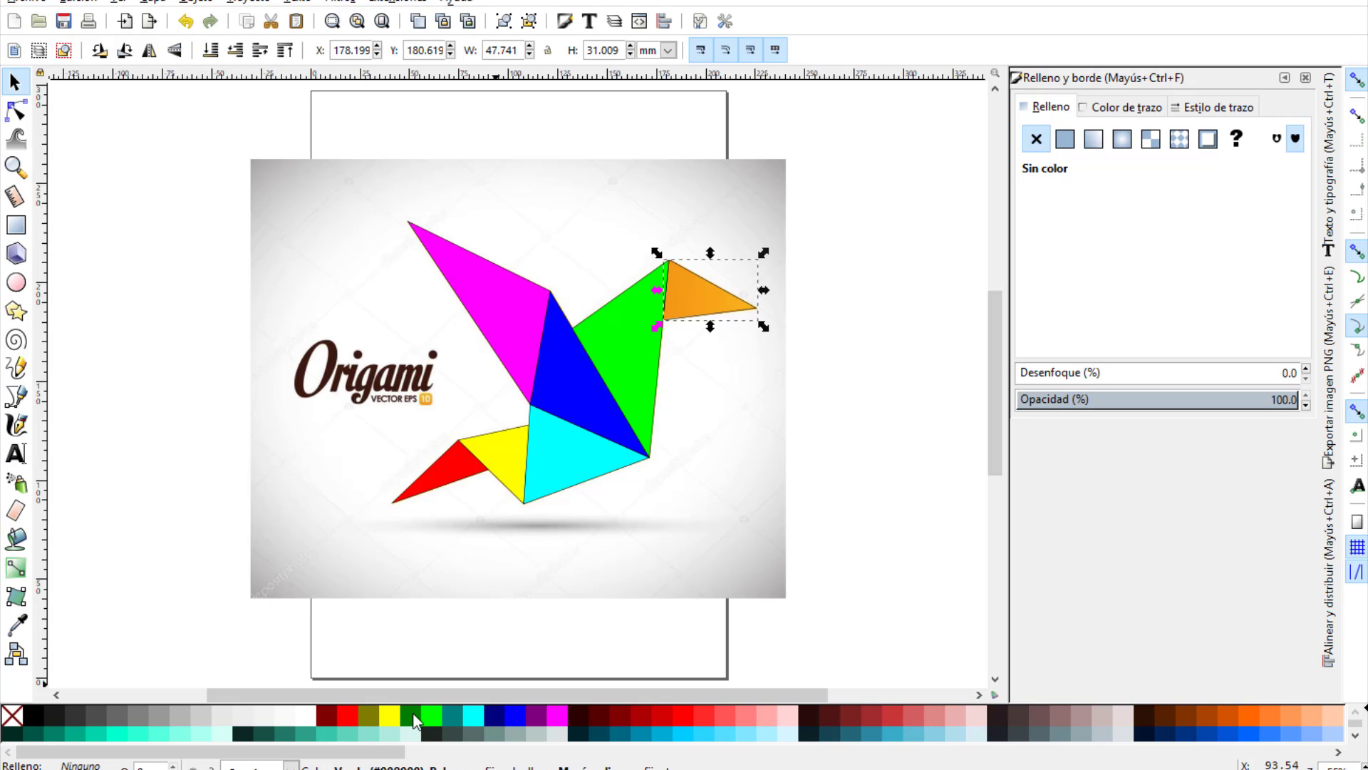
{"action": "left_click", "coordinate": [412, 713]}
Zoom in on the Origami lettering and type 'Origami' in a text frame above it.
{"action": "key", "text": "Escape"}
{"action": "key", "text": "z"}
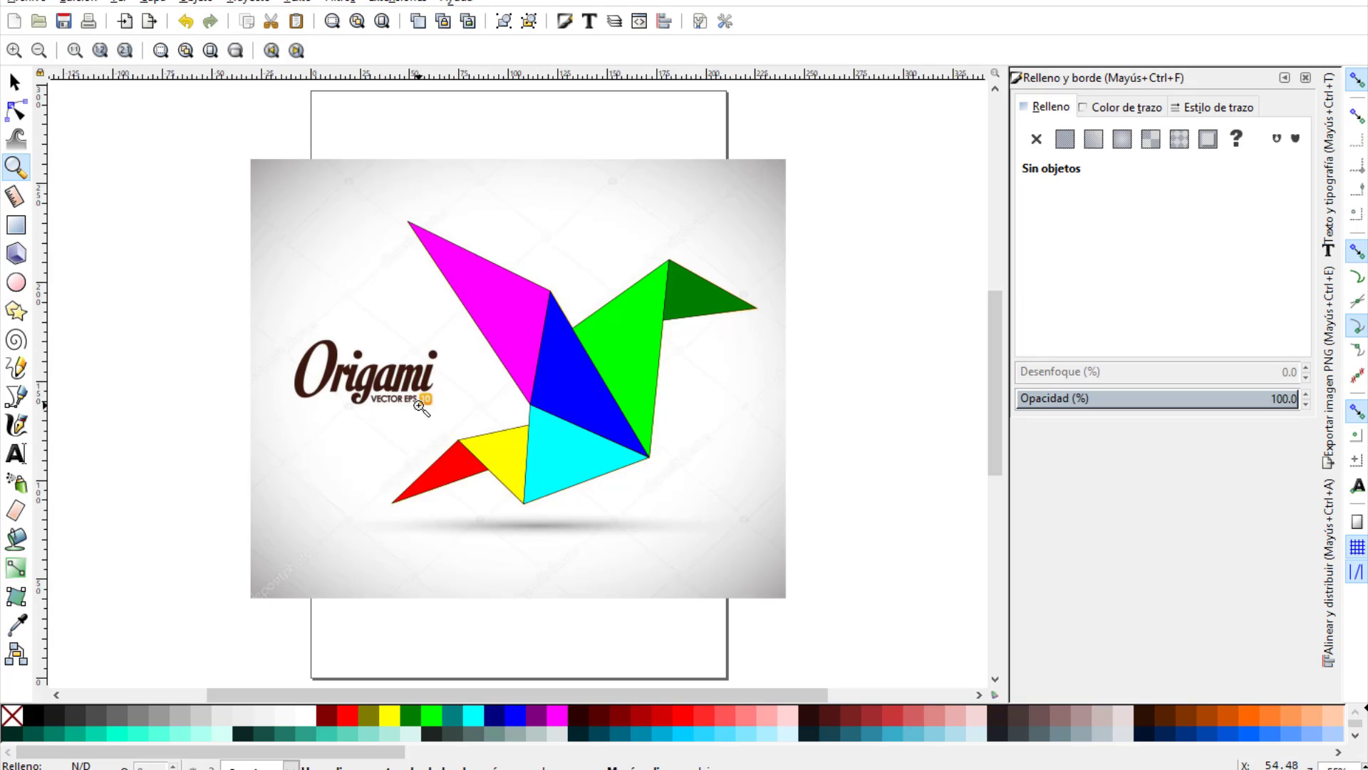
{"action": "left_click_drag", "start_coordinate": [254, 315], "coordinate": [476, 443]}
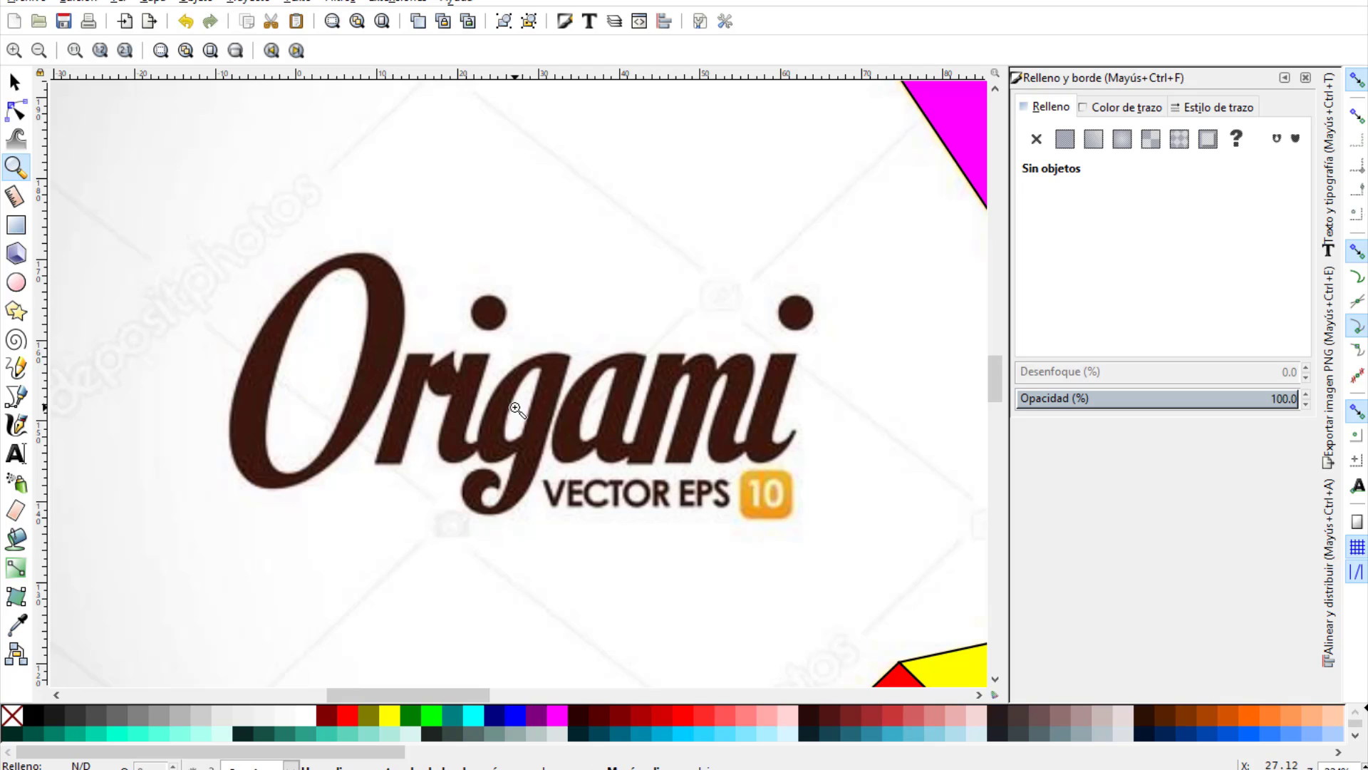
{"action": "left_click", "coordinate": [15, 455]}
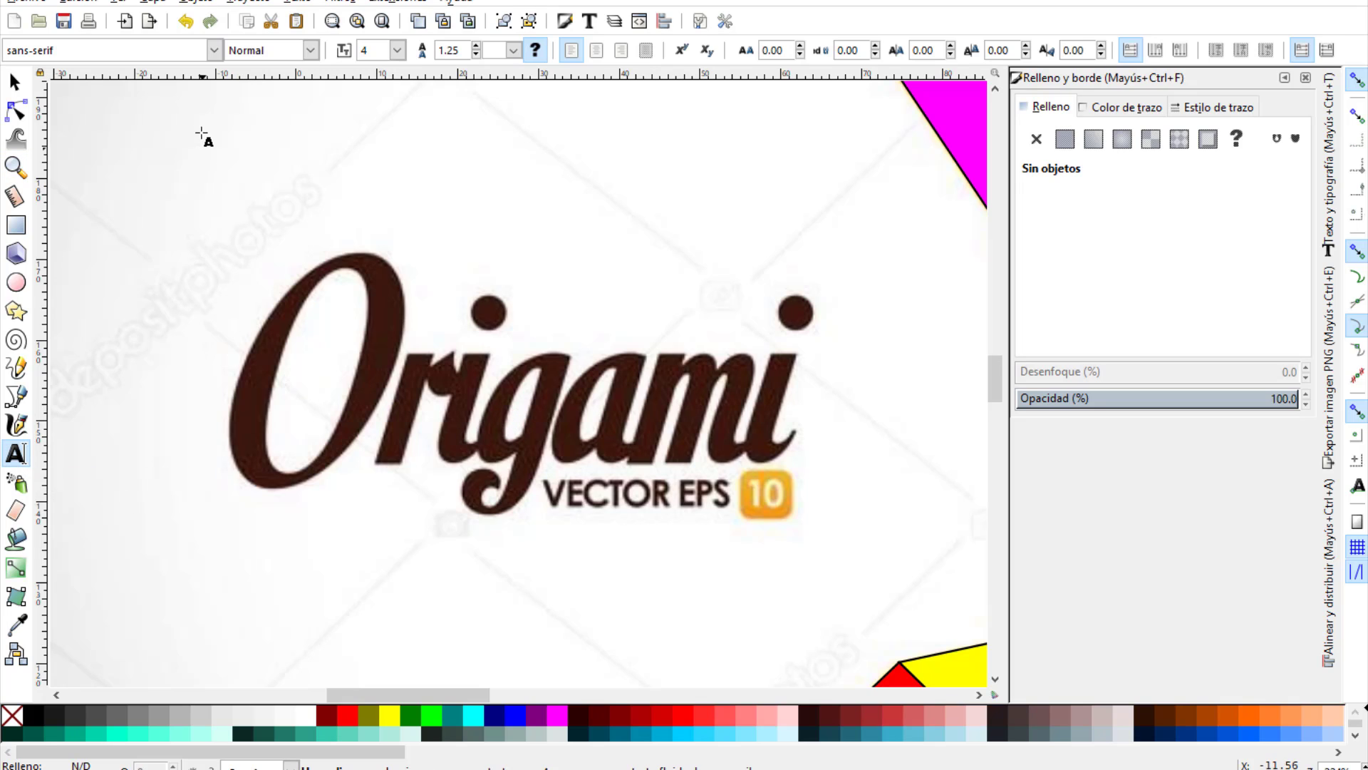
{"action": "left_click_drag", "start_coordinate": [191, 112], "coordinate": [874, 335]}
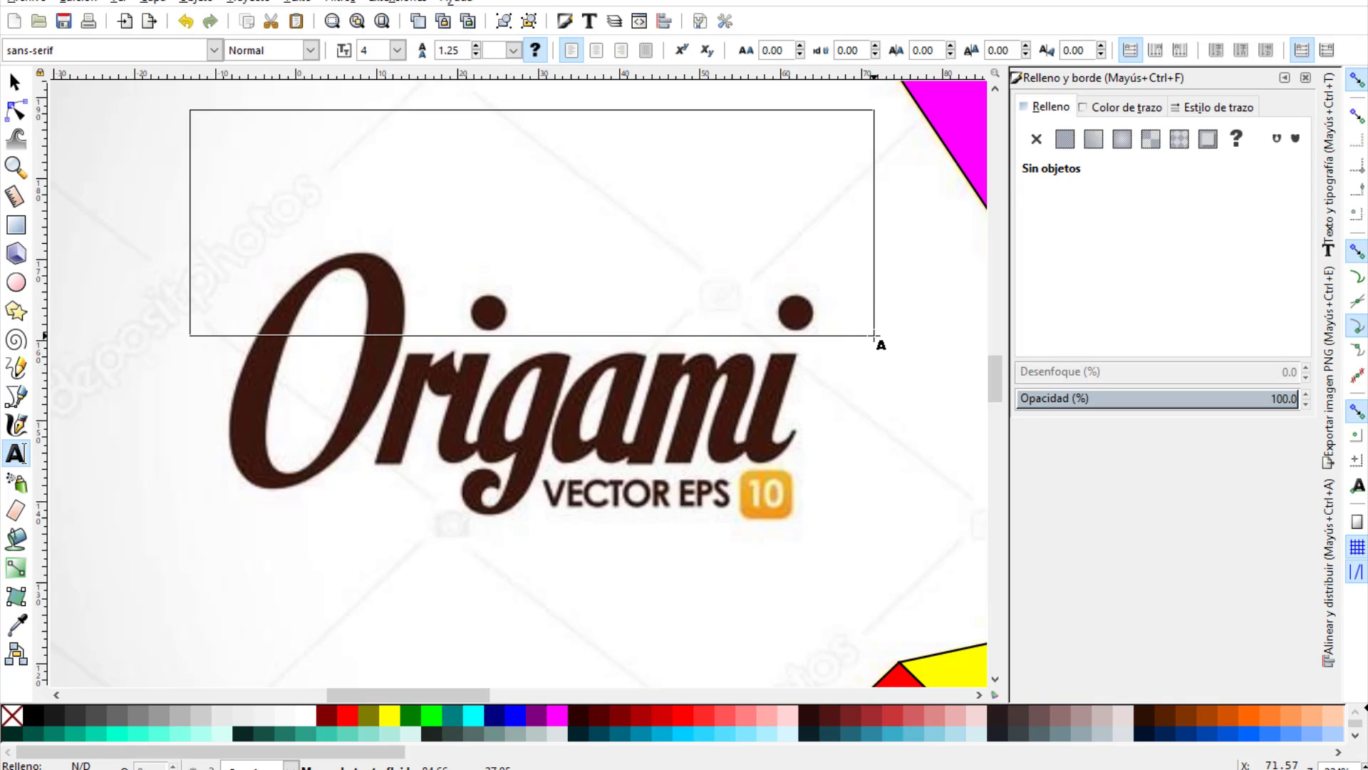
{"action": "left_click_drag", "start_coordinate": [874, 335], "coordinate": [875, 335]}
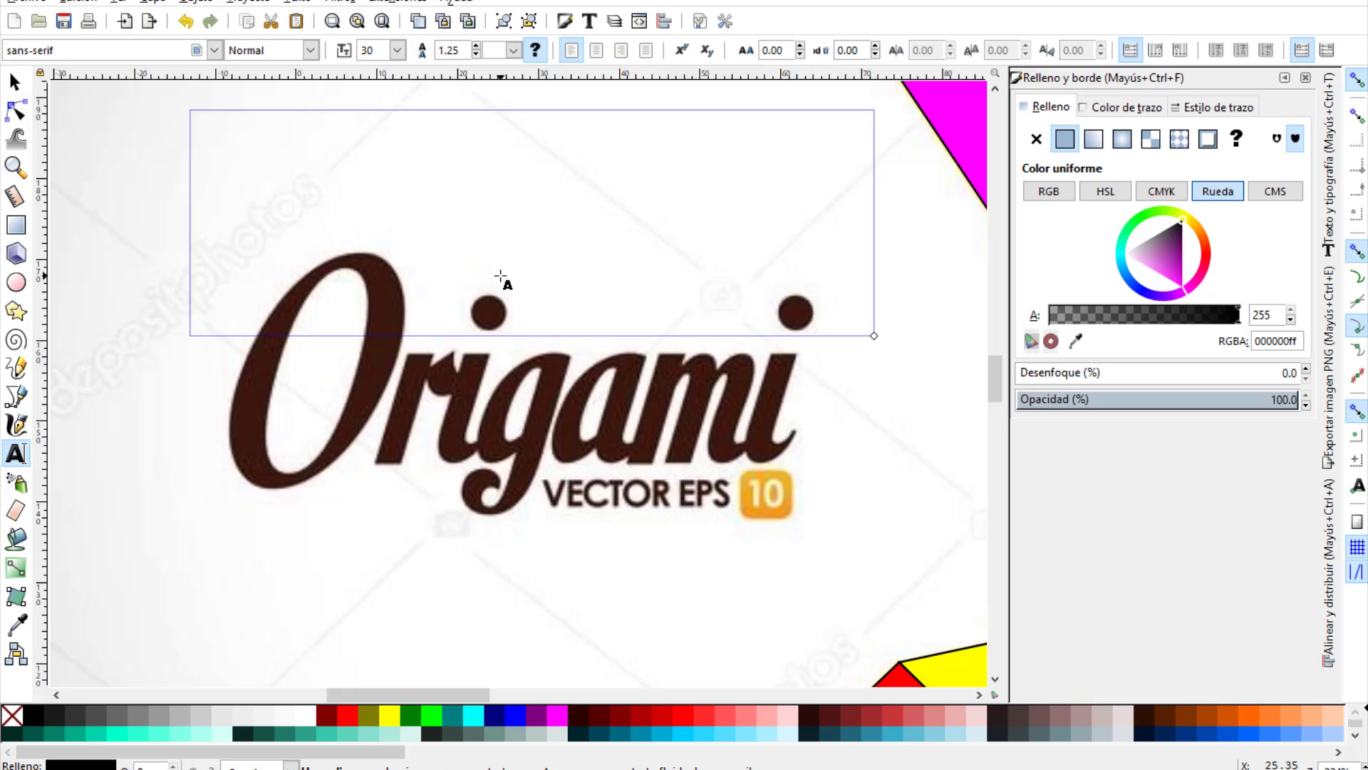
{"action": "type", "text": "Ori"}
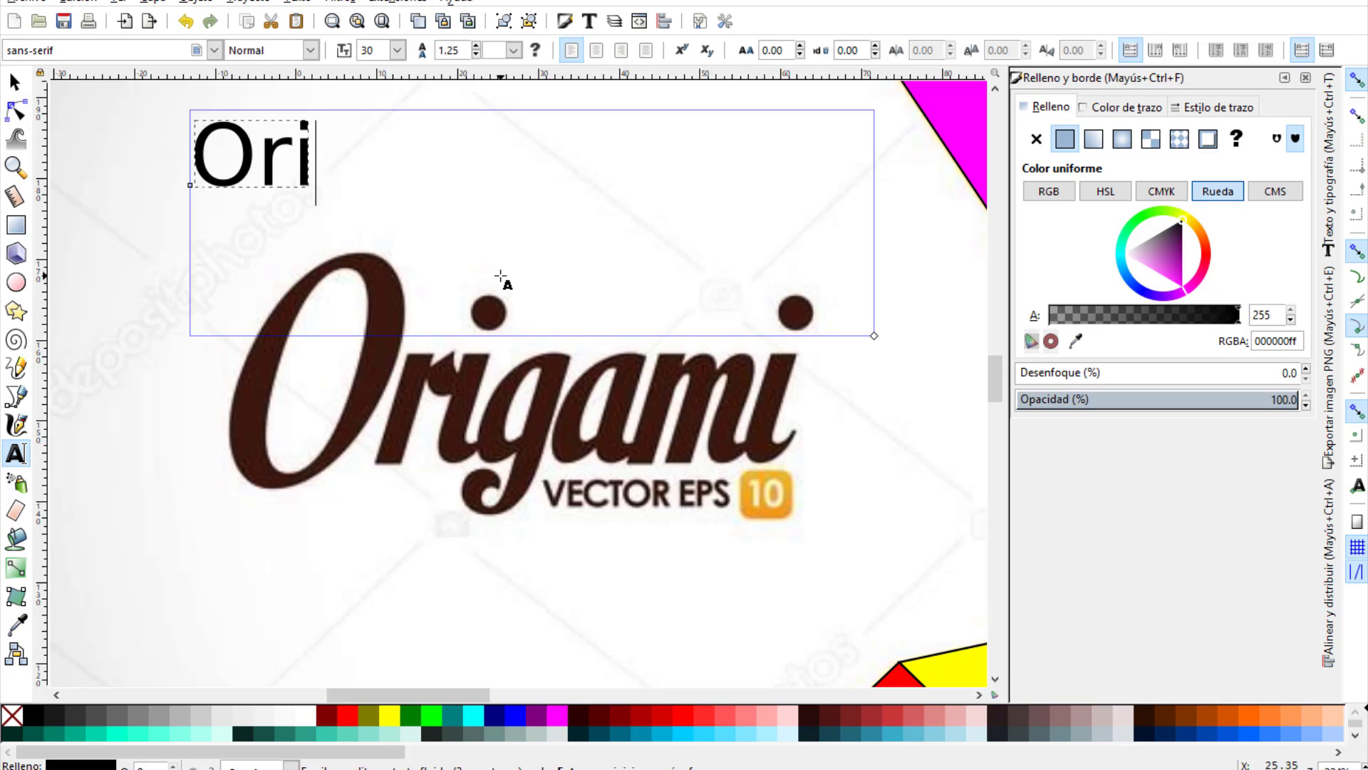
{"action": "type", "text": "gam"}
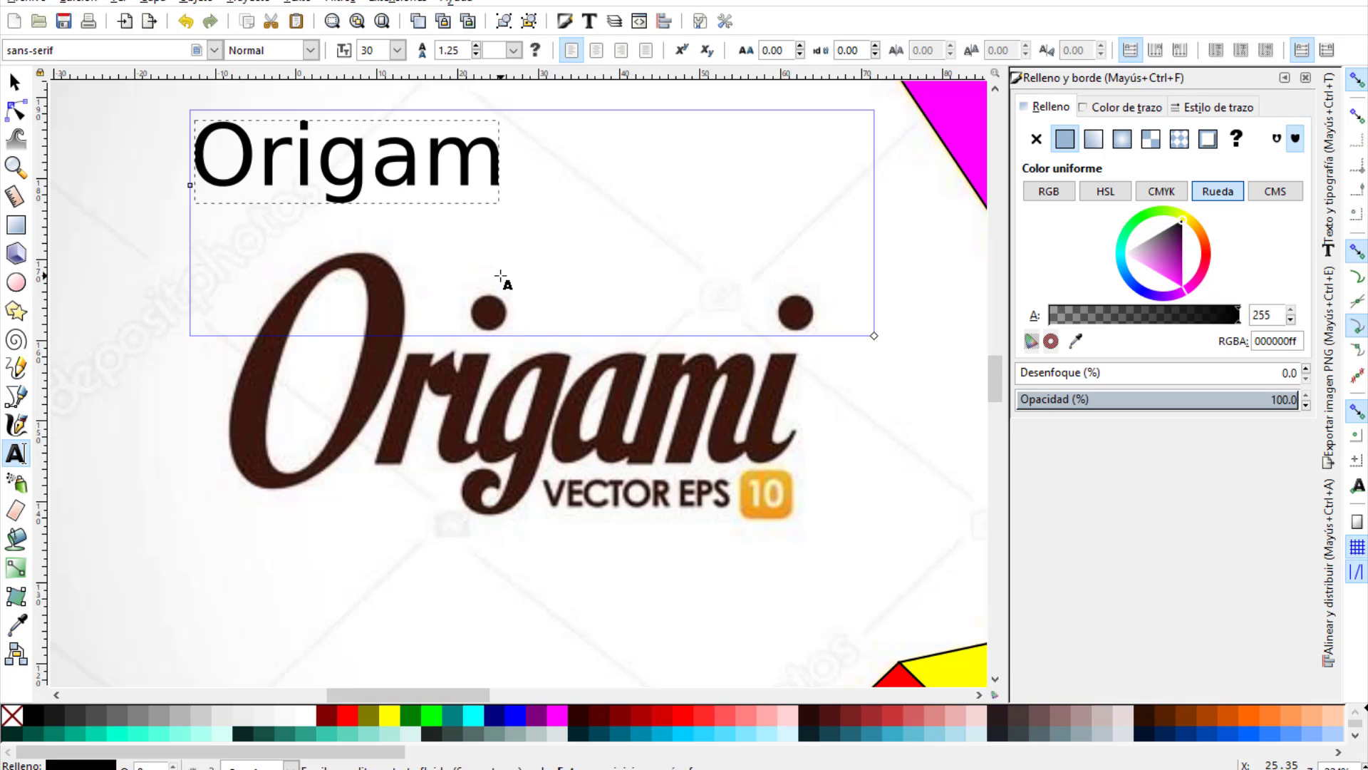
{"action": "type", "text": "i"}
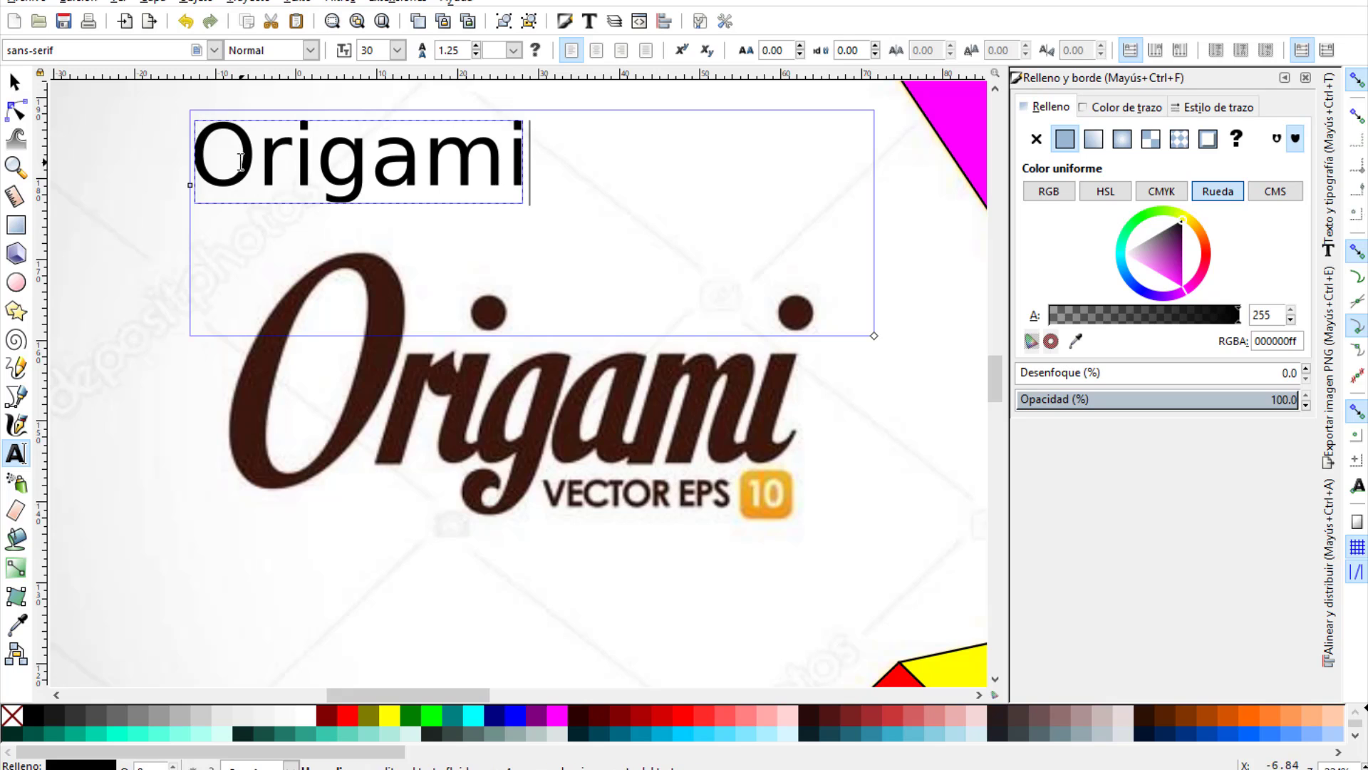
Set the Origami text's font to Lucida Handwriting Italic.
{"action": "left_click_drag", "start_coordinate": [203, 158], "coordinate": [553, 173]}
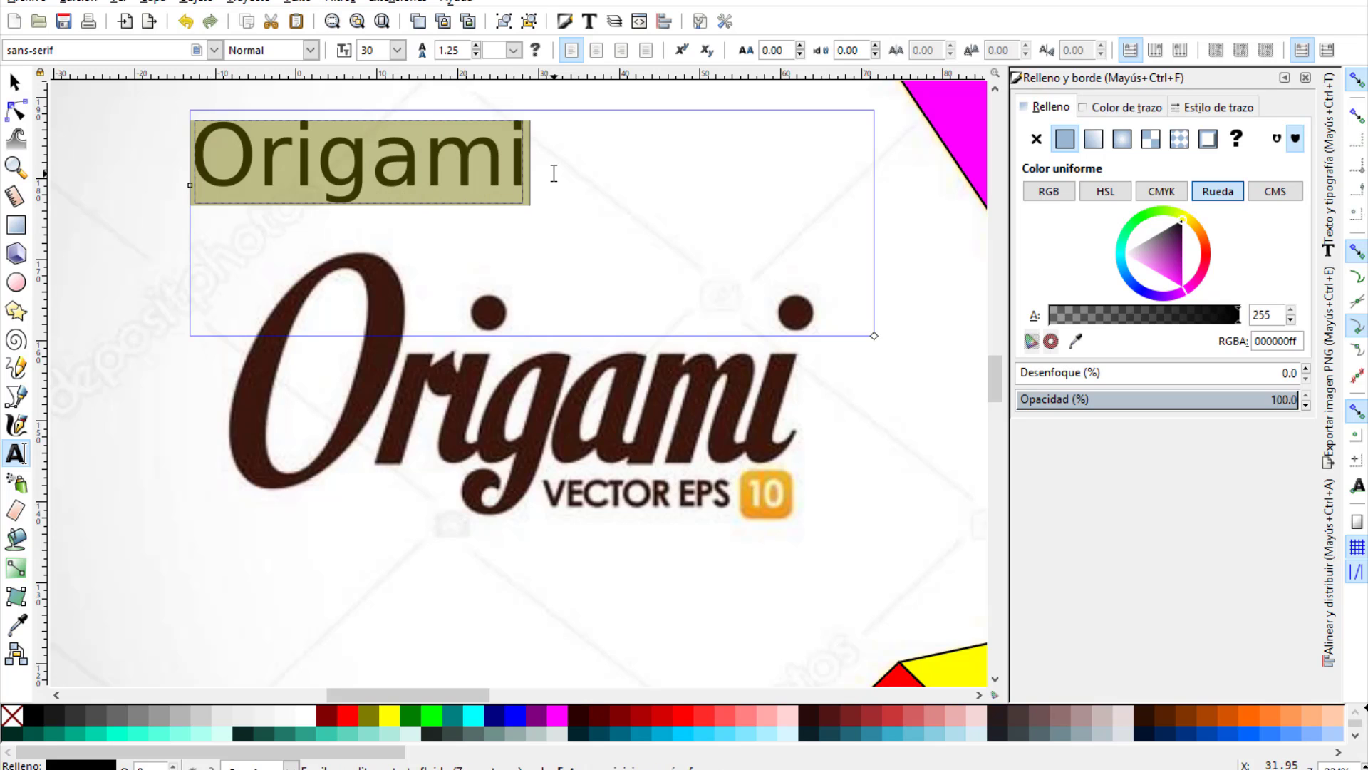
{"action": "left_click", "coordinate": [212, 53]}
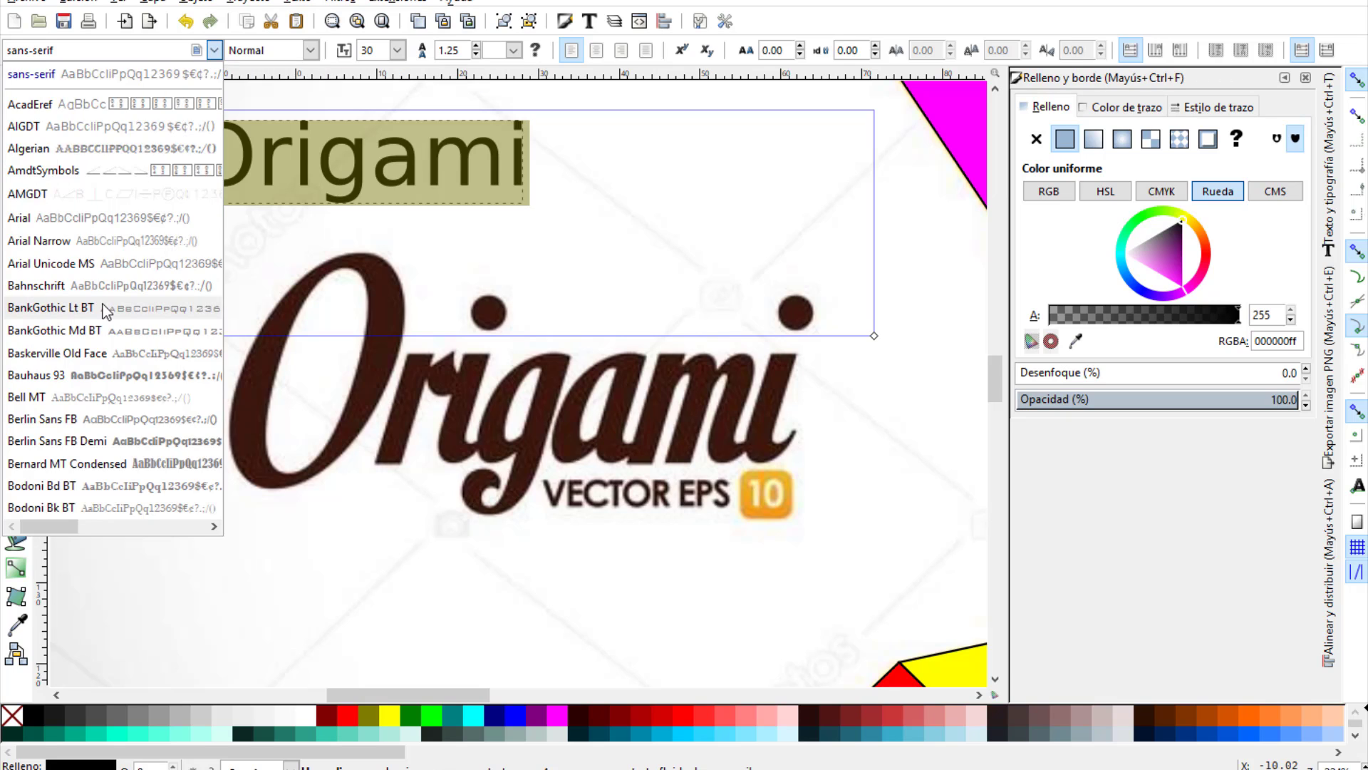
{"action": "left_click", "coordinate": [88, 390]}
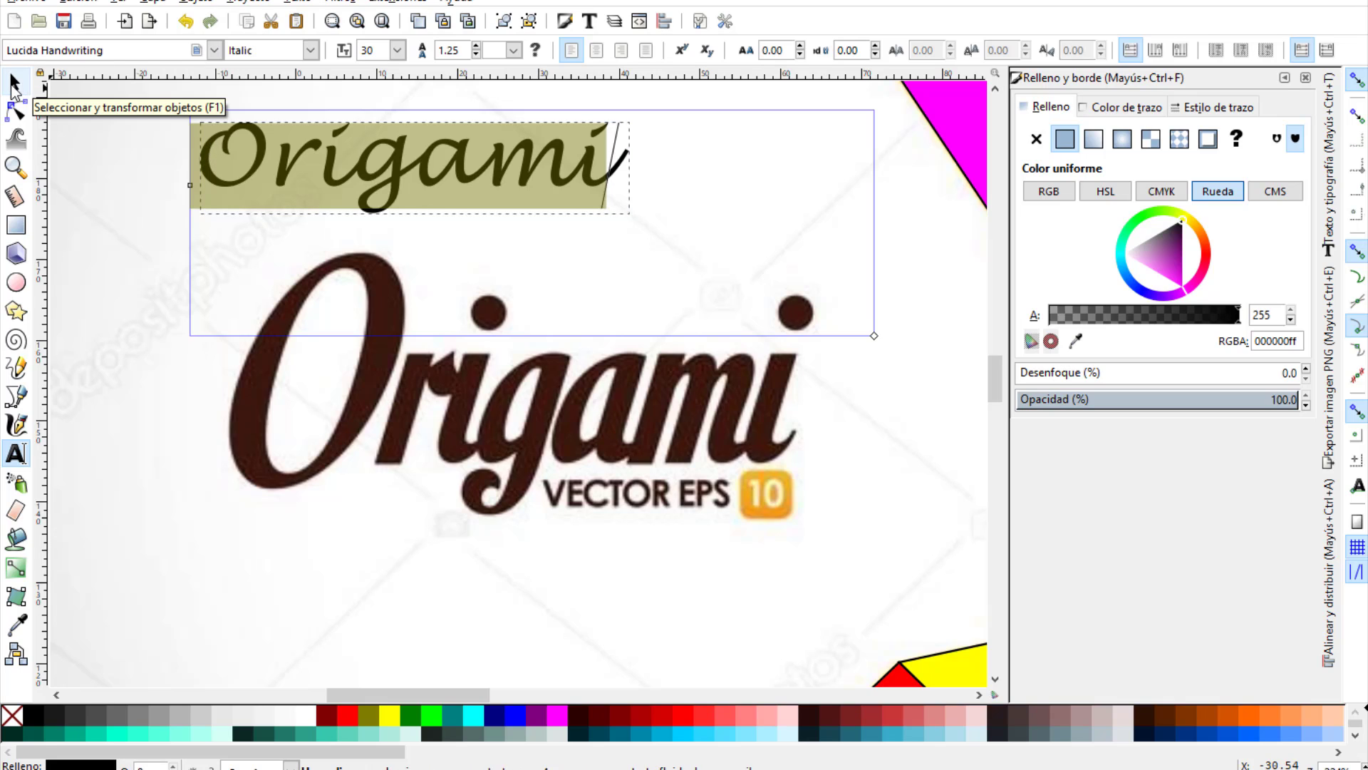
Move the Origami text onto the brown lettering and stretch it to about 74.3 × 33.1 mm.
{"action": "left_click", "coordinate": [15, 84]}
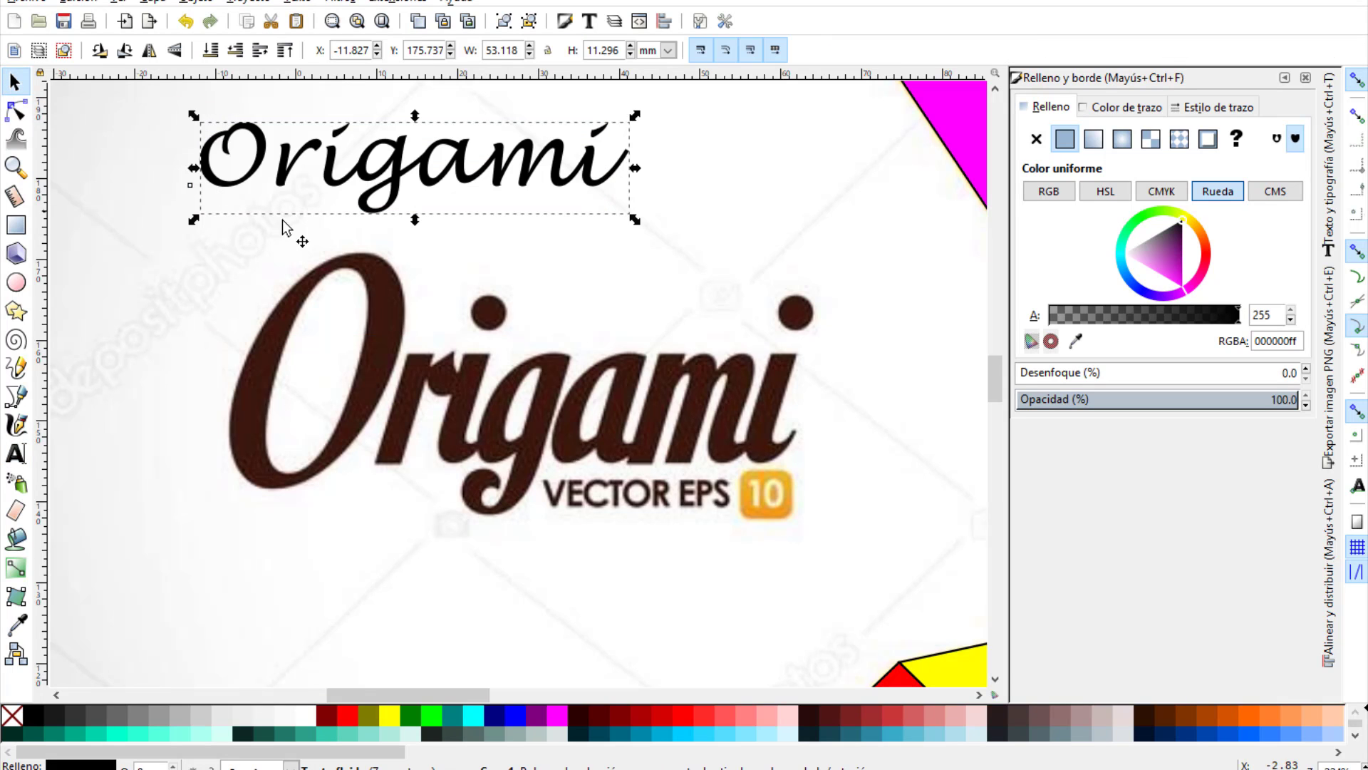
{"action": "left_click_drag", "start_coordinate": [399, 169], "coordinate": [426, 424]}
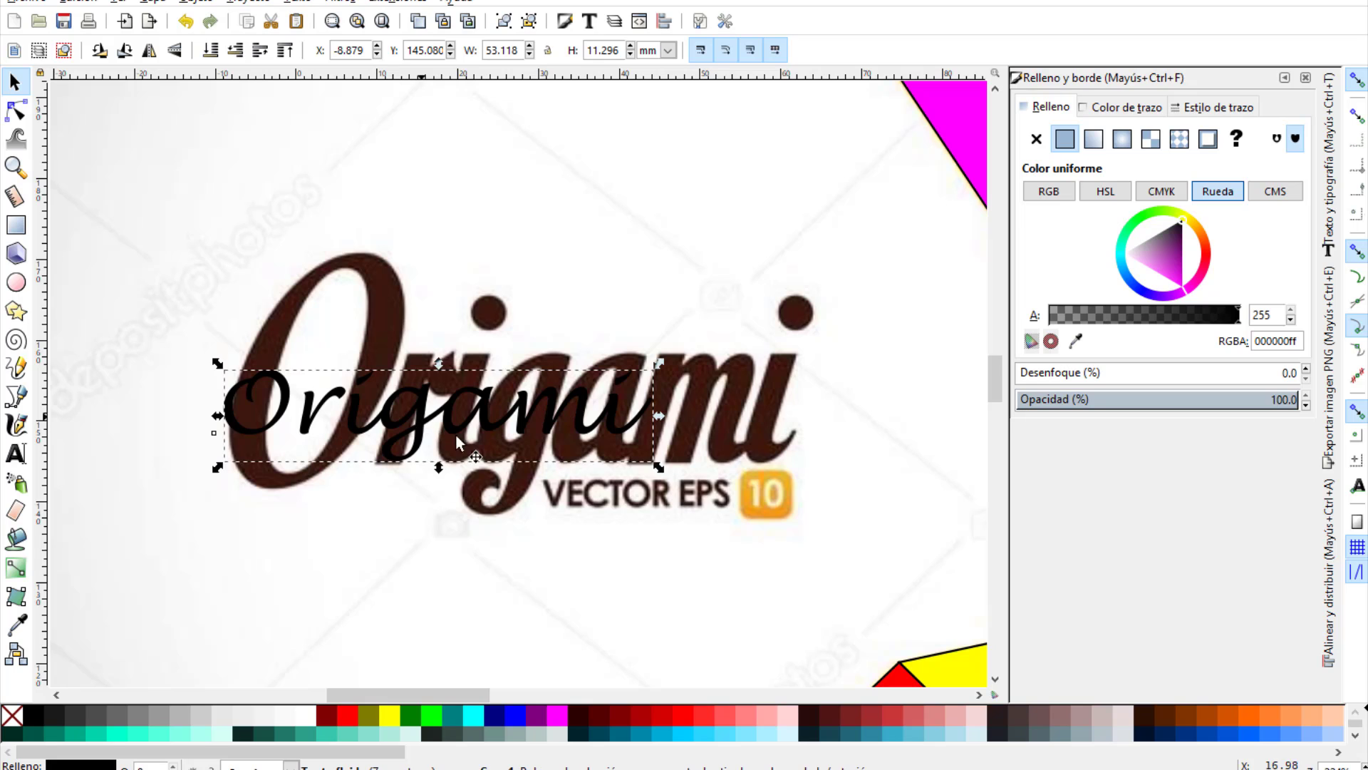
{"action": "left_click_drag", "start_coordinate": [659, 416], "coordinate": [829, 432]}
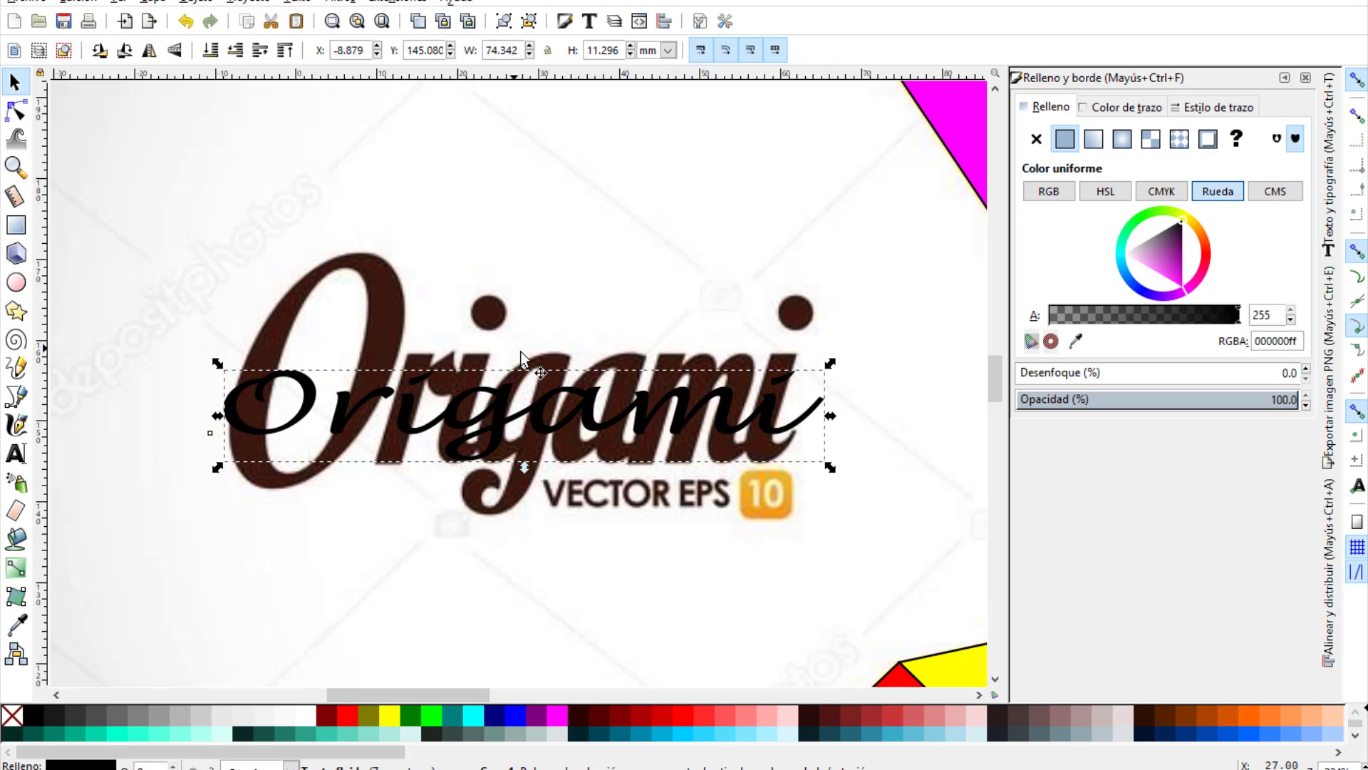
{"action": "left_click_drag", "start_coordinate": [525, 364], "coordinate": [553, 183]}
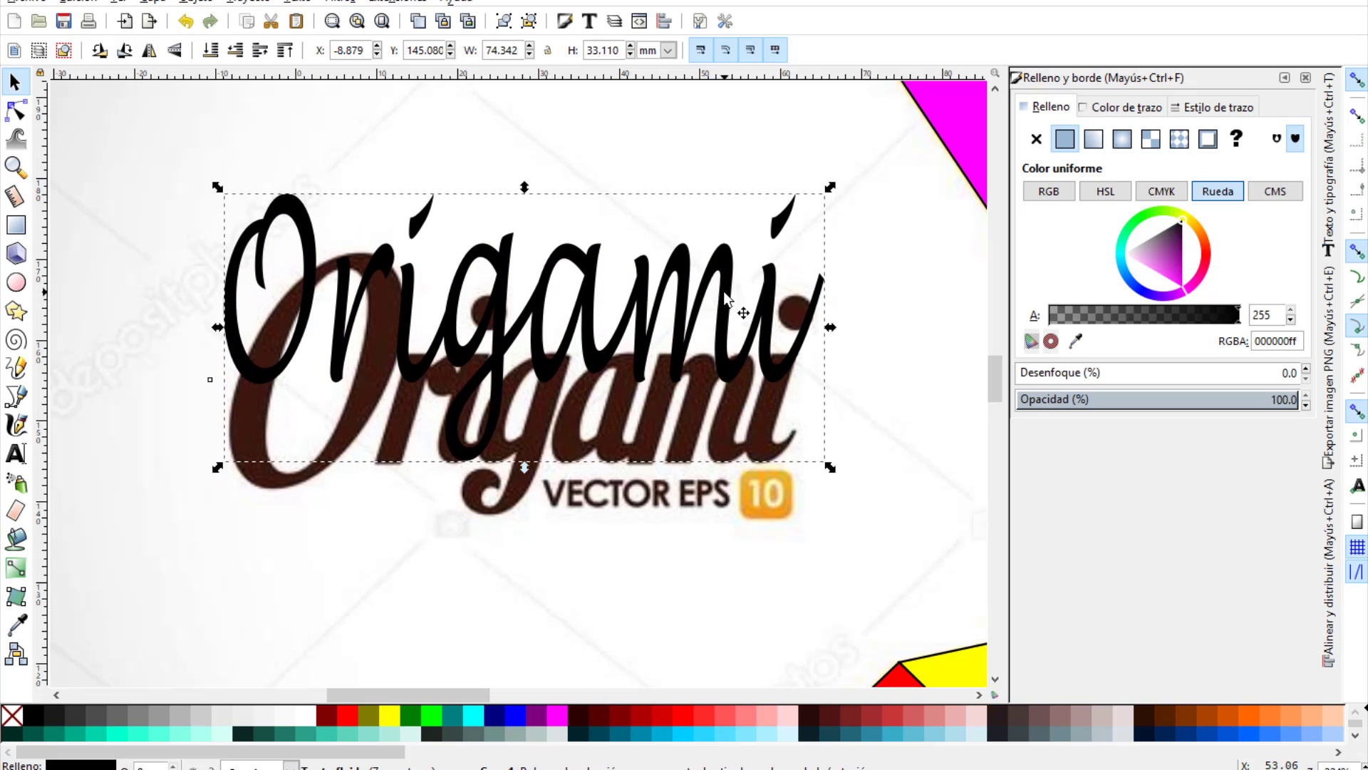
{"action": "left_click_drag", "start_coordinate": [725, 286], "coordinate": [737, 374]}
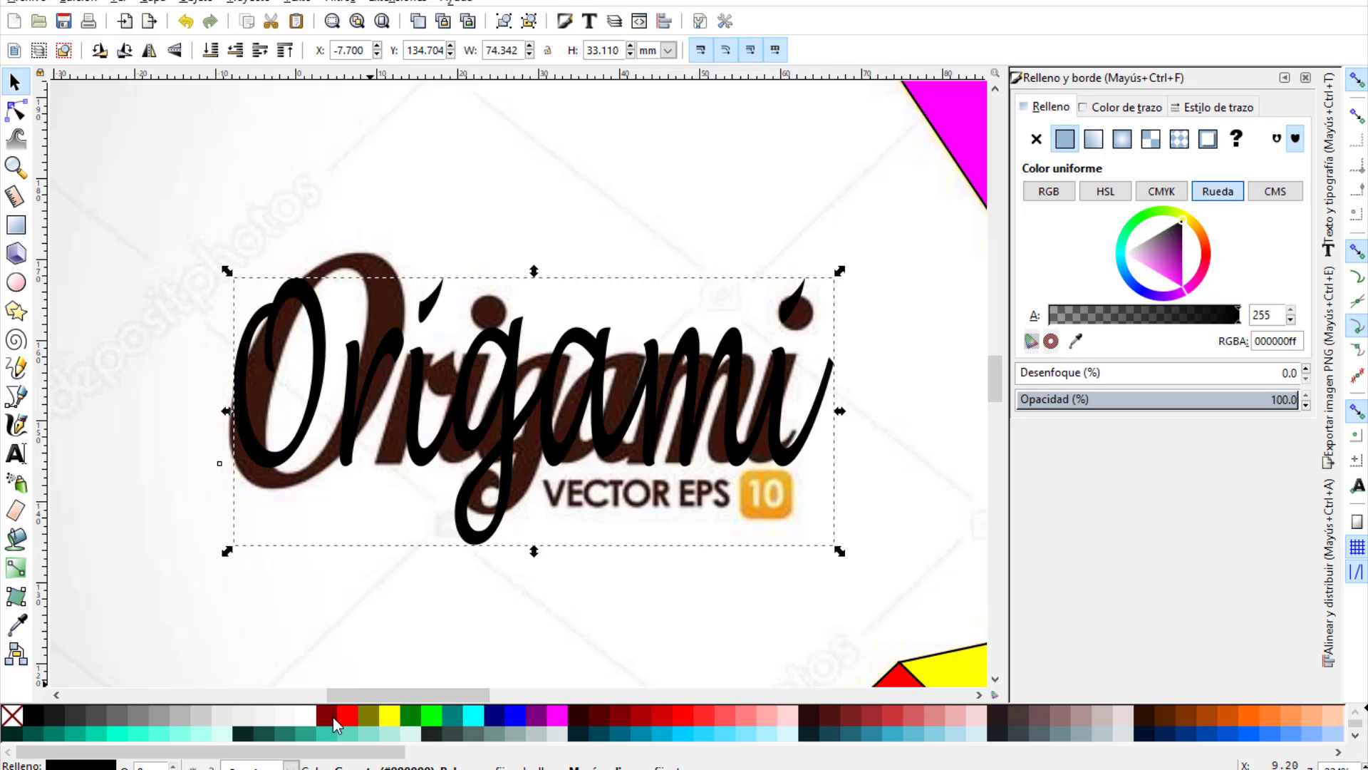
Fill the Origami text brown #552200, after briefly testing darker #2B1100.
{"action": "left_click", "coordinate": [1160, 716]}
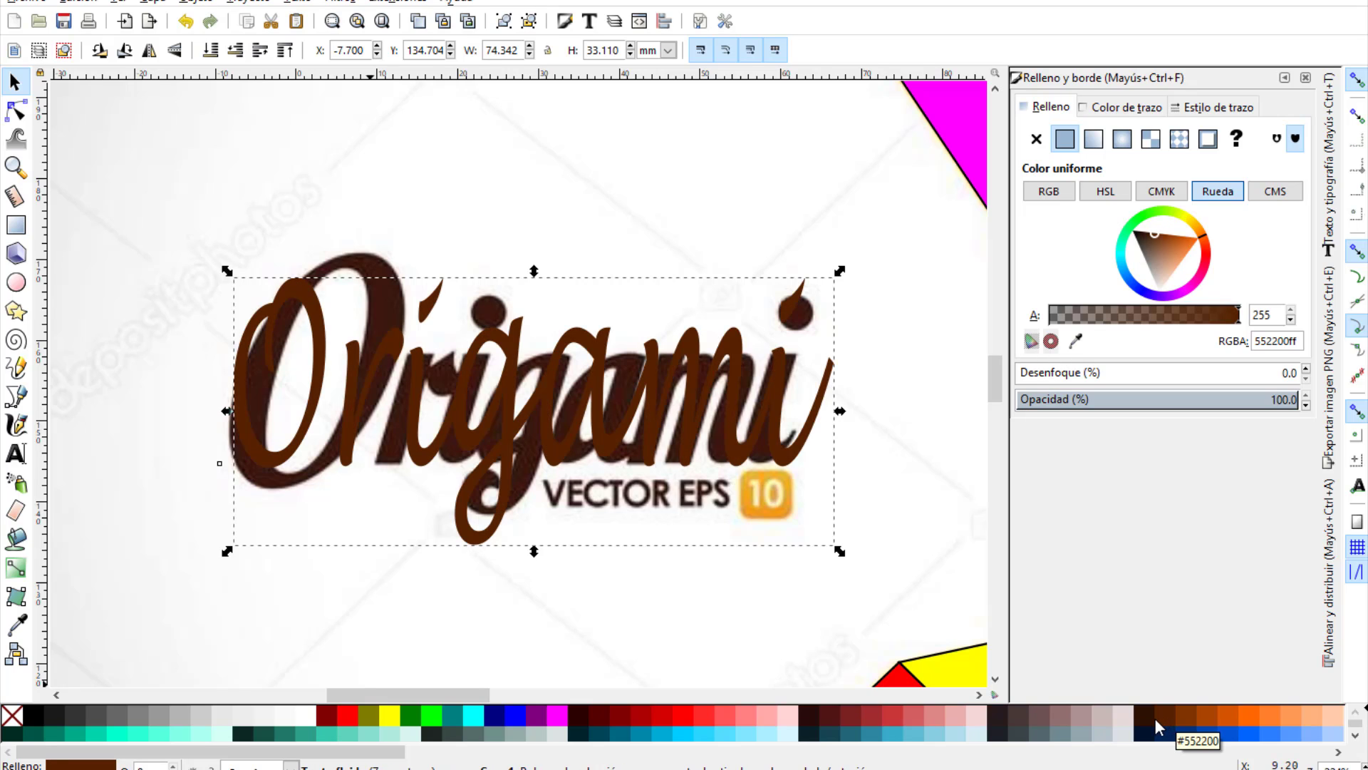
{"action": "left_click", "coordinate": [1144, 717]}
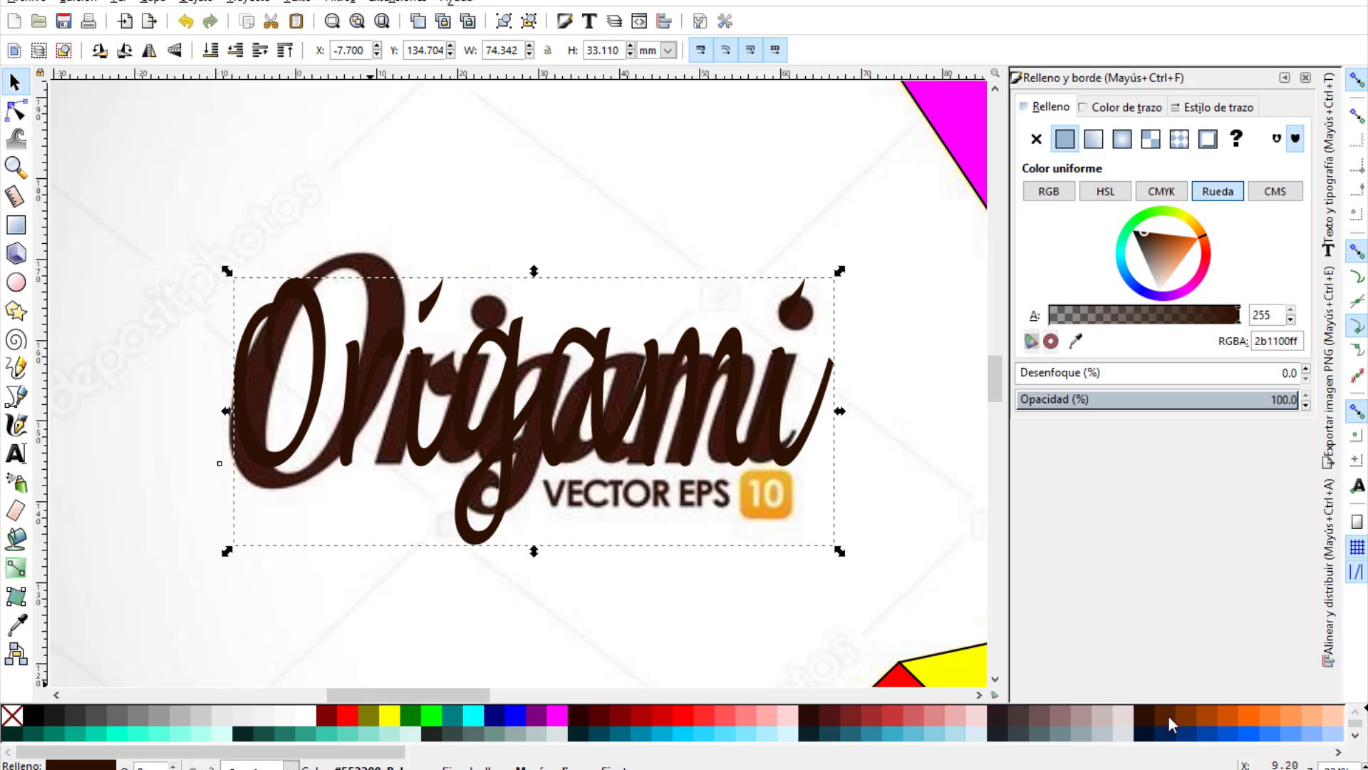
{"action": "left_click", "coordinate": [1168, 715]}
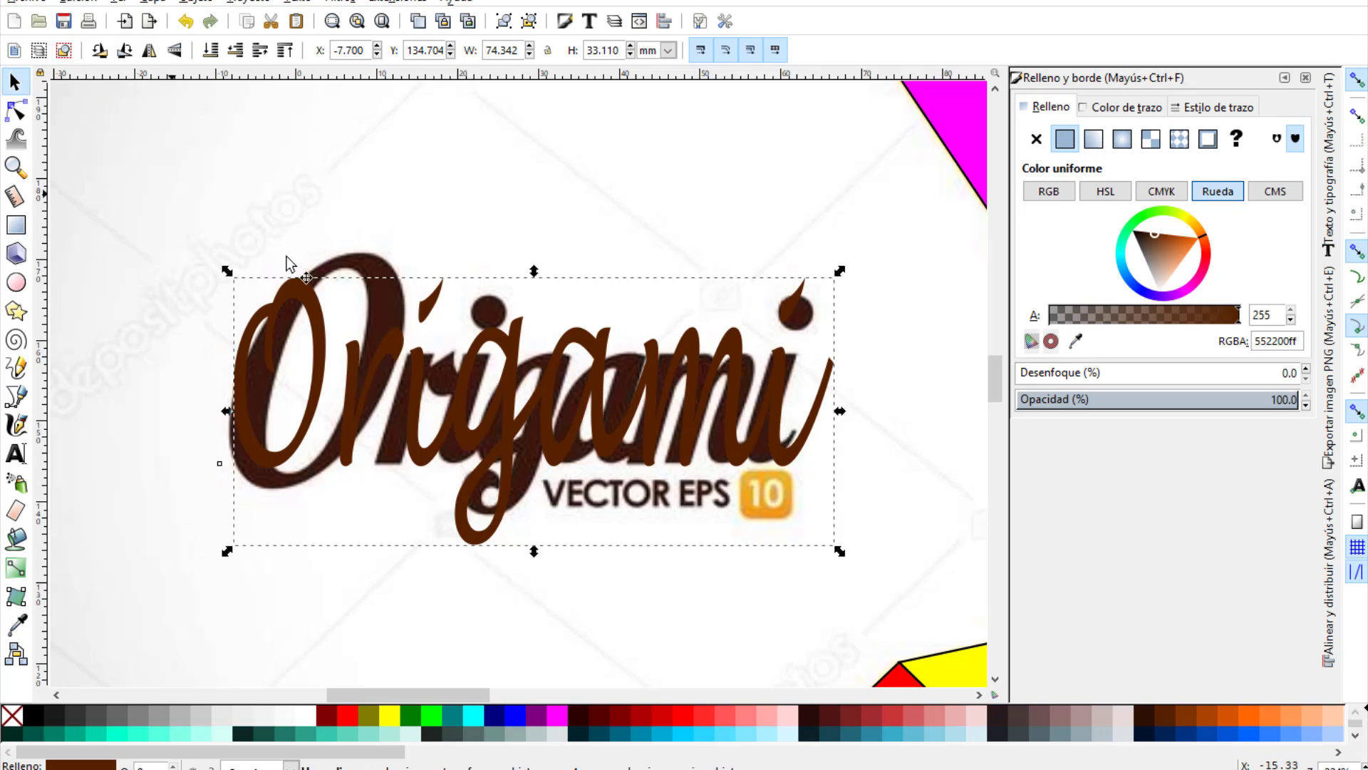
{"action": "left_click", "coordinate": [550, 631]}
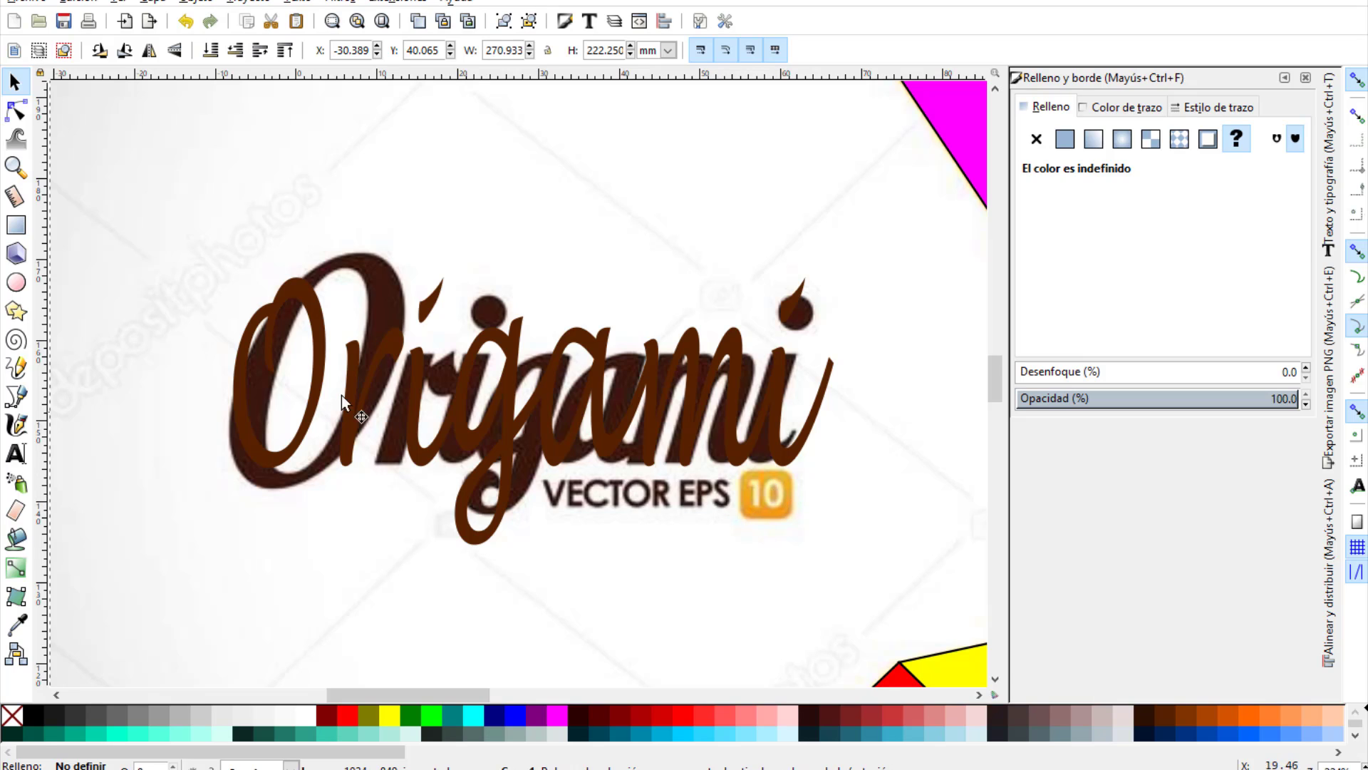
Create a text frame below the Origami lettering and type 'VECTOR'.
{"action": "left_click", "coordinate": [16, 453]}
{"action": "mouse_move", "coordinate": [527, 568]}
{"action": "left_mouse_down"}
{"action": "mouse_move", "coordinate": [858, 547]}
{"action": "mouse_move", "coordinate": [929, 564]}
{"action": "left_mouse_up"}
{"action": "type", "text": "VECTOR"}
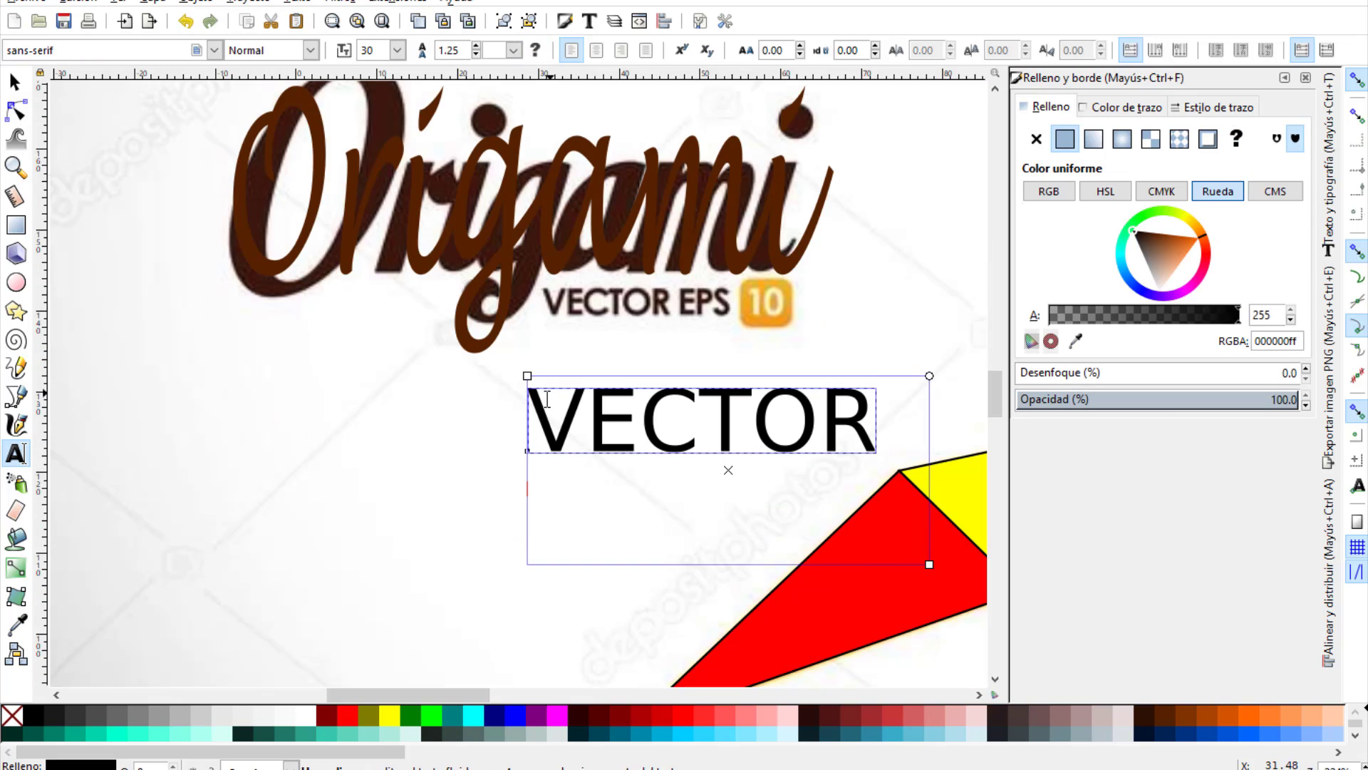
Make VECTOR size 20 Bold and append 'EPS' to the line.
{"action": "left_click_drag", "start_coordinate": [529, 421], "coordinate": [865, 418]}
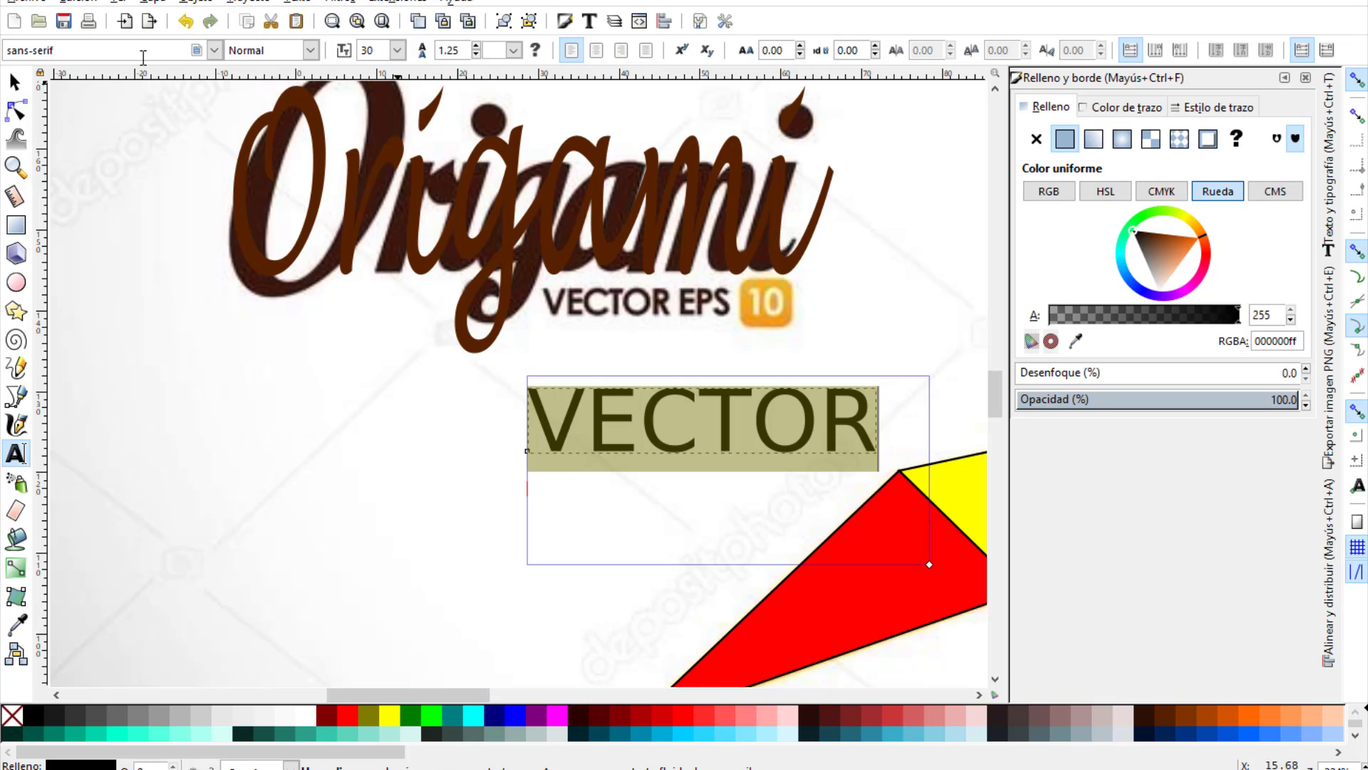
{"action": "left_click", "coordinate": [397, 50]}
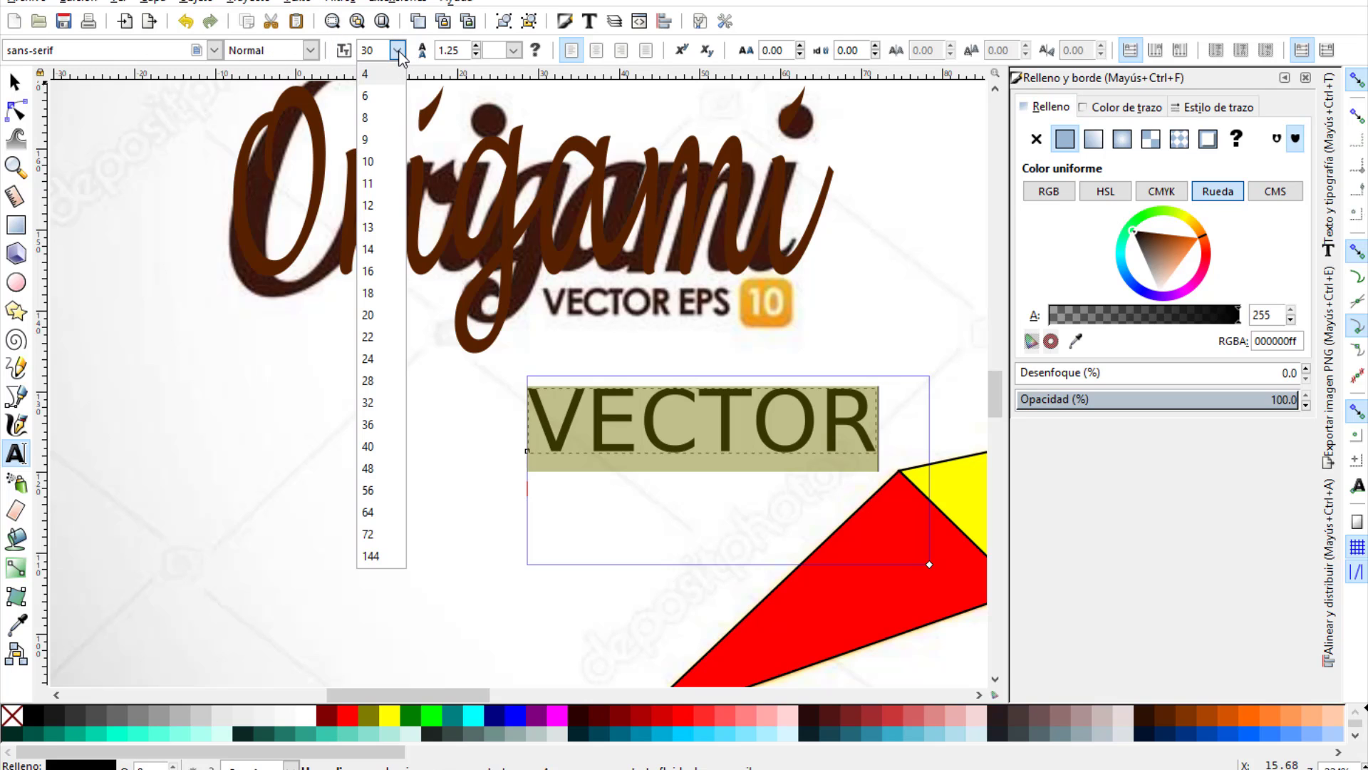
{"action": "left_click", "coordinate": [369, 315]}
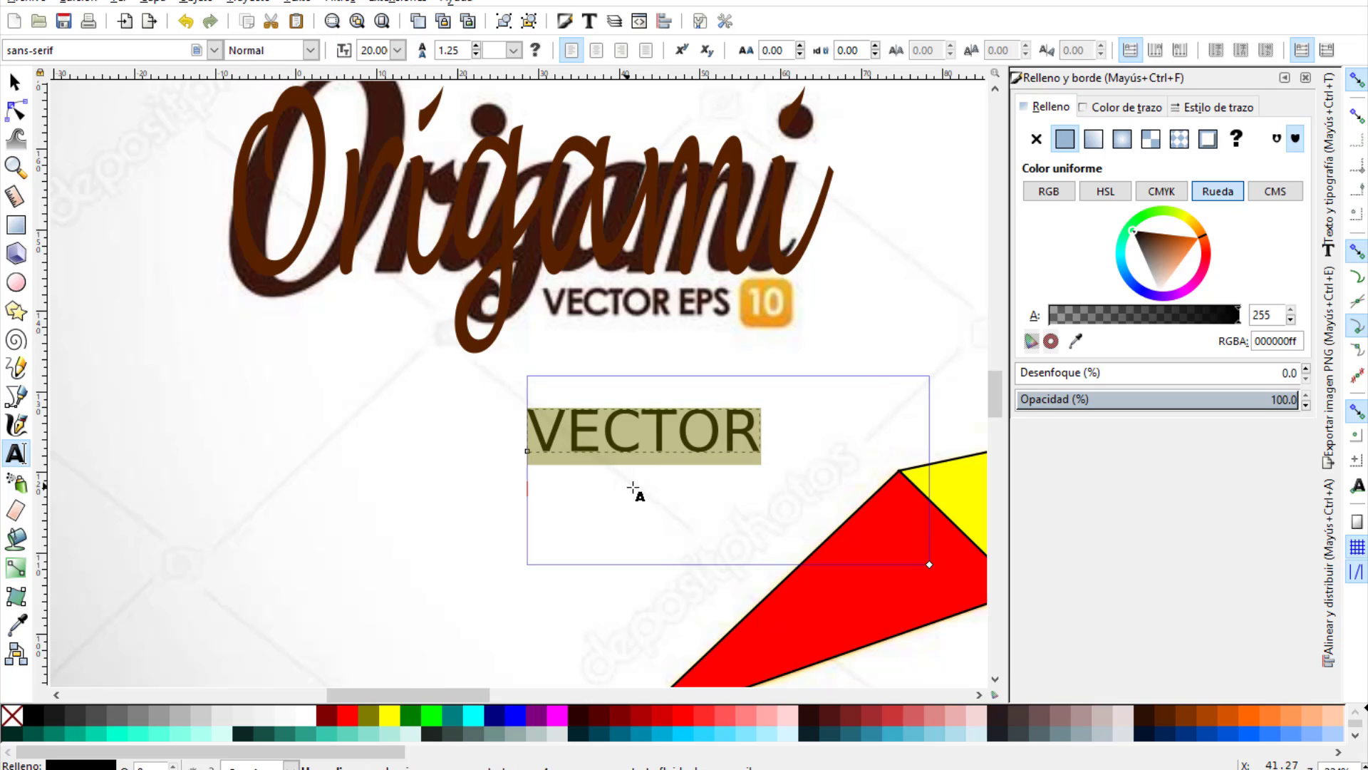
{"action": "left_click", "coordinate": [310, 51]}
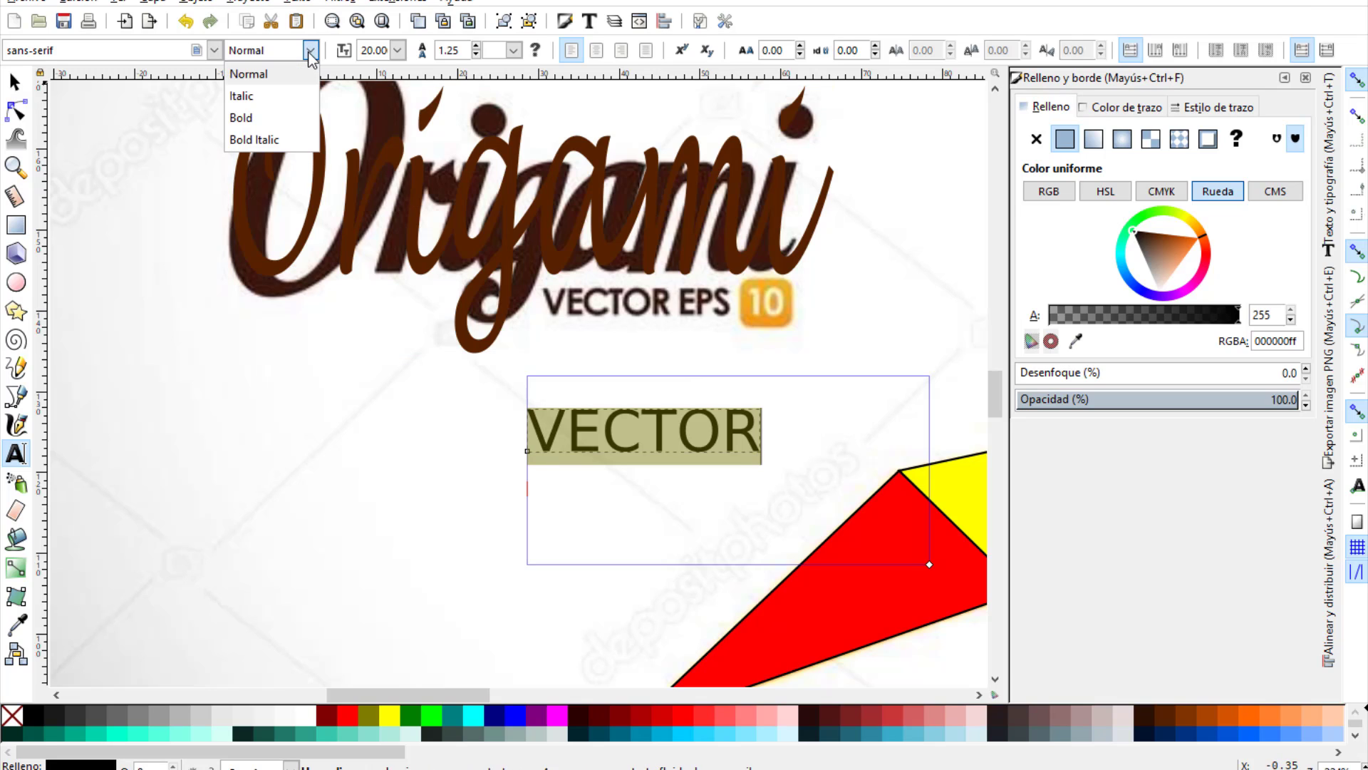
{"action": "left_click", "coordinate": [246, 117]}
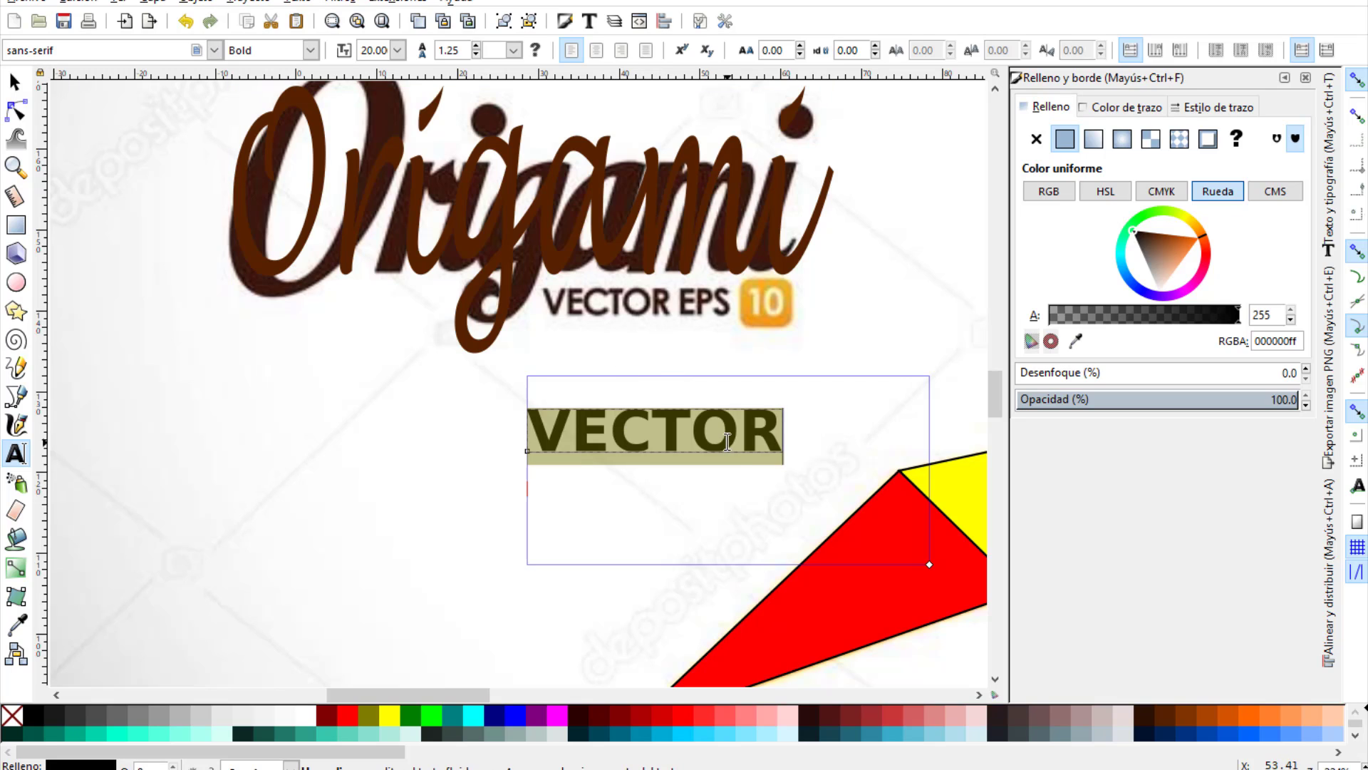
{"action": "left_click", "coordinate": [770, 444]}
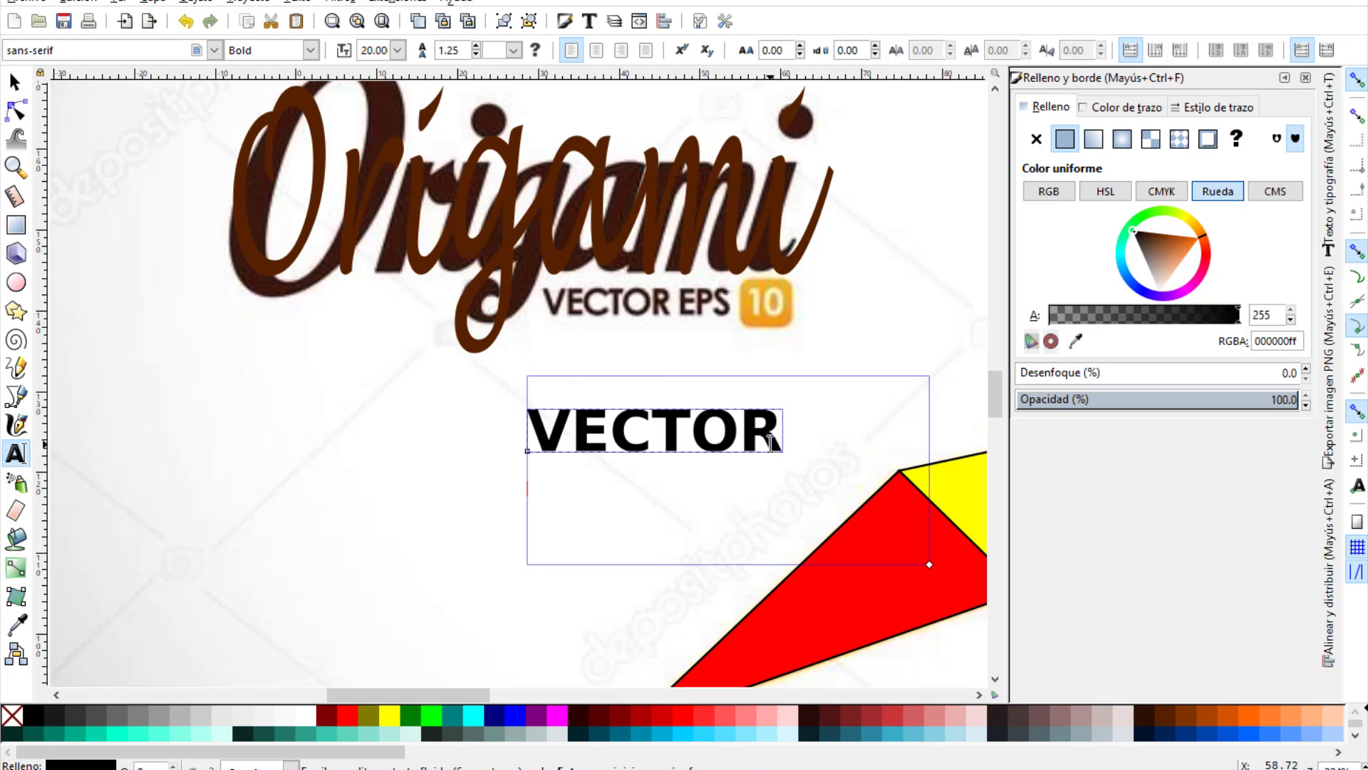
{"action": "type", "text": " EPS"}
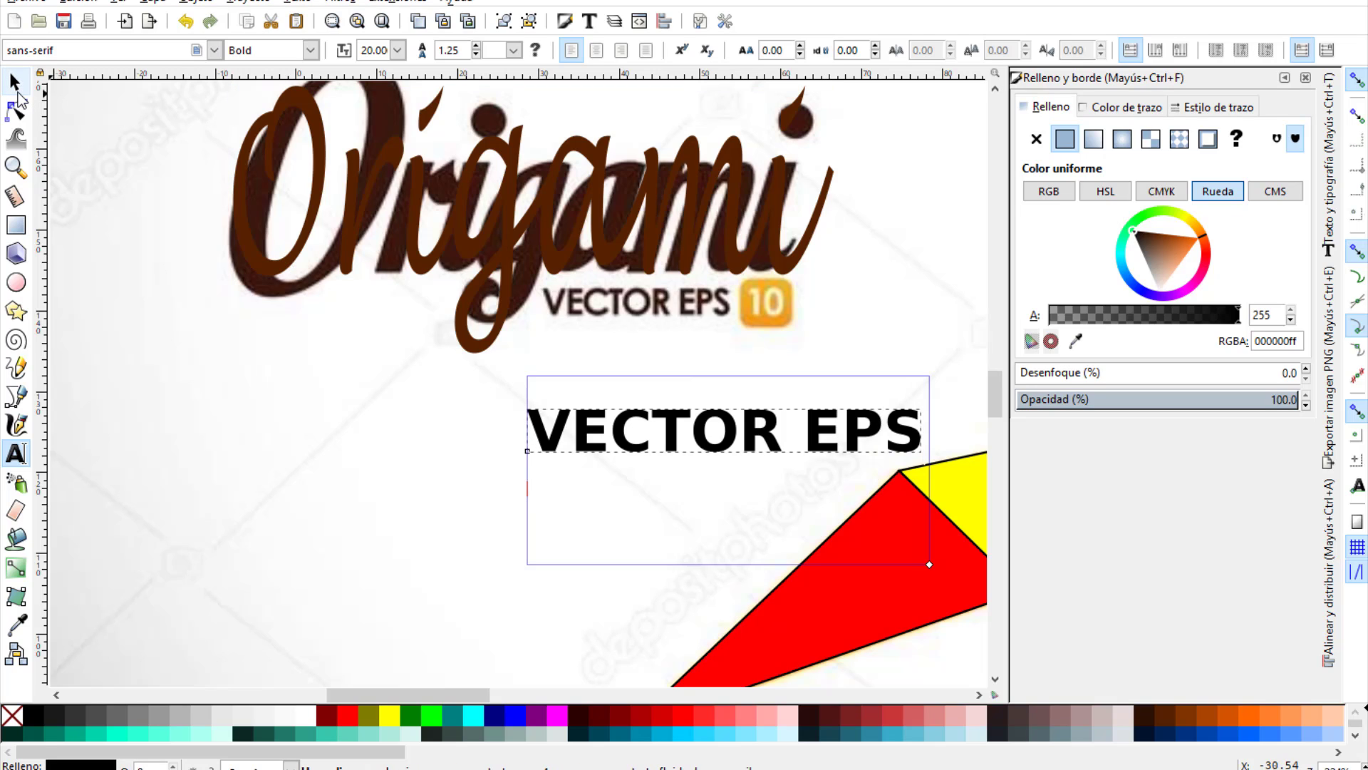
{"action": "left_click", "coordinate": [16, 87]}
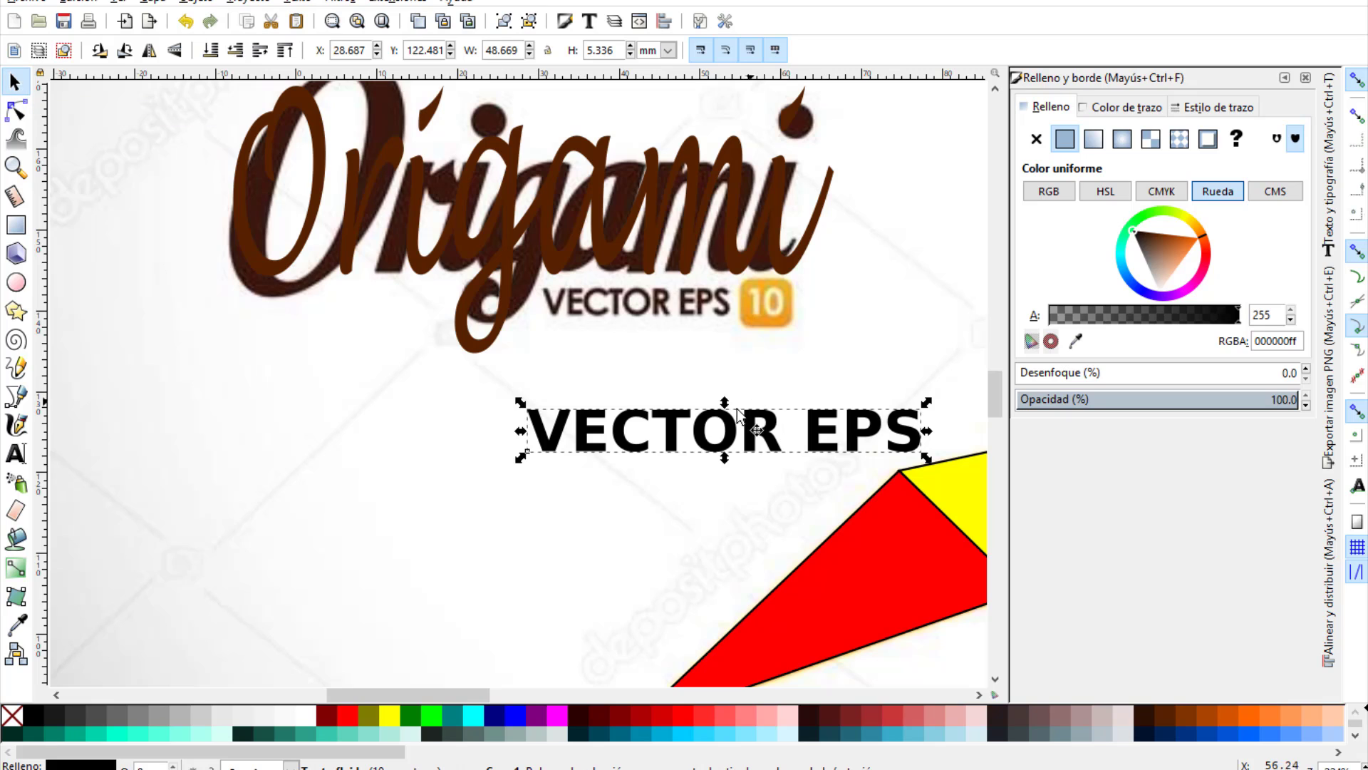
Move and scale VECTOR EPS over the reference lettering just left of the 10 badge.
{"action": "left_click_drag", "start_coordinate": [739, 426], "coordinate": [750, 310]}
{"action": "left_click_drag", "start_coordinate": [941, 315], "coordinate": [734, 305]}
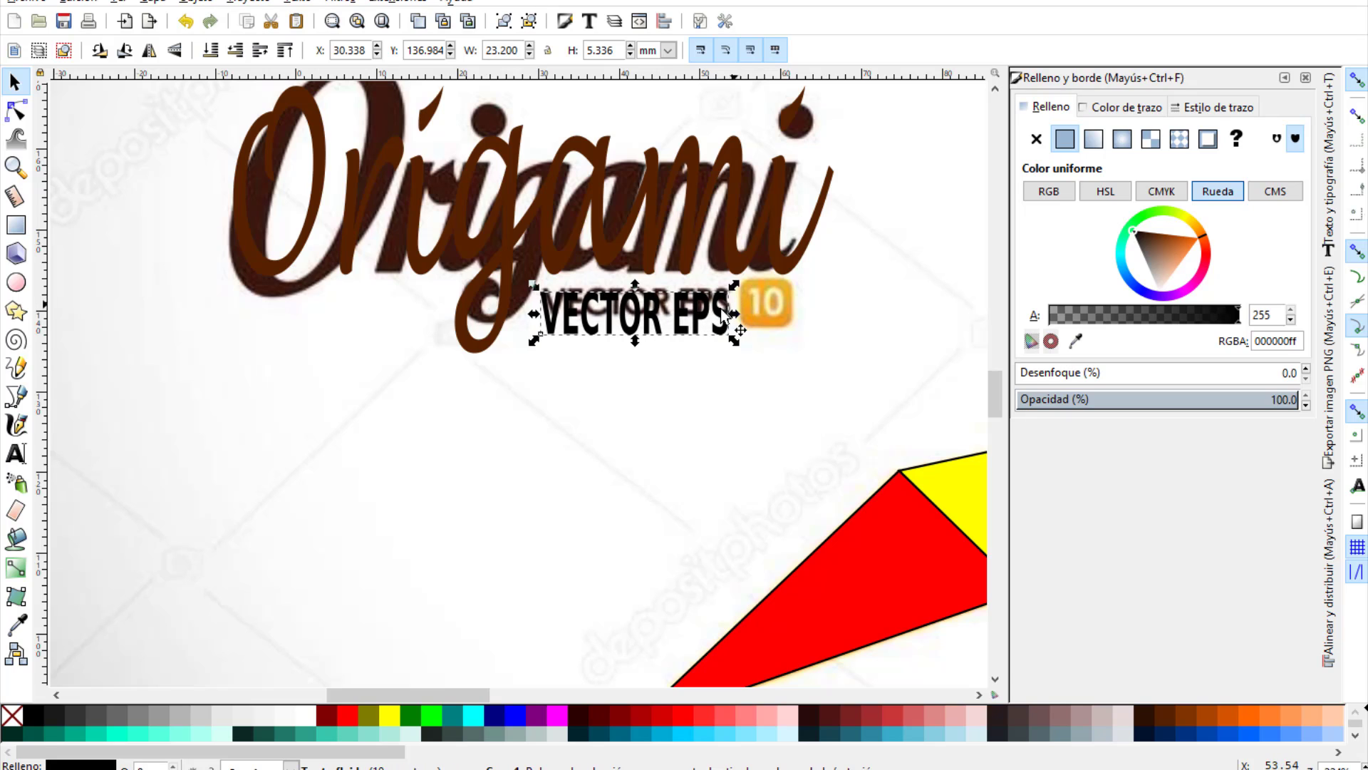
{"action": "left_click_drag", "start_coordinate": [636, 345], "coordinate": [643, 326]}
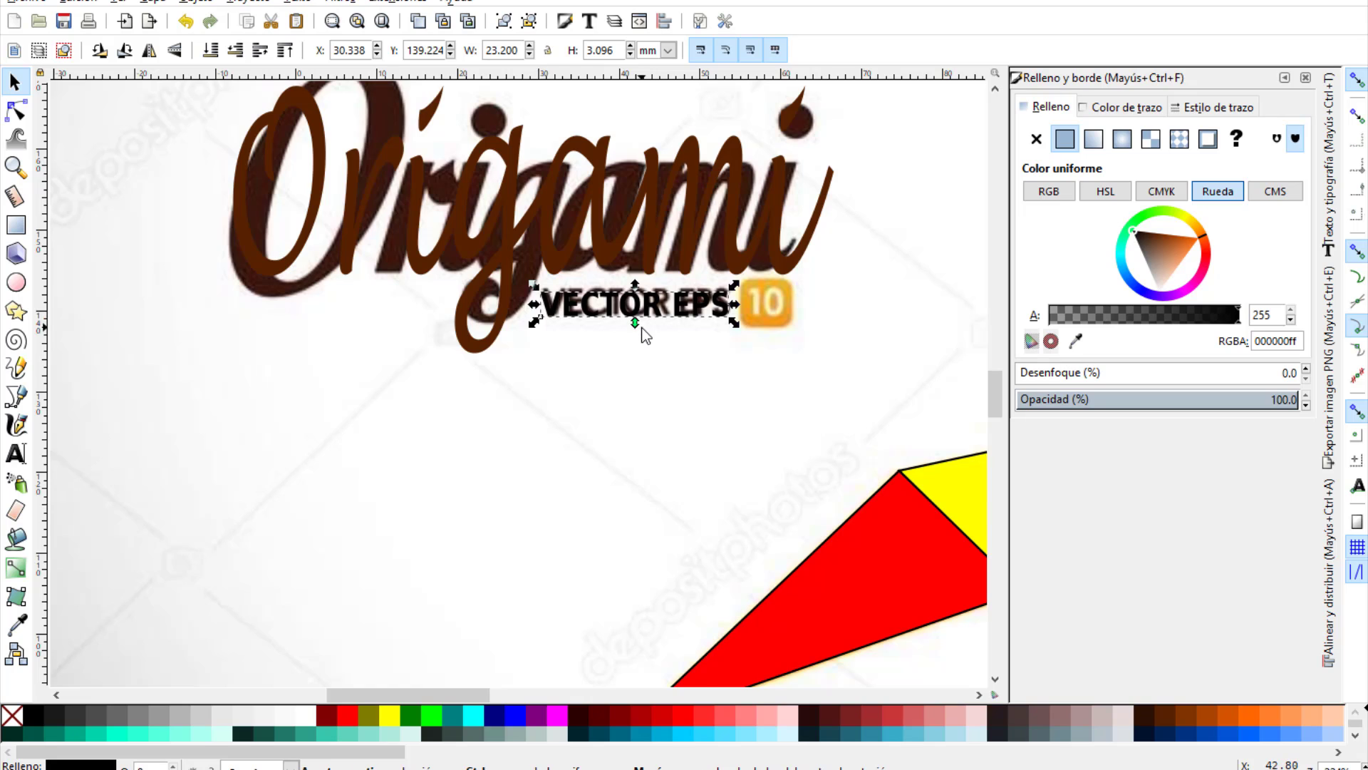
{"action": "scroll", "coordinate": [645, 328], "scroll_direction": "up", "scroll_amount": 1}
{"action": "scroll", "coordinate": [652, 375], "scroll_direction": "up", "scroll_amount": 2}
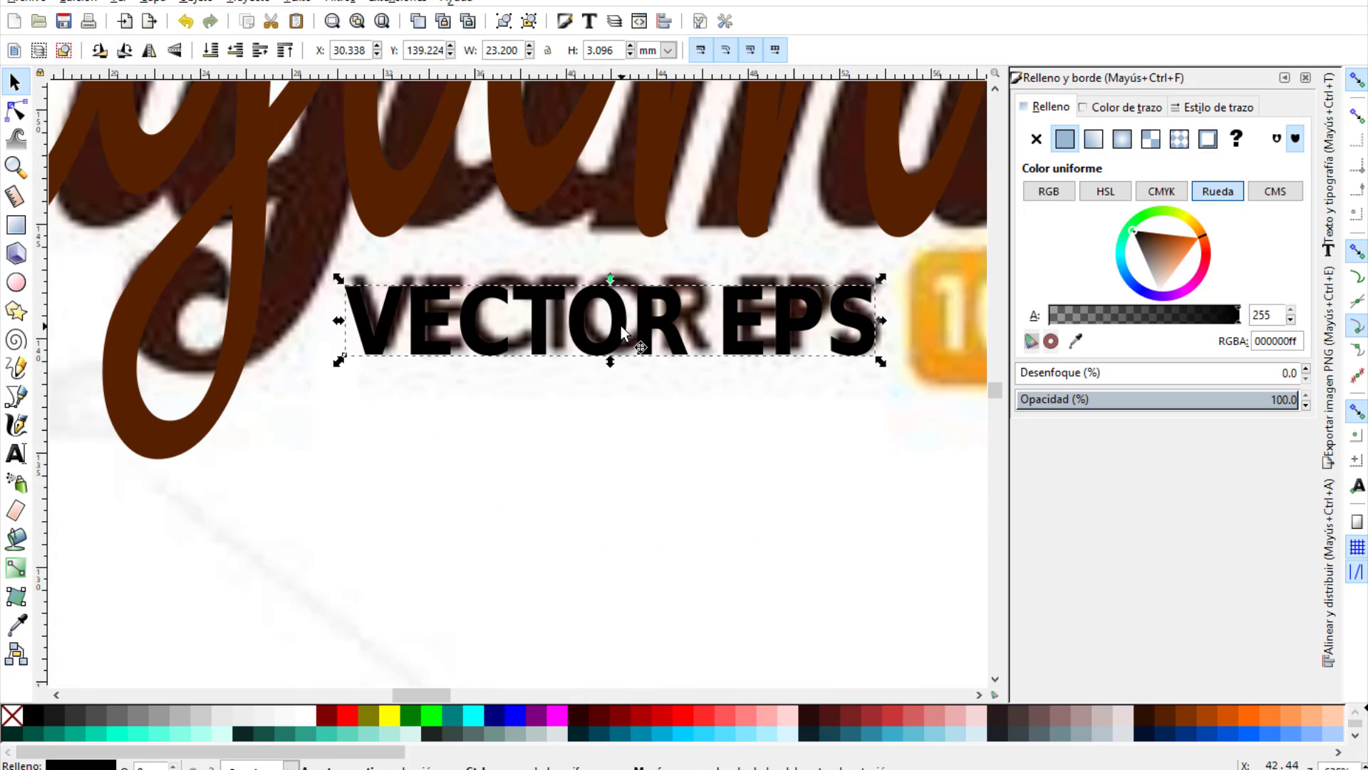
{"action": "left_click_drag", "start_coordinate": [626, 324], "coordinate": [636, 316]}
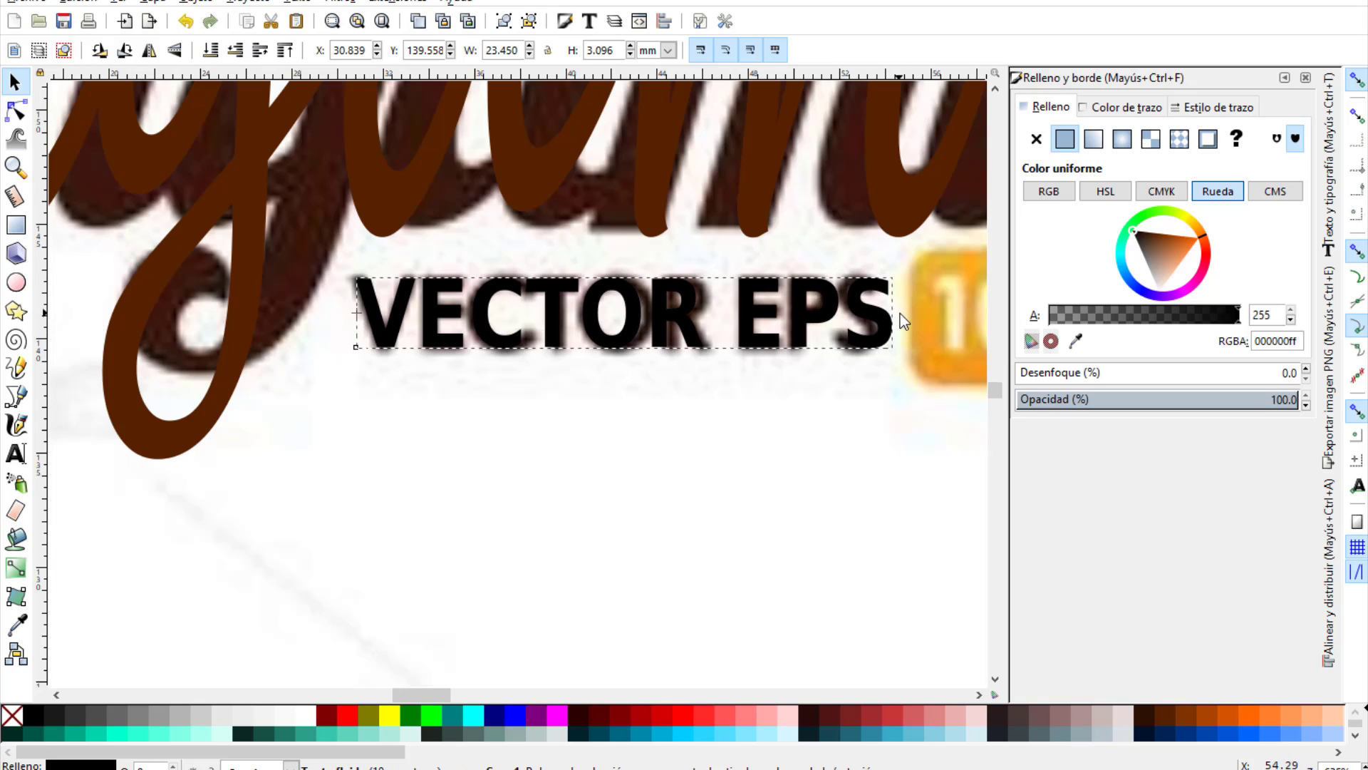
{"action": "left_click_drag", "start_coordinate": [895, 316], "coordinate": [917, 314]}
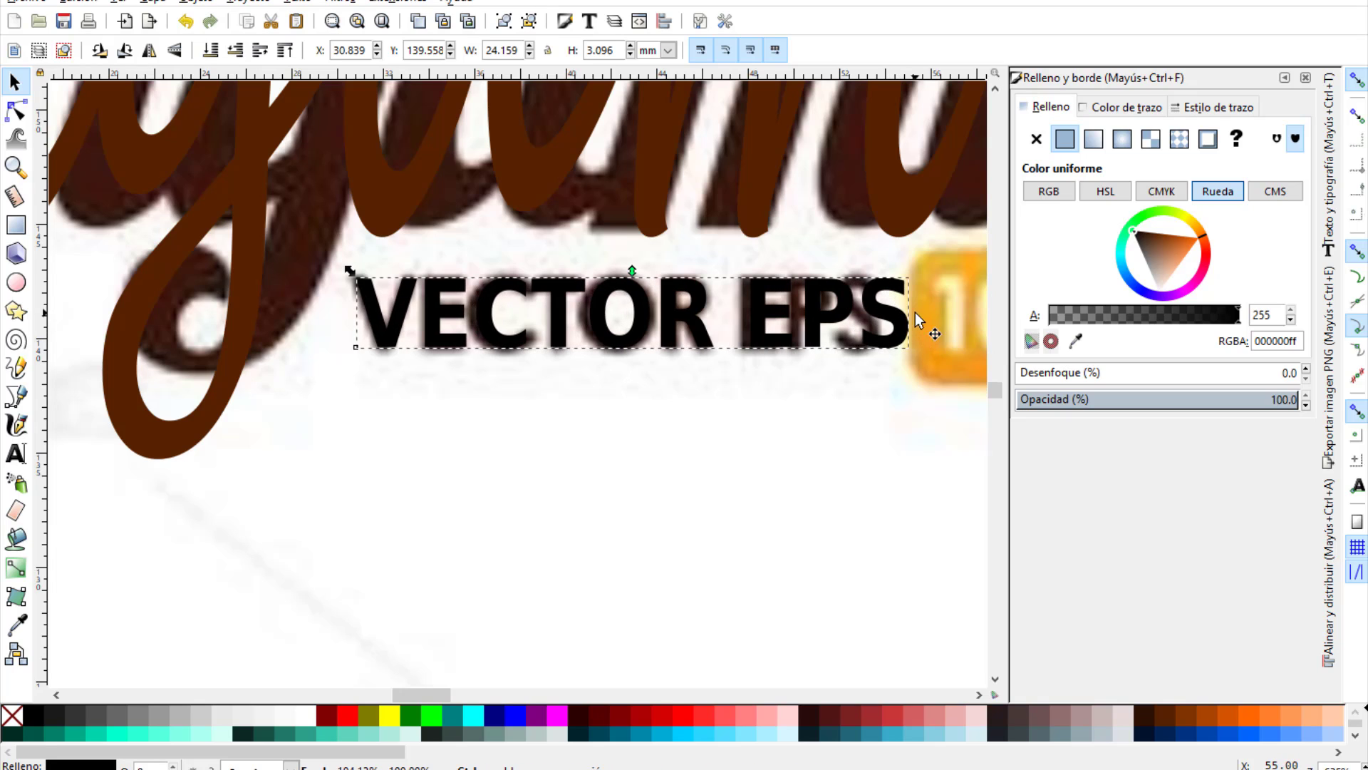
{"action": "left_click", "coordinate": [656, 415]}
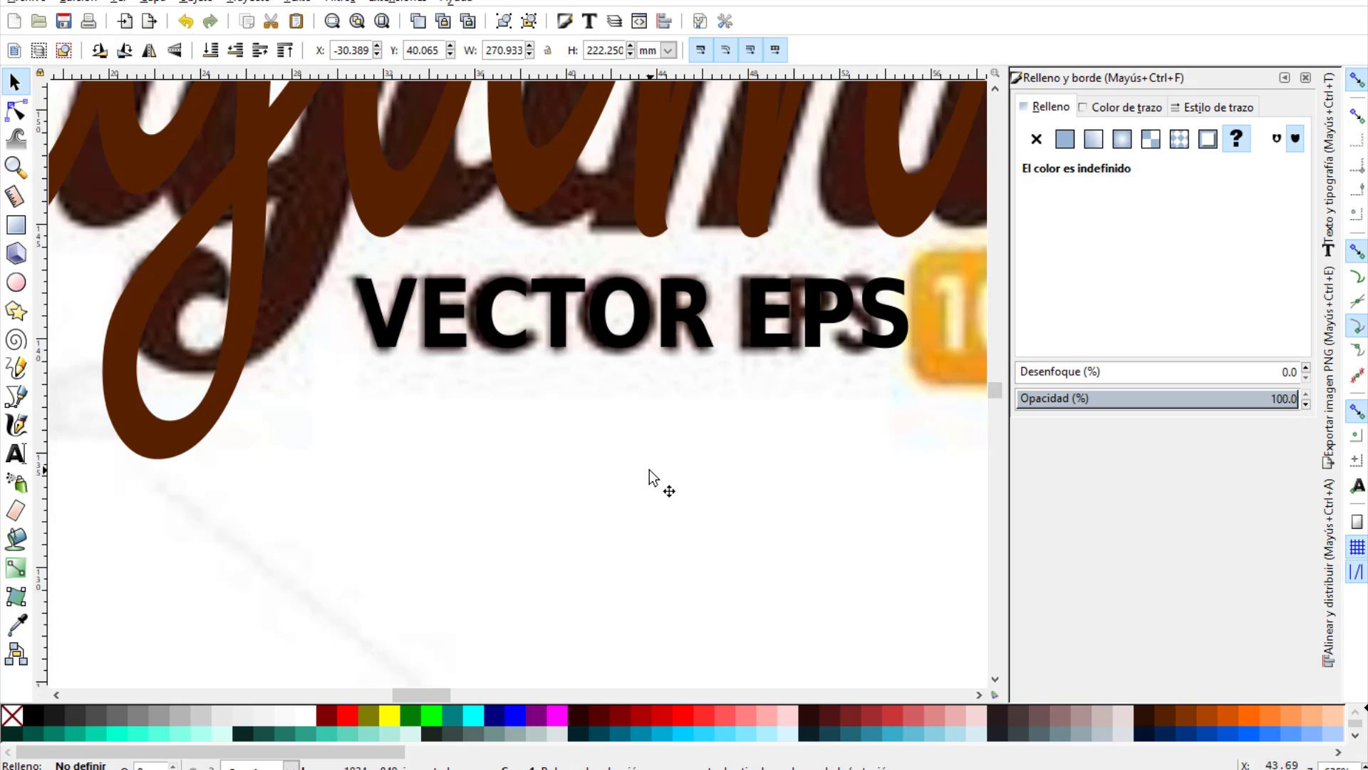
{"action": "left_click_drag", "start_coordinate": [425, 695], "coordinate": [440, 703]}
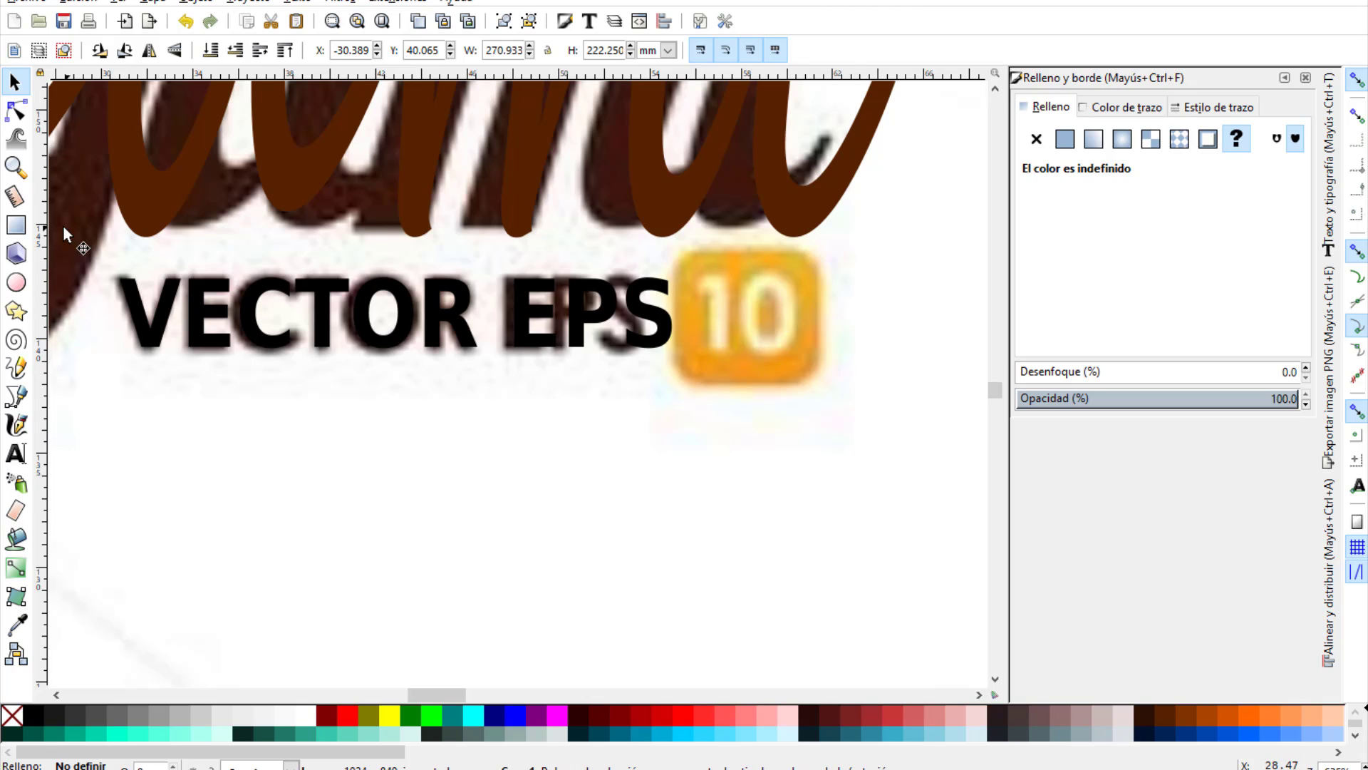
Draw a brown square, round its corners, and place it right of the orange 10 badge.
{"action": "left_click", "coordinate": [16, 226]}
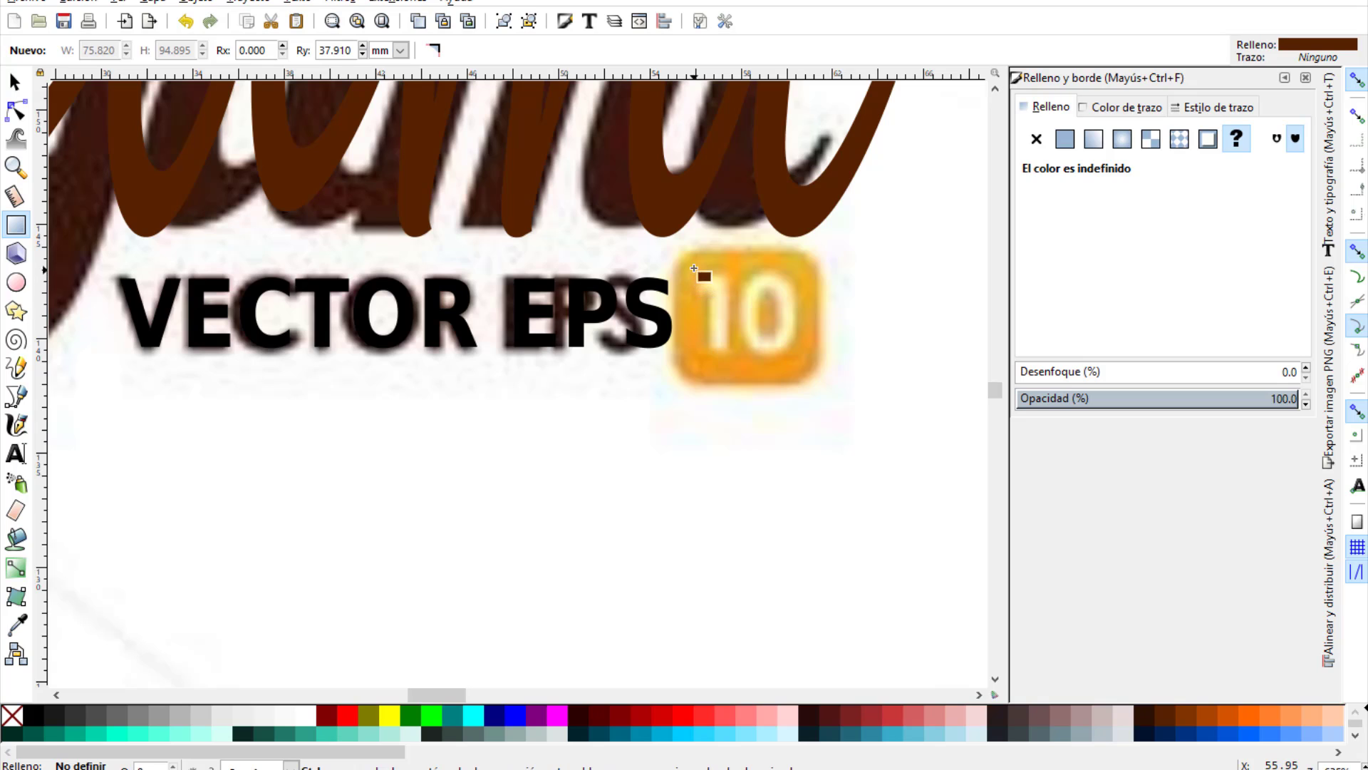
{"action": "left_click_drag", "start_coordinate": [693, 268], "coordinate": [871, 427]}
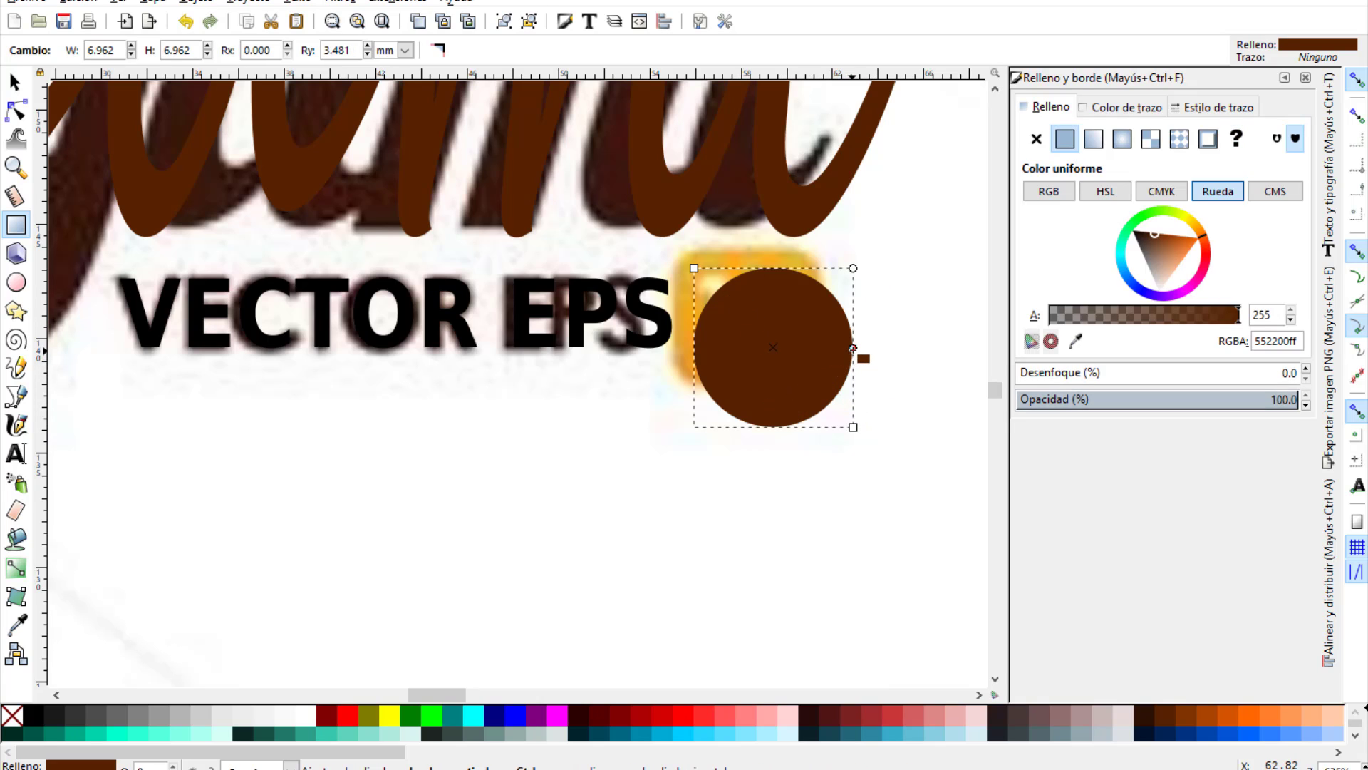
{"action": "mouse_move", "coordinate": [853, 348]}
{"action": "left_mouse_down"}
{"action": "mouse_move", "coordinate": [854, 294]}
{"action": "mouse_move", "coordinate": [853, 349]}
{"action": "mouse_move", "coordinate": [864, 301]}
{"action": "mouse_move", "coordinate": [876, 311]}
{"action": "left_mouse_up"}
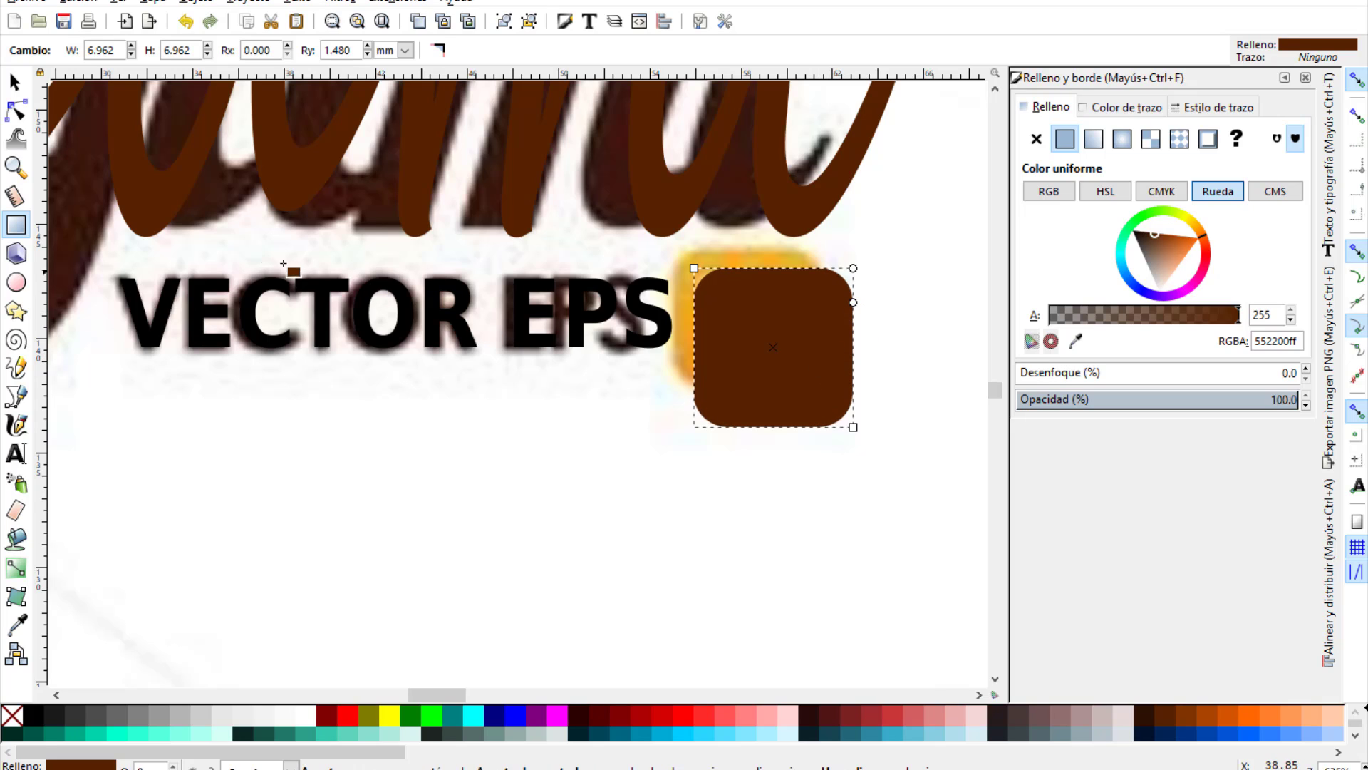
{"action": "left_click", "coordinate": [14, 82]}
{"action": "mouse_move", "coordinate": [763, 346]}
{"action": "left_mouse_down"}
{"action": "mouse_move", "coordinate": [797, 411]}
{"action": "mouse_move", "coordinate": [850, 403]}
{"action": "left_mouse_up"}
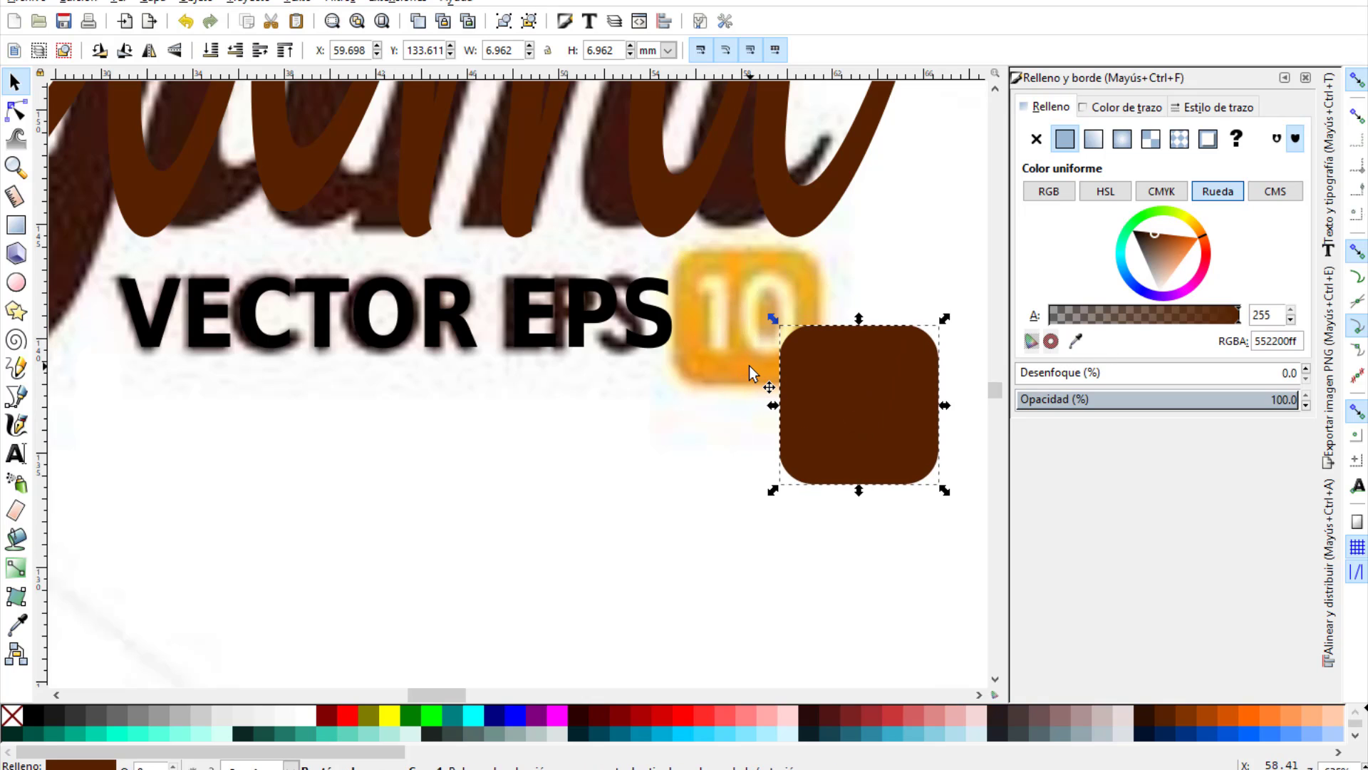
Copy the badge's orange fc981a onto the rounded square with the Dropper.
{"action": "left_click", "coordinate": [16, 625]}
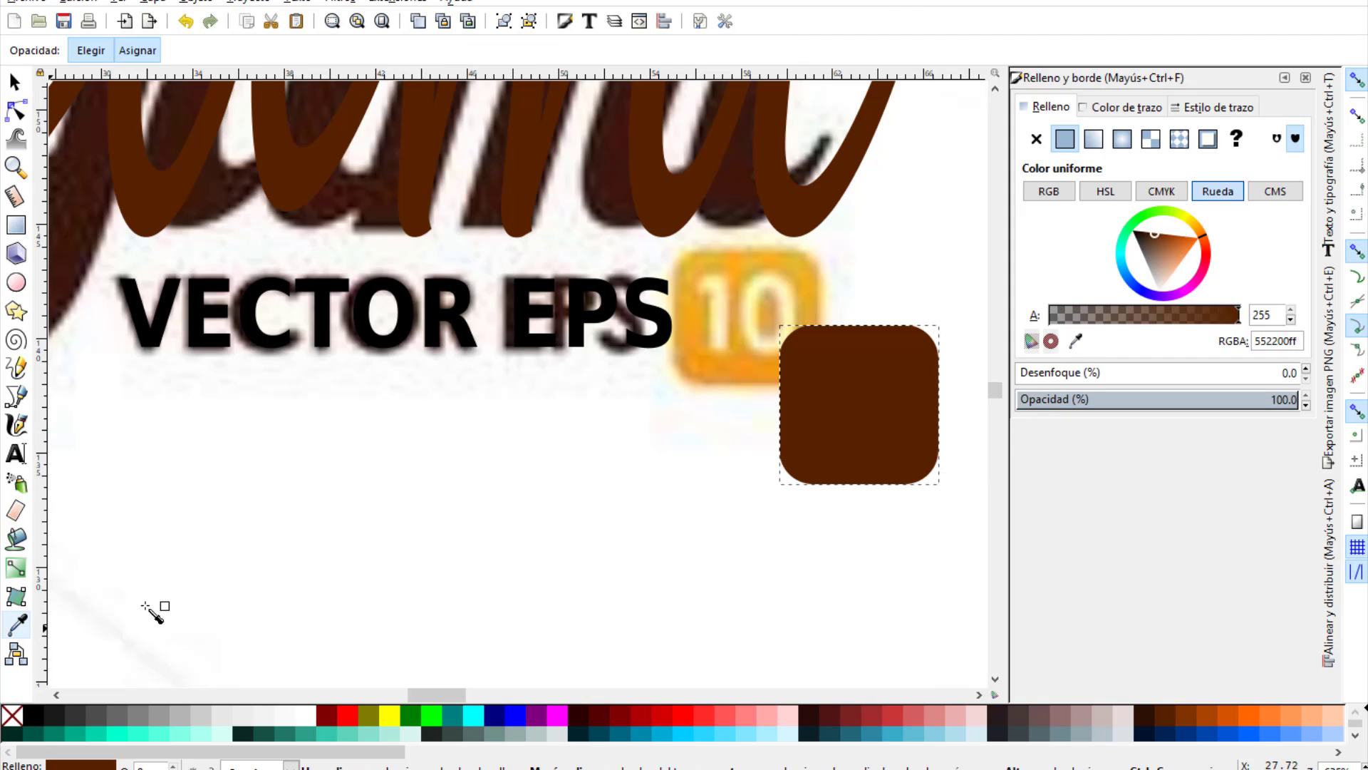
{"action": "left_click", "coordinate": [745, 366]}
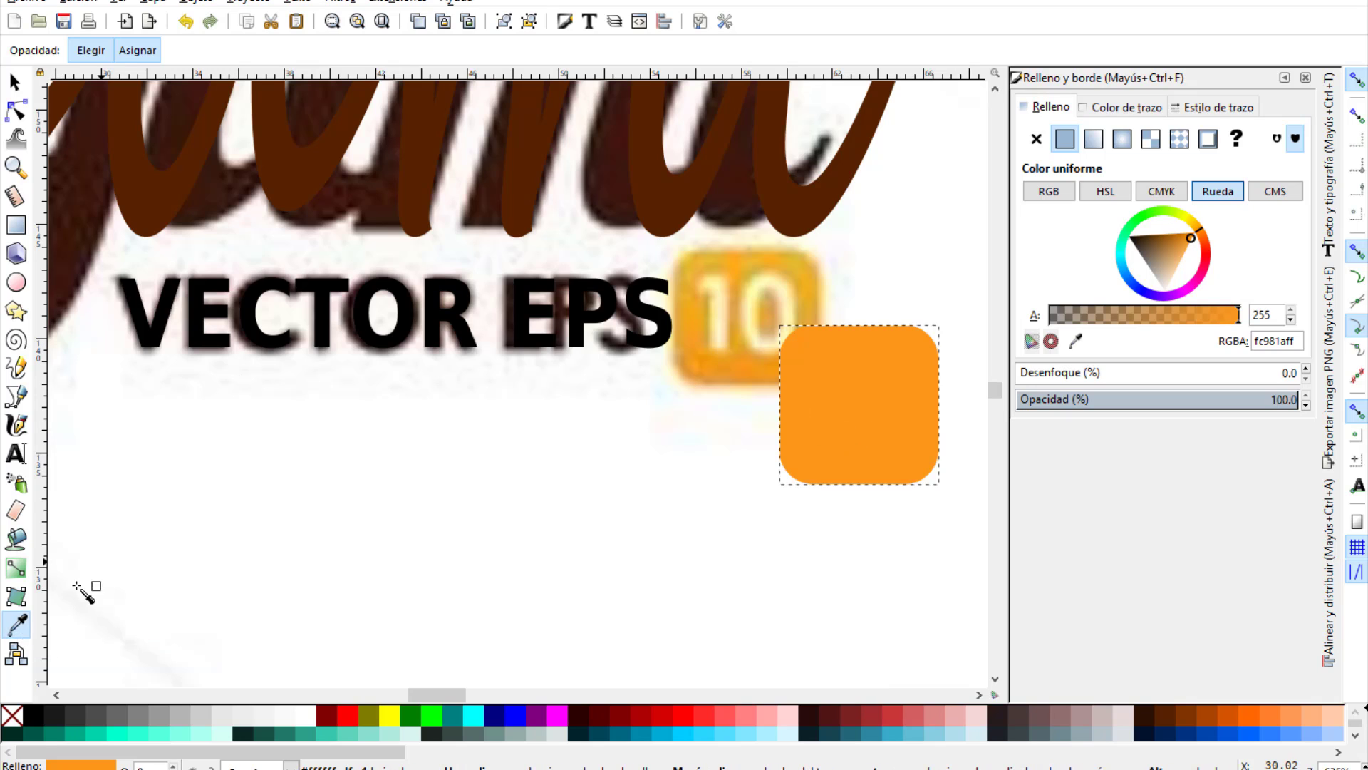
{"action": "key", "text": "s"}
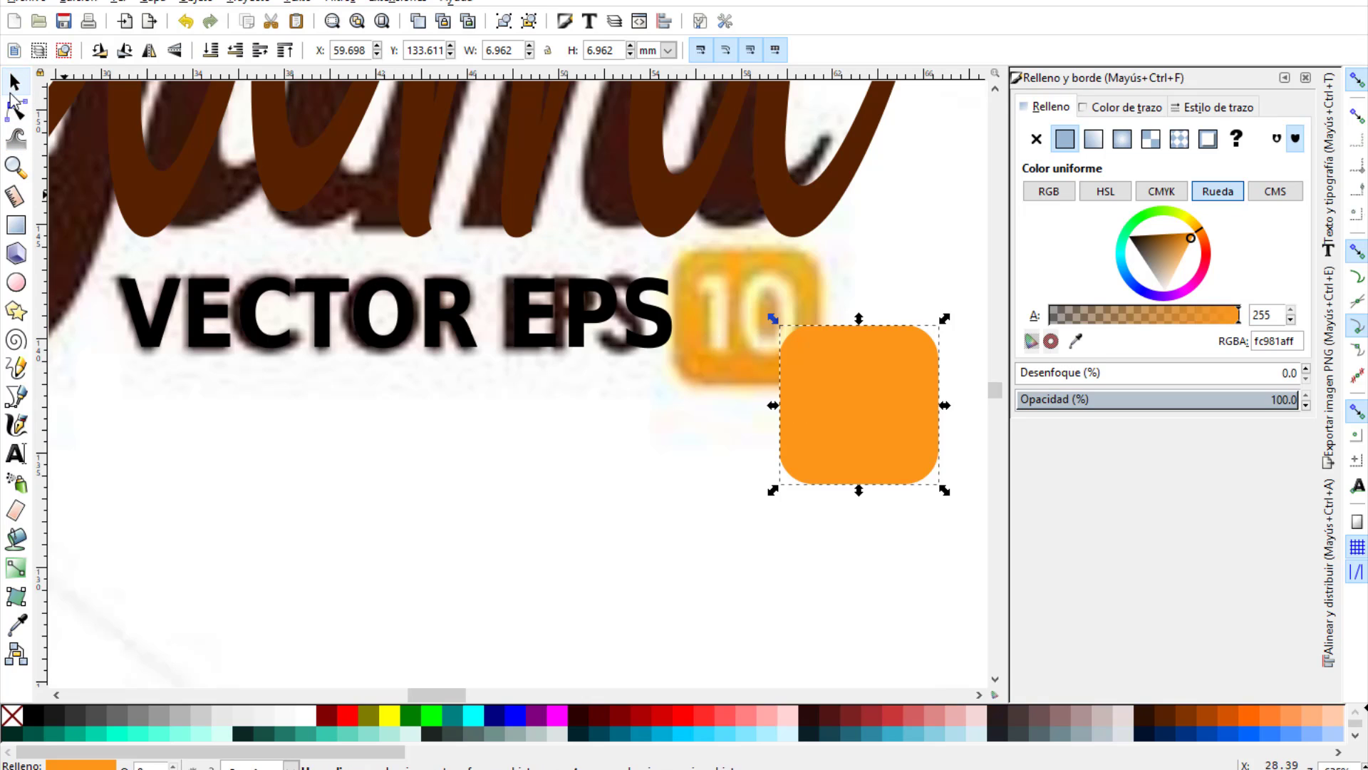
Add a '10' text frame below the VECTOR EPS lettering and shrink it.
{"action": "left_click", "coordinate": [17, 459]}
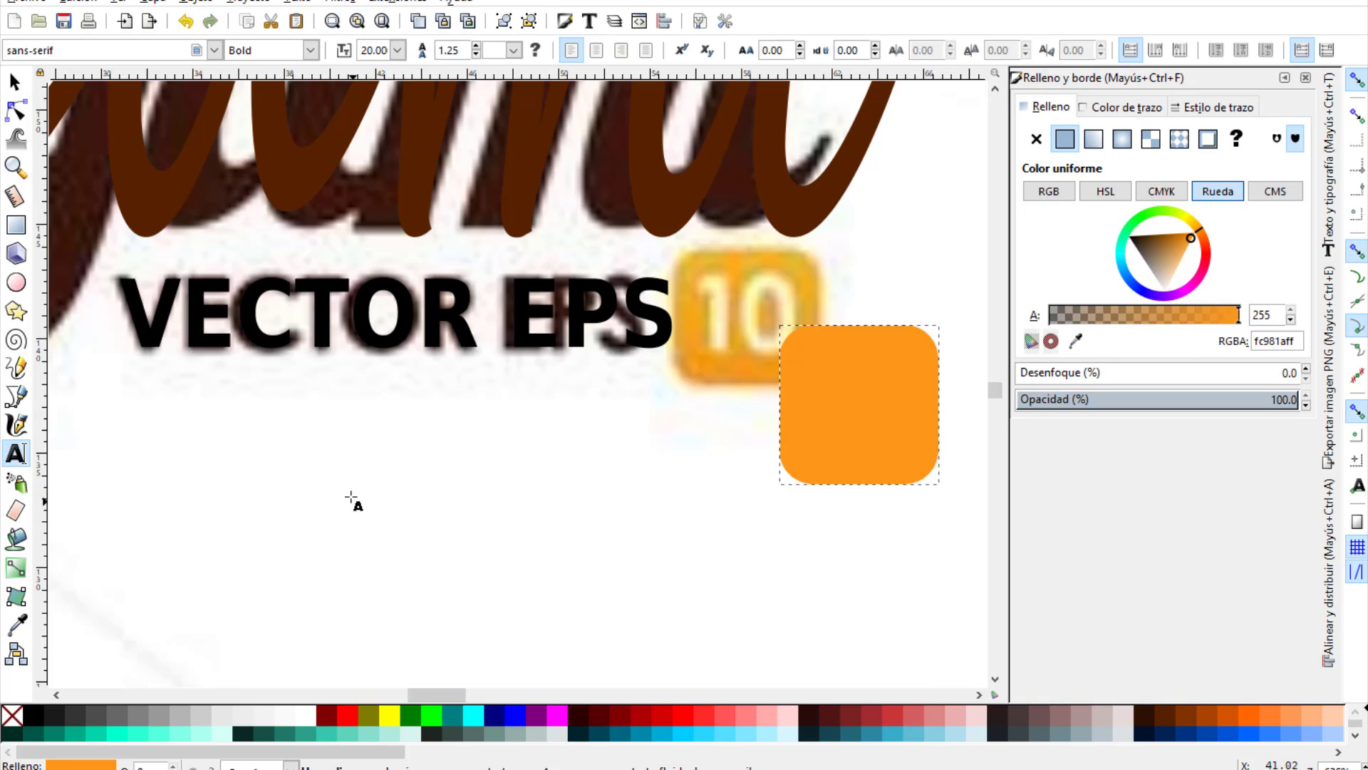
{"action": "left_click_drag", "start_coordinate": [477, 432], "coordinate": [651, 586]}
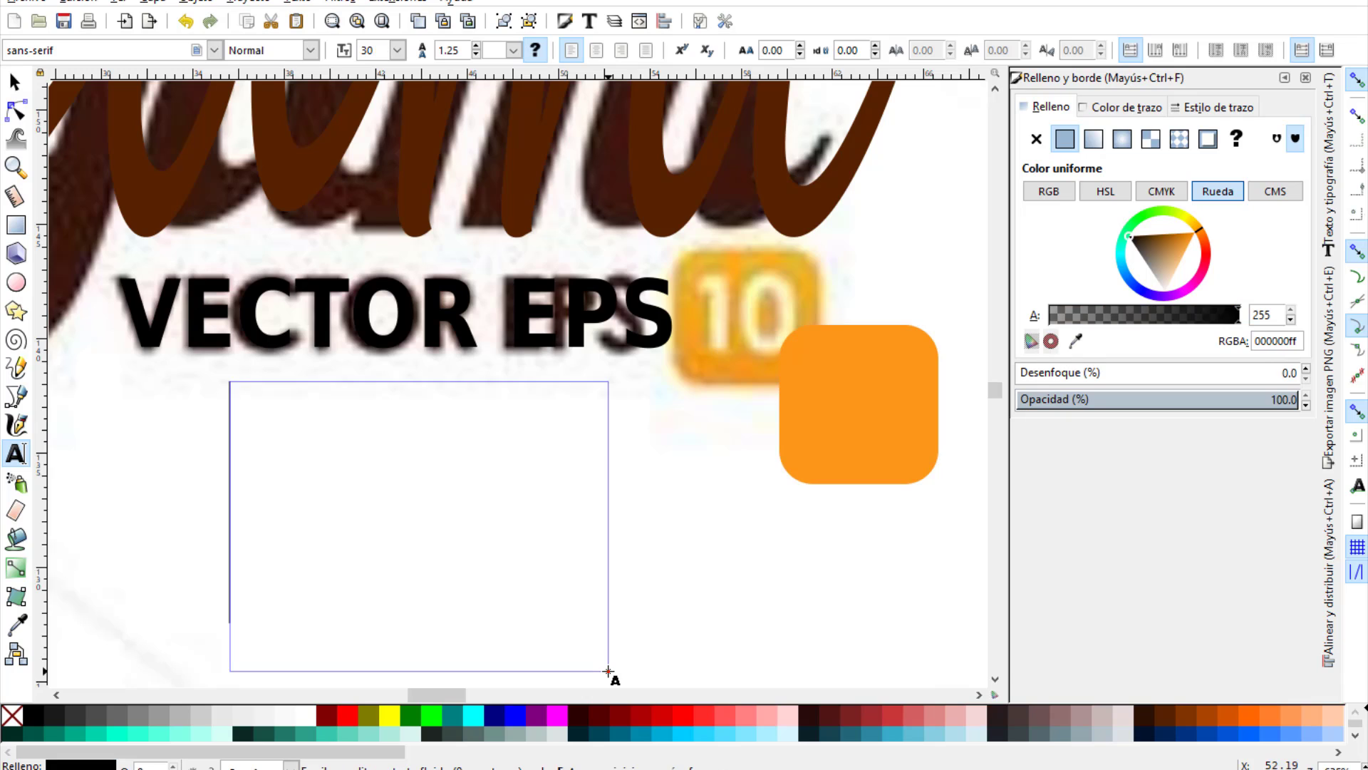
{"action": "type", "text": "10"}
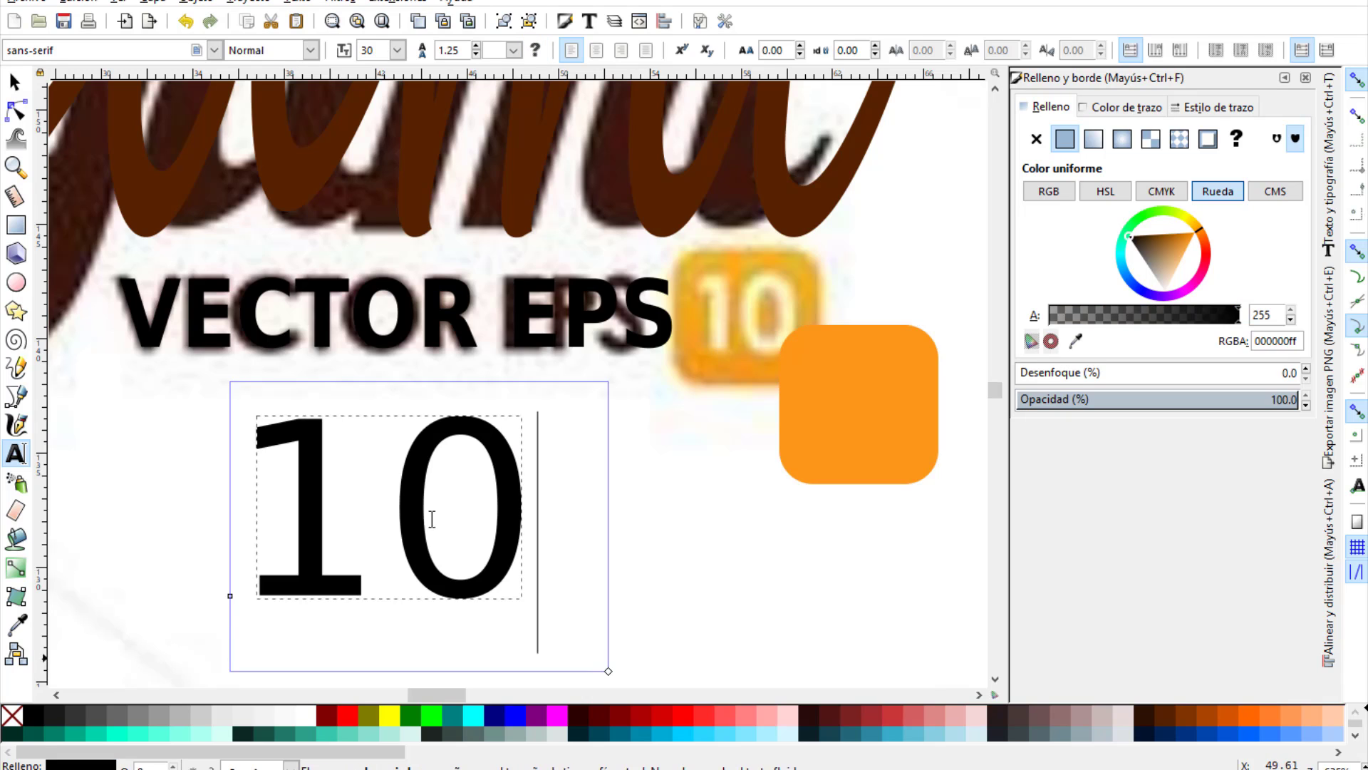
{"action": "left_click", "coordinate": [14, 82]}
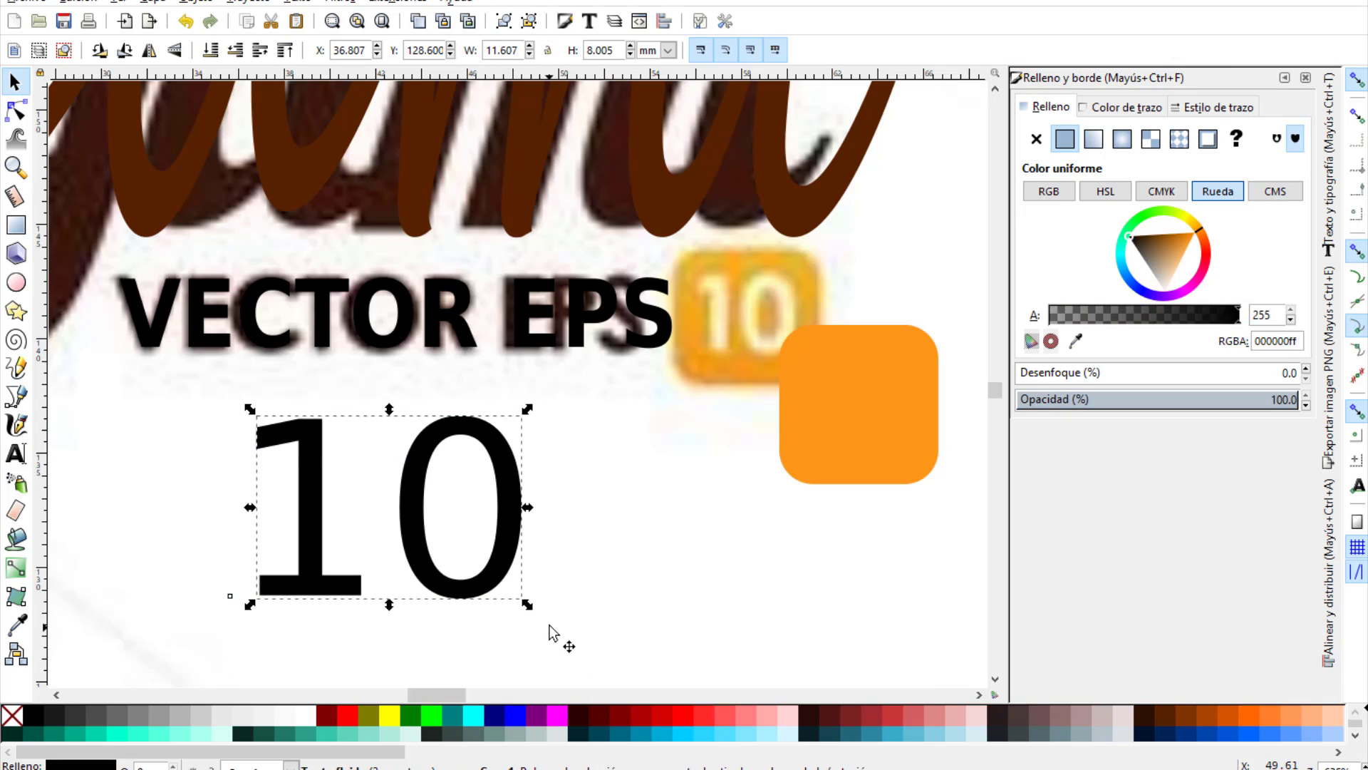
{"action": "mouse_move", "coordinate": [533, 610]}
{"action": "left_mouse_down"}
{"action": "mouse_move", "coordinate": [497, 568]}
{"action": "mouse_move", "coordinate": [565, 602]}
{"action": "mouse_move", "coordinate": [575, 632]}
{"action": "left_mouse_up"}
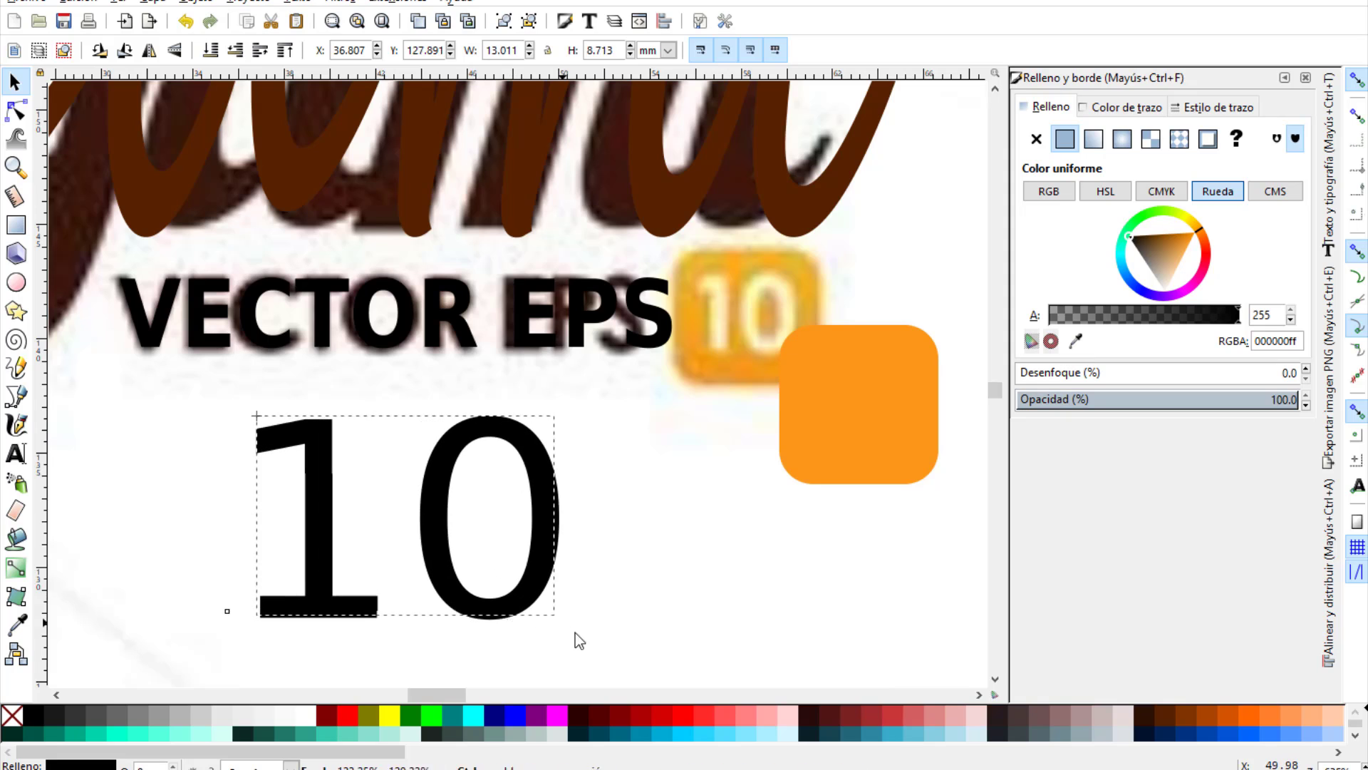
Set the '10' to Arial Bold and scale it down to badge size, about 4.9 × 3.6 mm.
{"action": "left_click", "coordinate": [16, 453]}
{"action": "left_click_drag", "start_coordinate": [309, 520], "coordinate": [506, 534]}
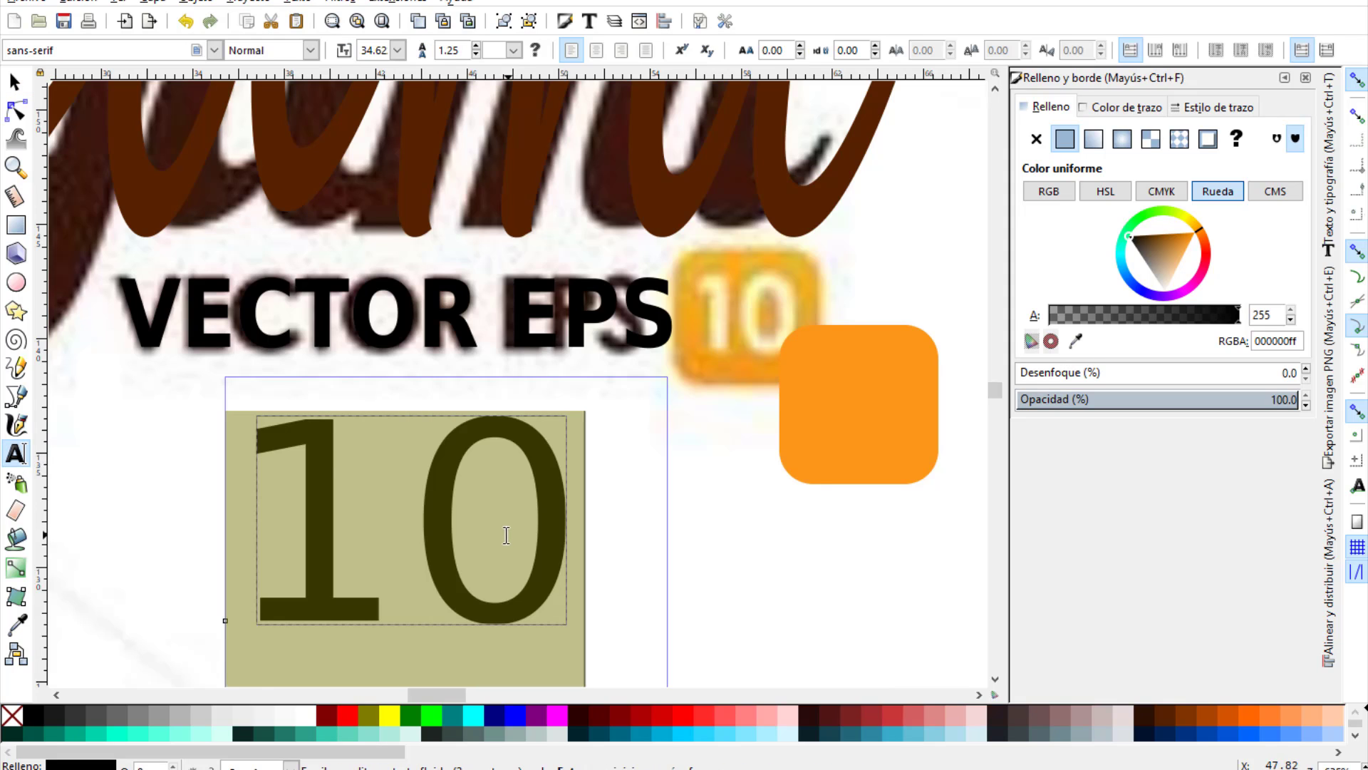
{"action": "left_click", "coordinate": [214, 50]}
{"action": "scroll", "coordinate": [87, 357], "scroll_direction": "up", "scroll_amount": 5}
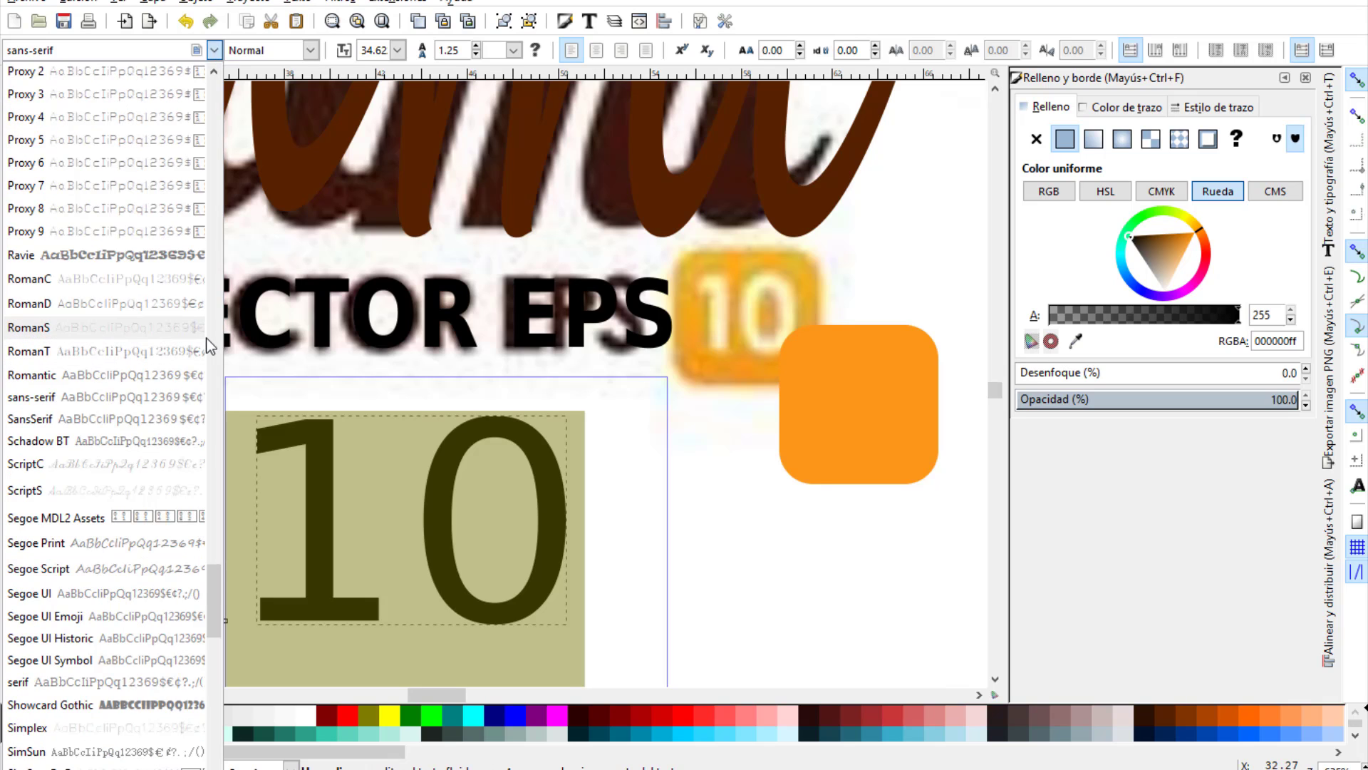
{"action": "left_click_drag", "start_coordinate": [212, 594], "coordinate": [221, 100]}
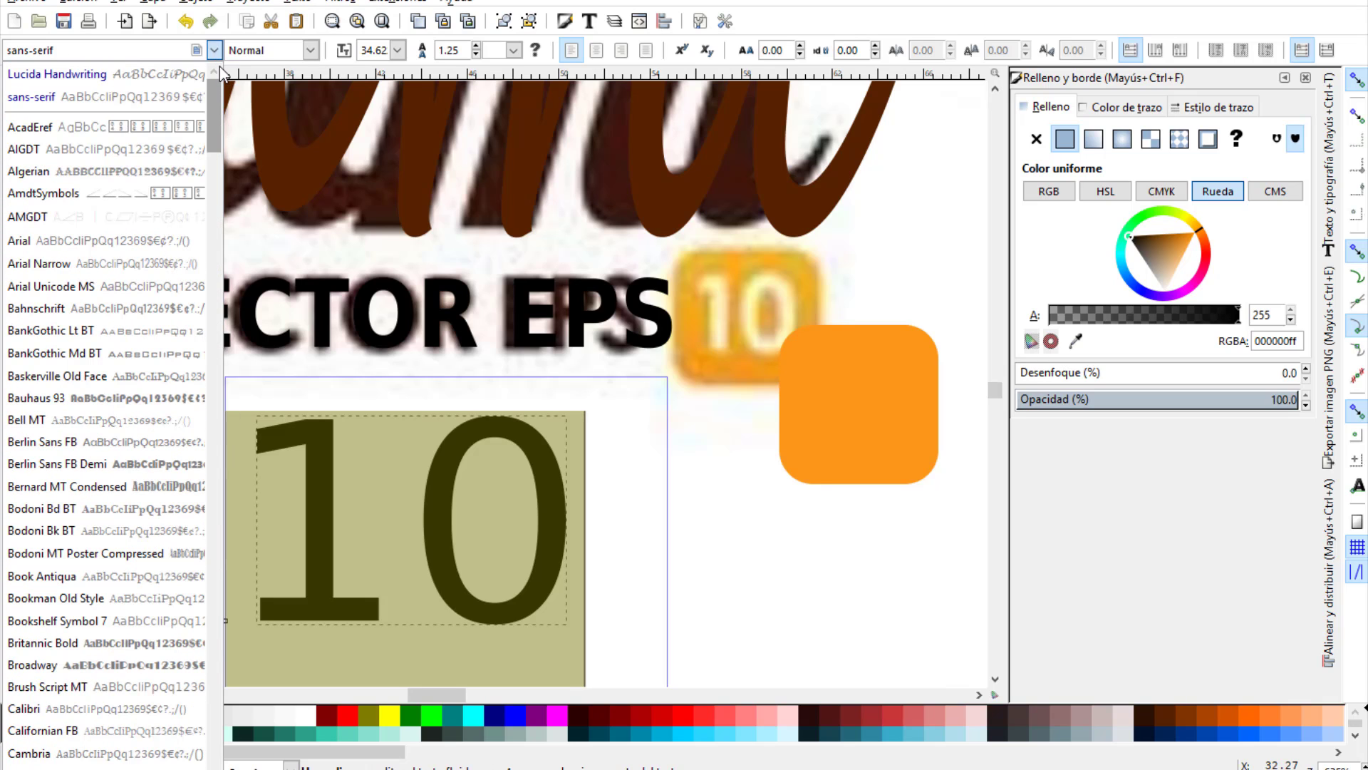
{"action": "left_click", "coordinate": [57, 240]}
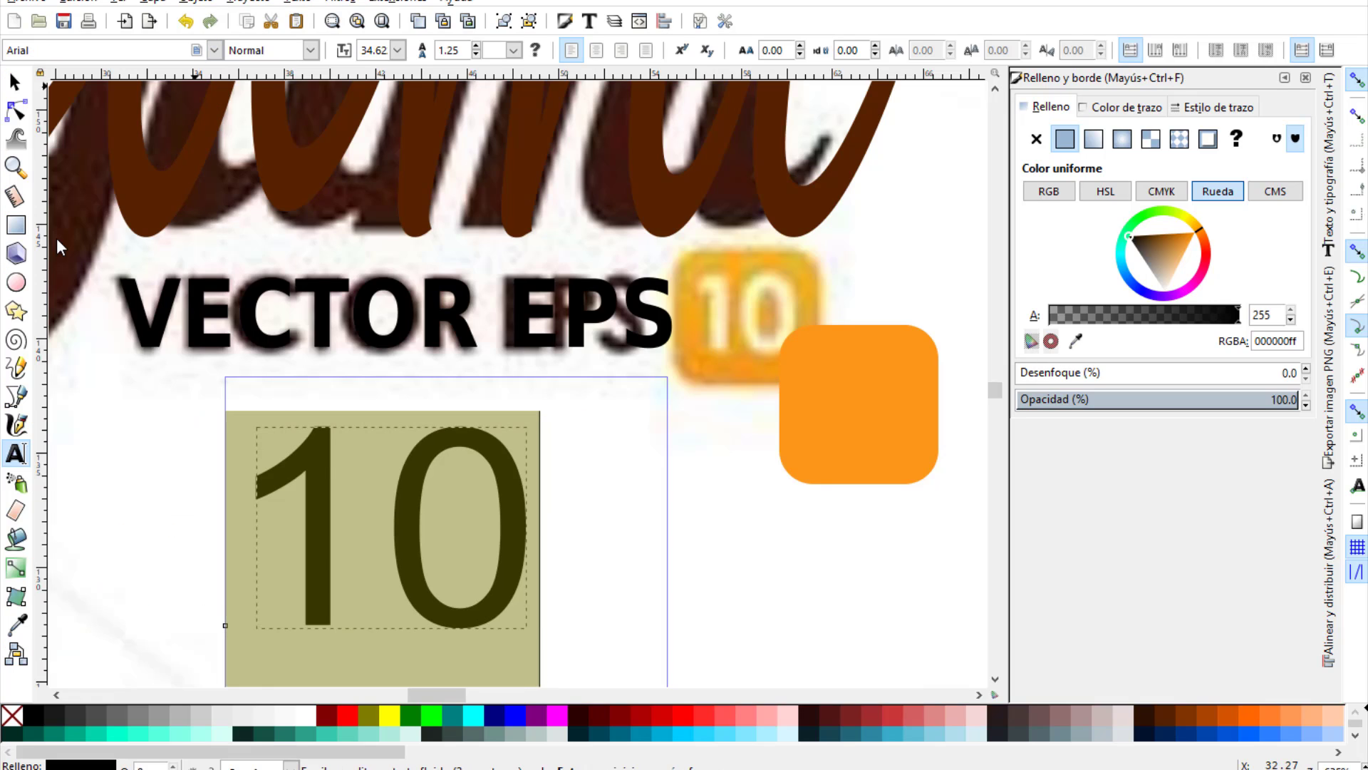
{"action": "left_click", "coordinate": [311, 51]}
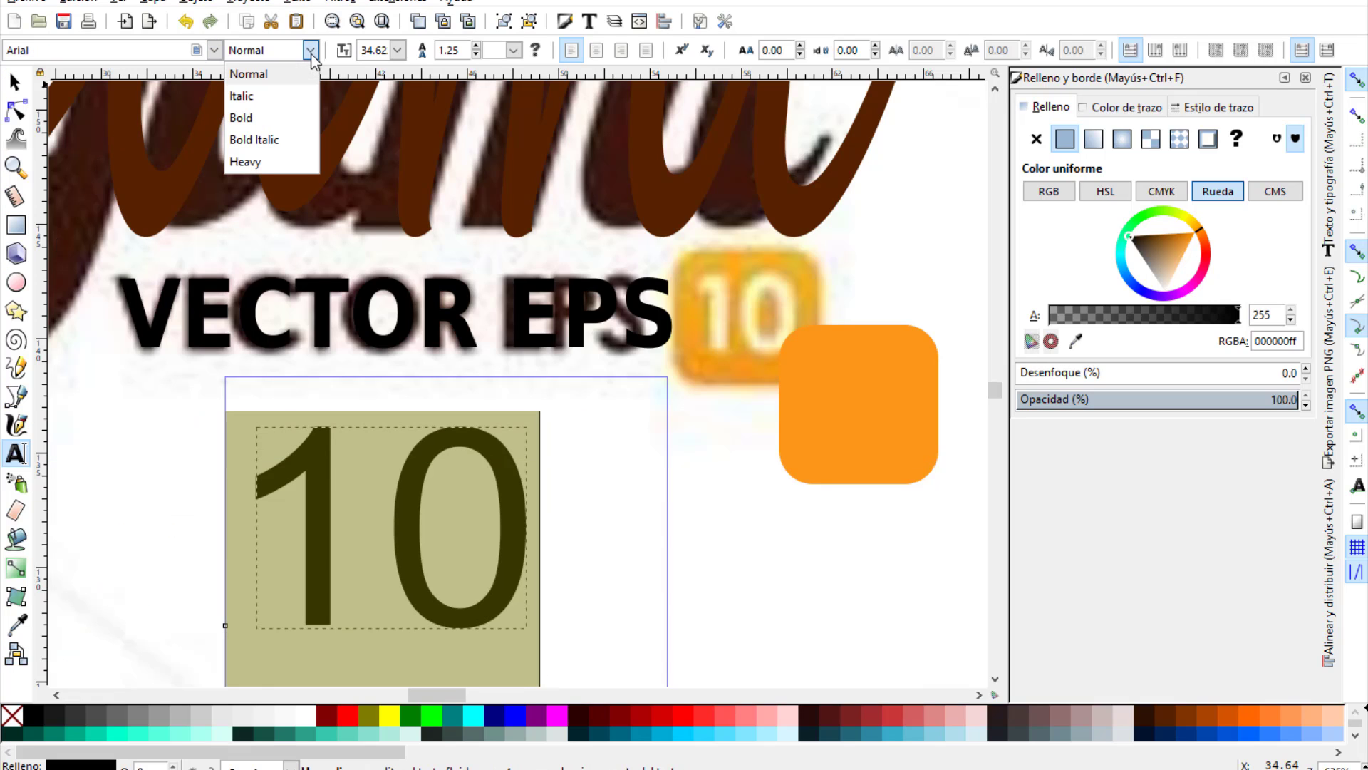
{"action": "left_click", "coordinate": [260, 120]}
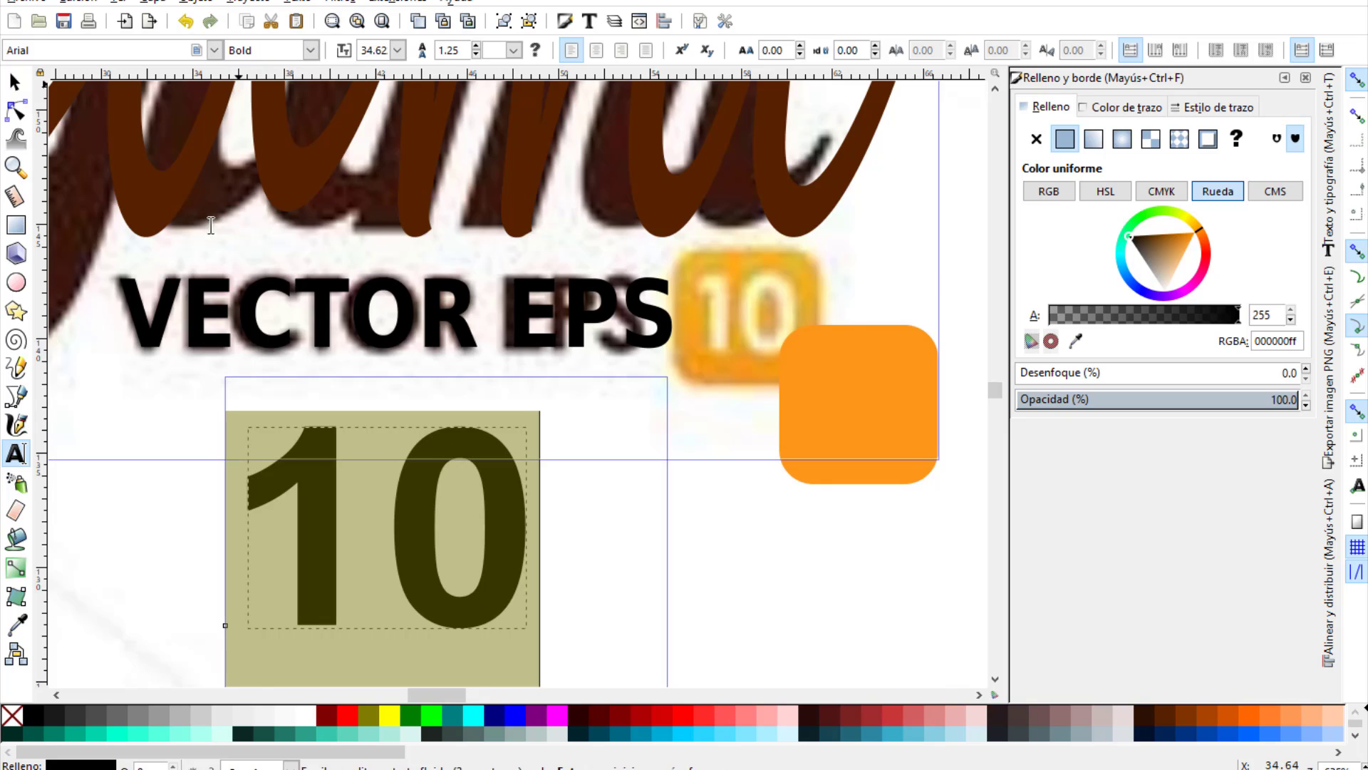
{"action": "left_click", "coordinate": [20, 92]}
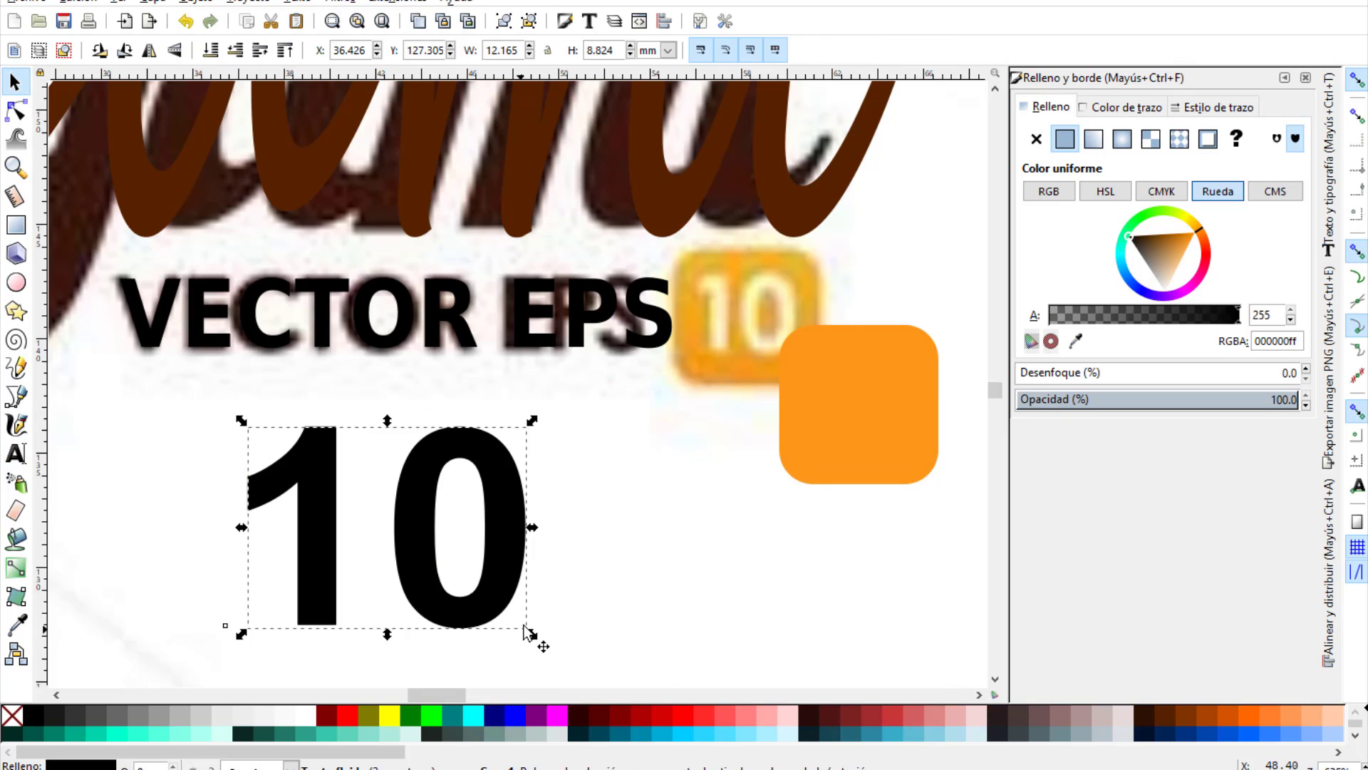
{"action": "left_click_drag", "start_coordinate": [528, 632], "coordinate": [429, 574]}
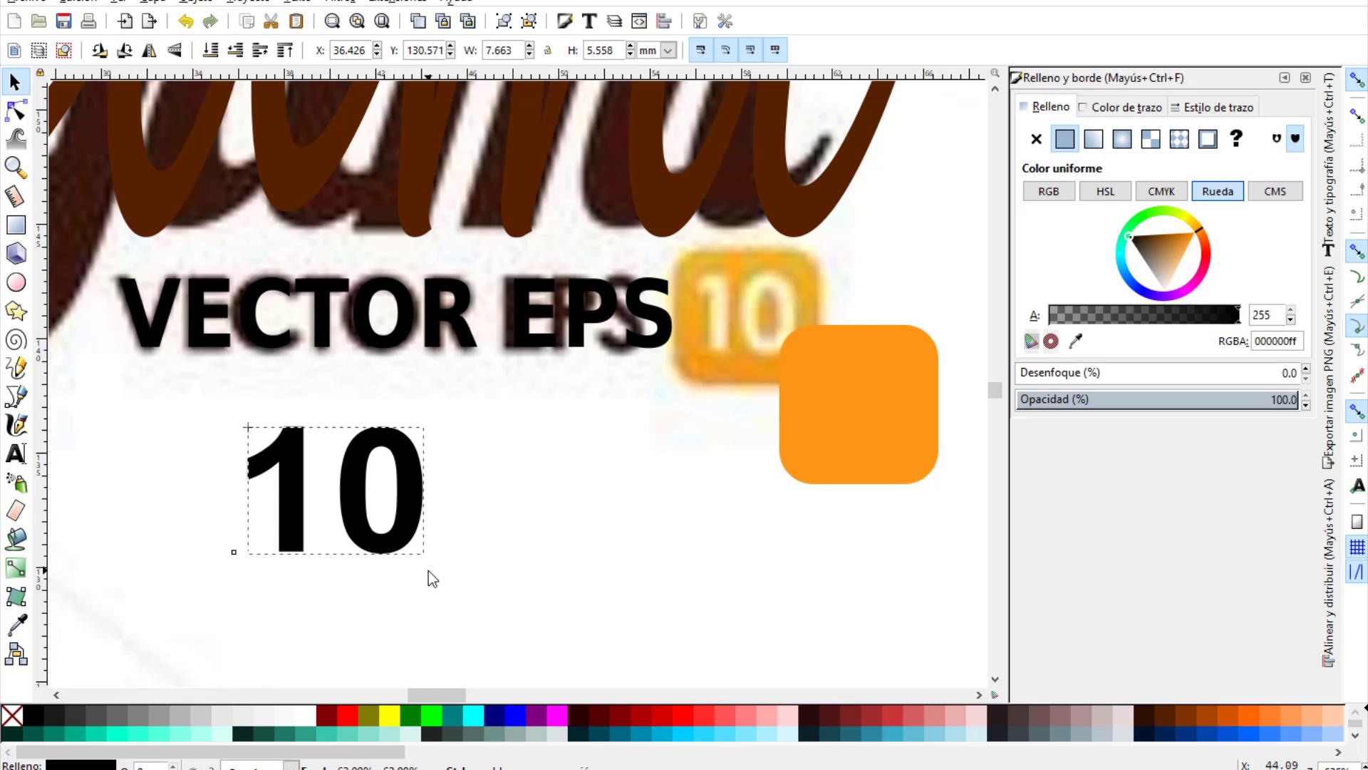
{"action": "mouse_move", "coordinate": [435, 516]}
{"action": "left_mouse_down"}
{"action": "mouse_move", "coordinate": [588, 502]}
{"action": "mouse_move", "coordinate": [457, 513]}
{"action": "left_mouse_up"}
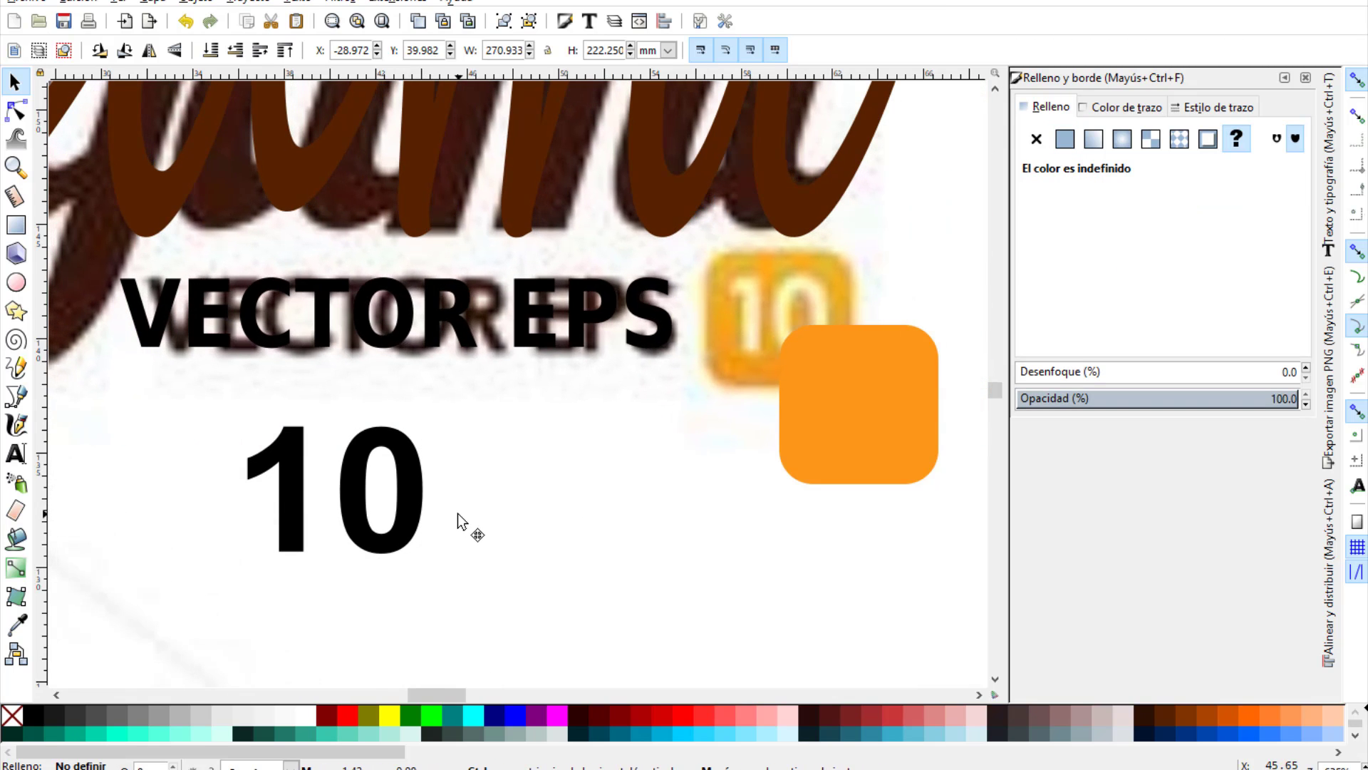
{"action": "left_click", "coordinate": [420, 540]}
Place the '10' on the orange rounded square, make it white, and select both together.
{"action": "mouse_move", "coordinate": [403, 536]}
{"action": "left_mouse_down"}
{"action": "mouse_move", "coordinate": [853, 548]}
{"action": "mouse_move", "coordinate": [799, 510]}
{"action": "mouse_move", "coordinate": [912, 412]}
{"action": "left_mouse_up"}
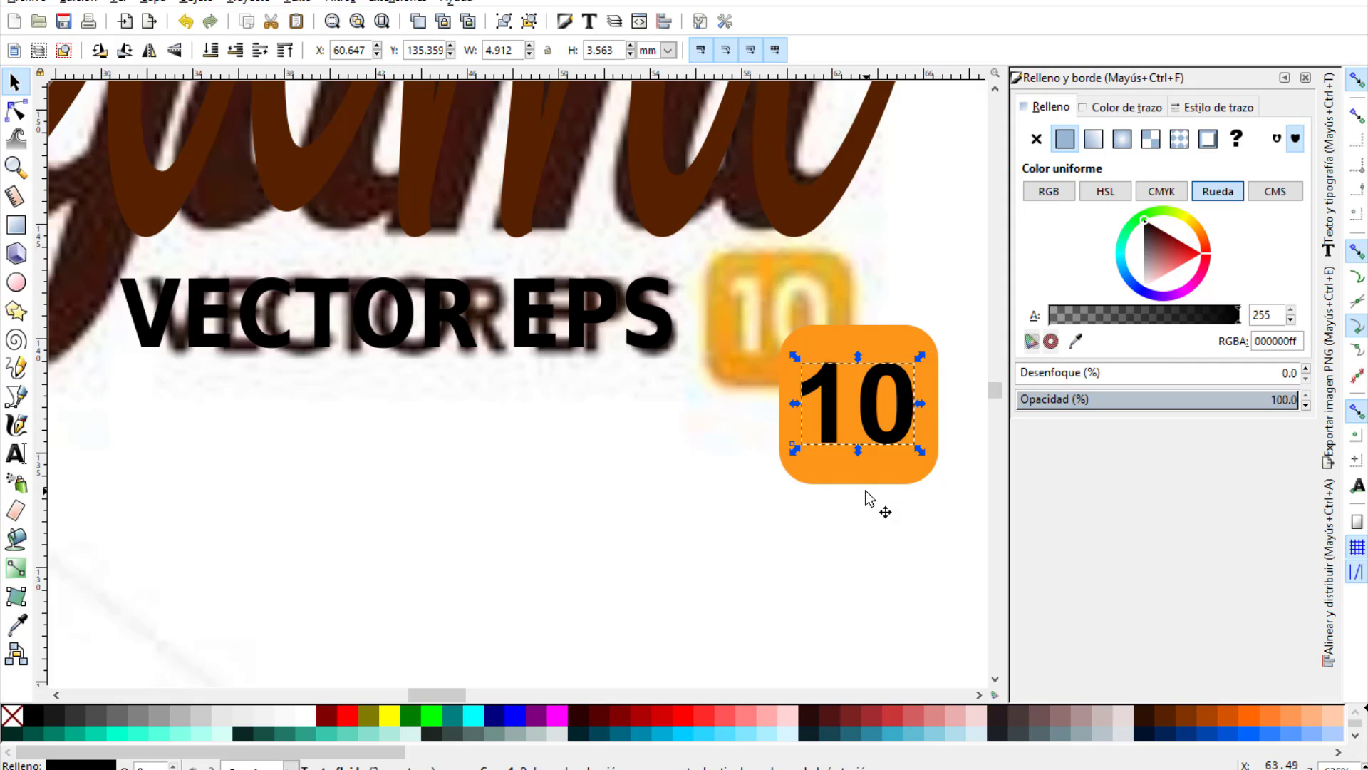
{"action": "left_click", "coordinate": [310, 715]}
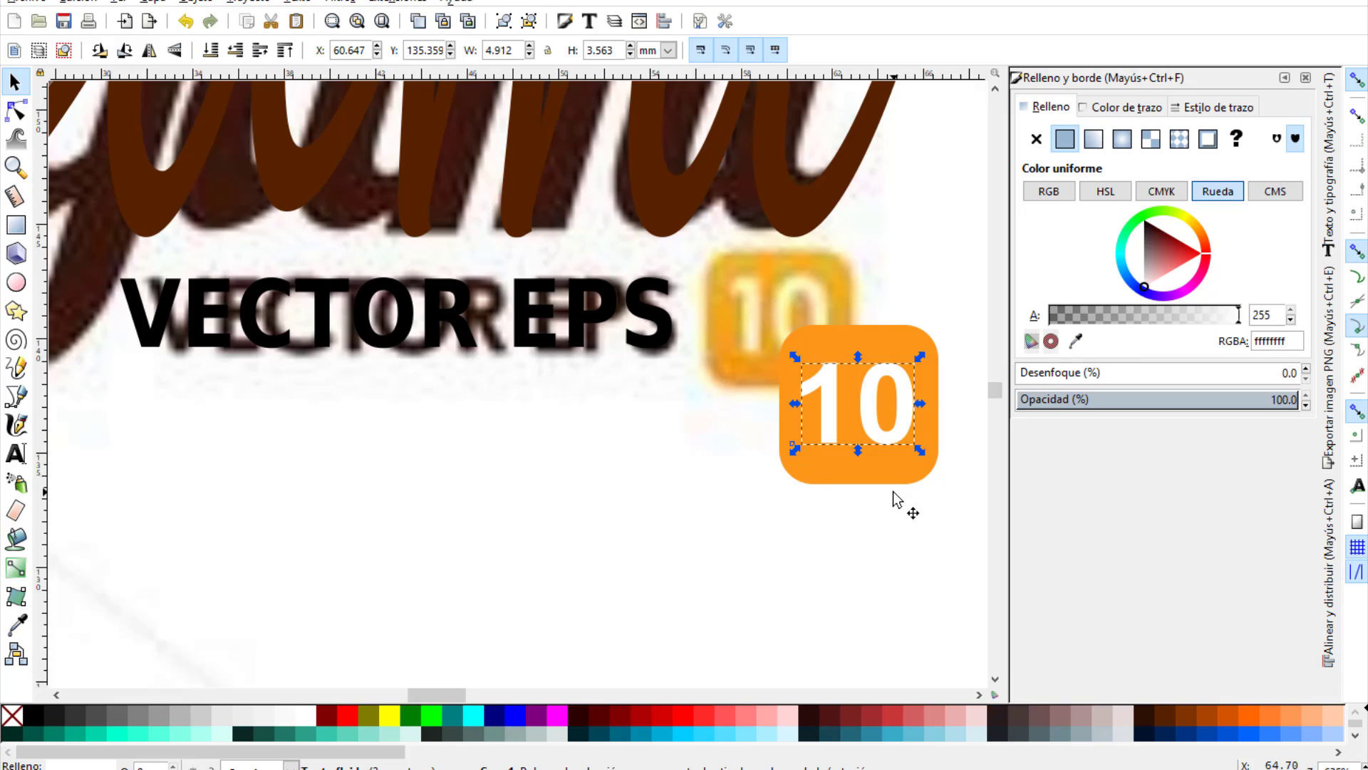
{"action": "left_click", "coordinate": [762, 538]}
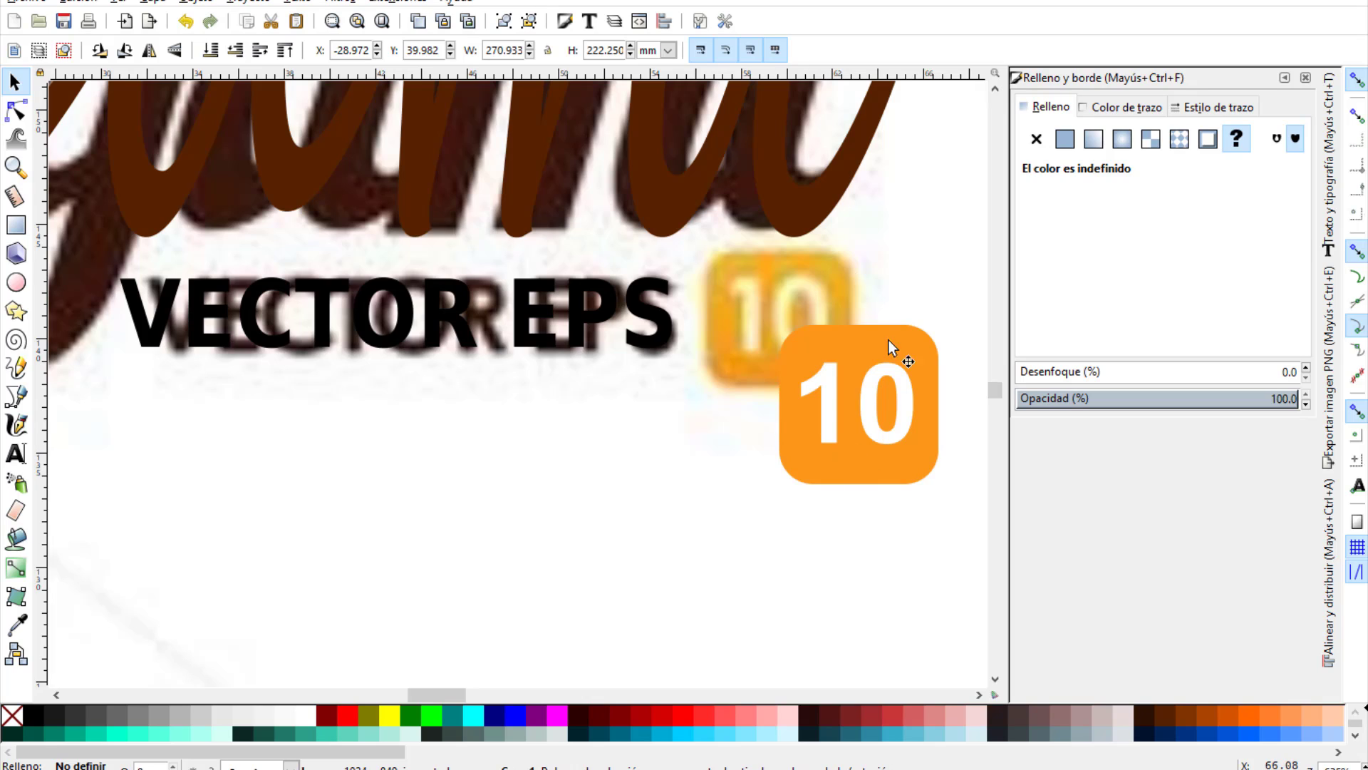
{"action": "left_click", "coordinate": [832, 394]}
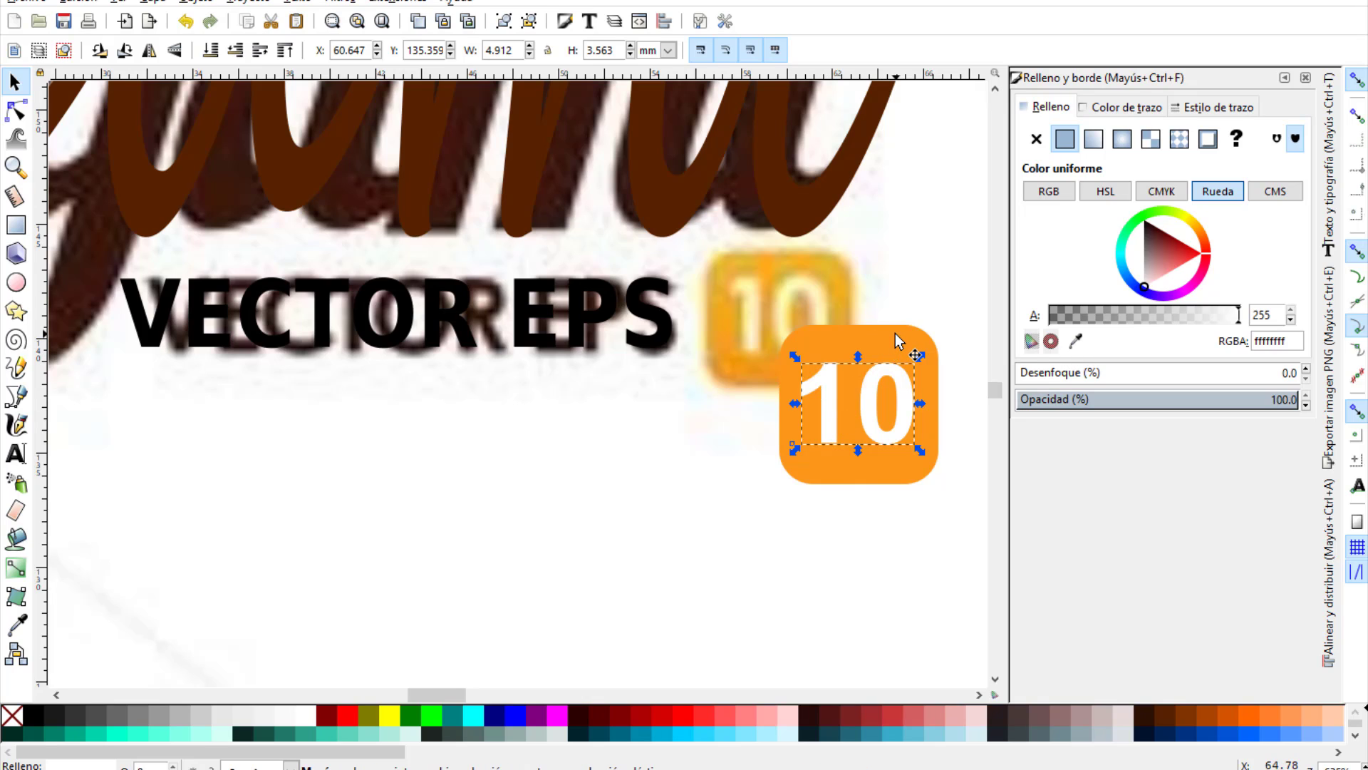
{"action": "left_click", "coordinate": [895, 332]}
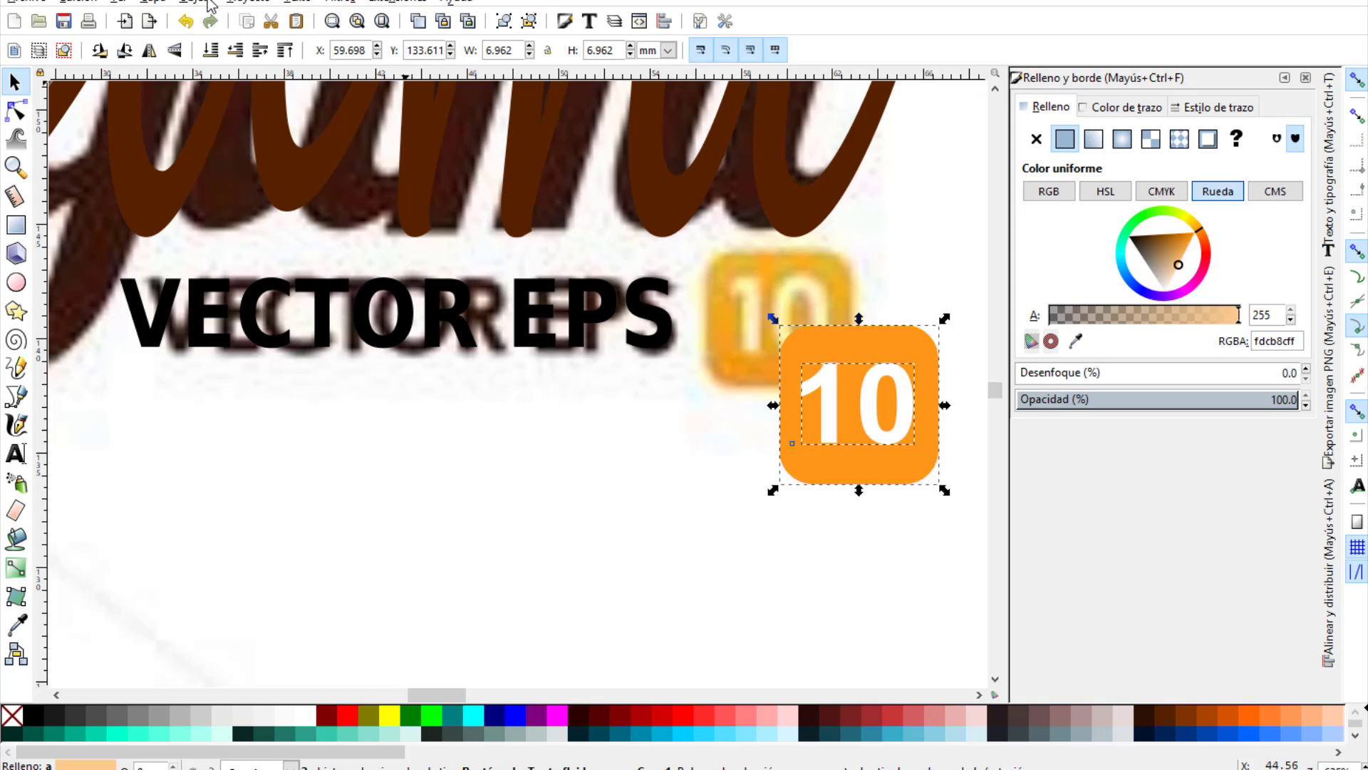
Group the white 10 and orange square, then move the badge beside VECTOR EPS.
{"action": "left_click", "coordinate": [193, 2]}
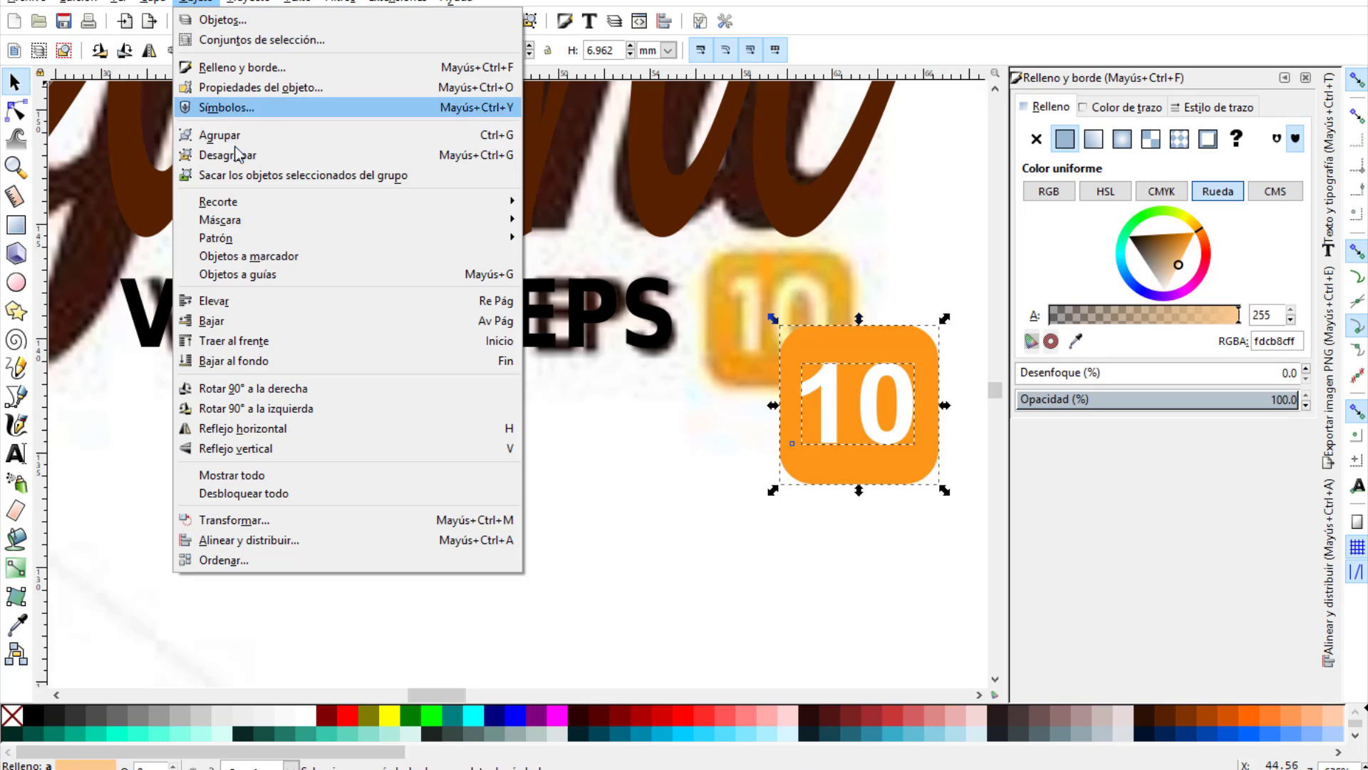
{"action": "left_click", "coordinate": [273, 142]}
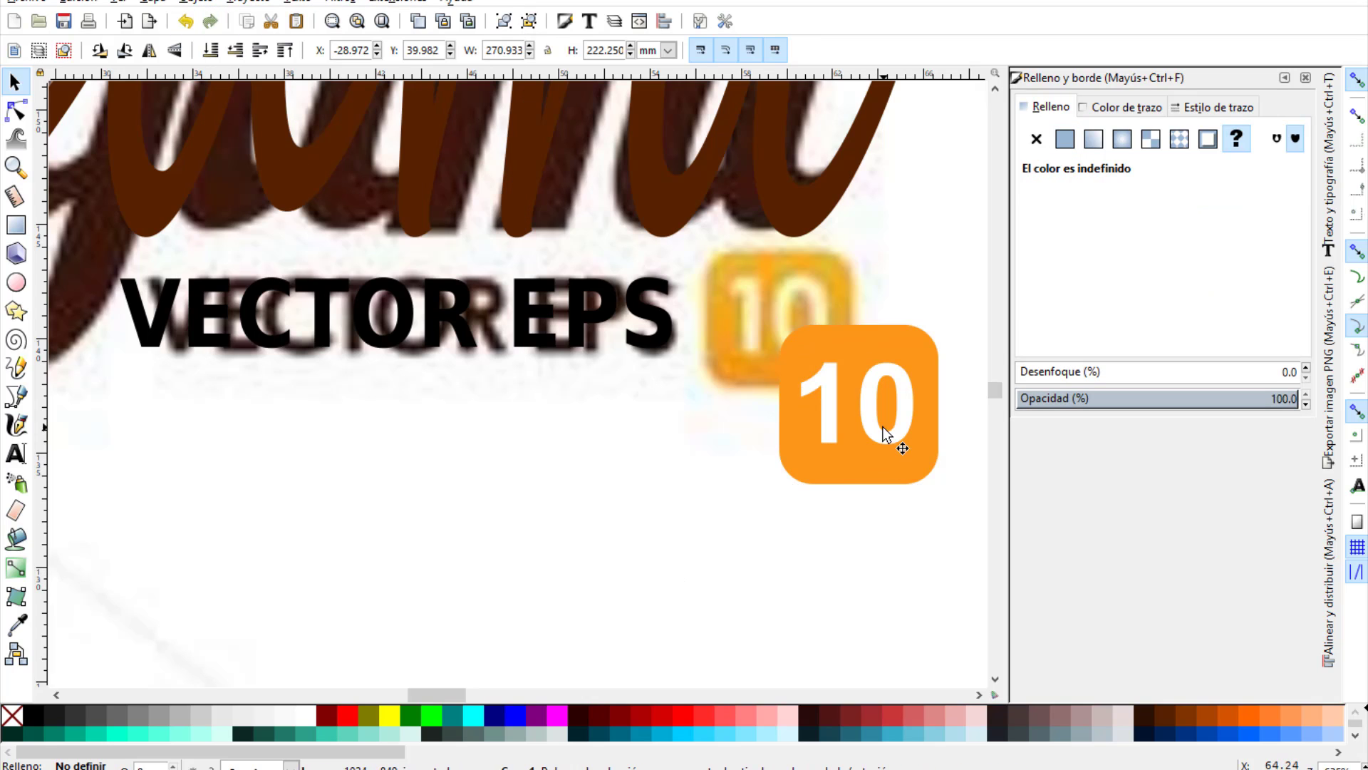
{"action": "mouse_move", "coordinate": [877, 434]}
{"action": "left_mouse_down"}
{"action": "mouse_move", "coordinate": [781, 485]}
{"action": "mouse_move", "coordinate": [787, 401]}
{"action": "mouse_move", "coordinate": [809, 405]}
{"action": "left_mouse_up"}
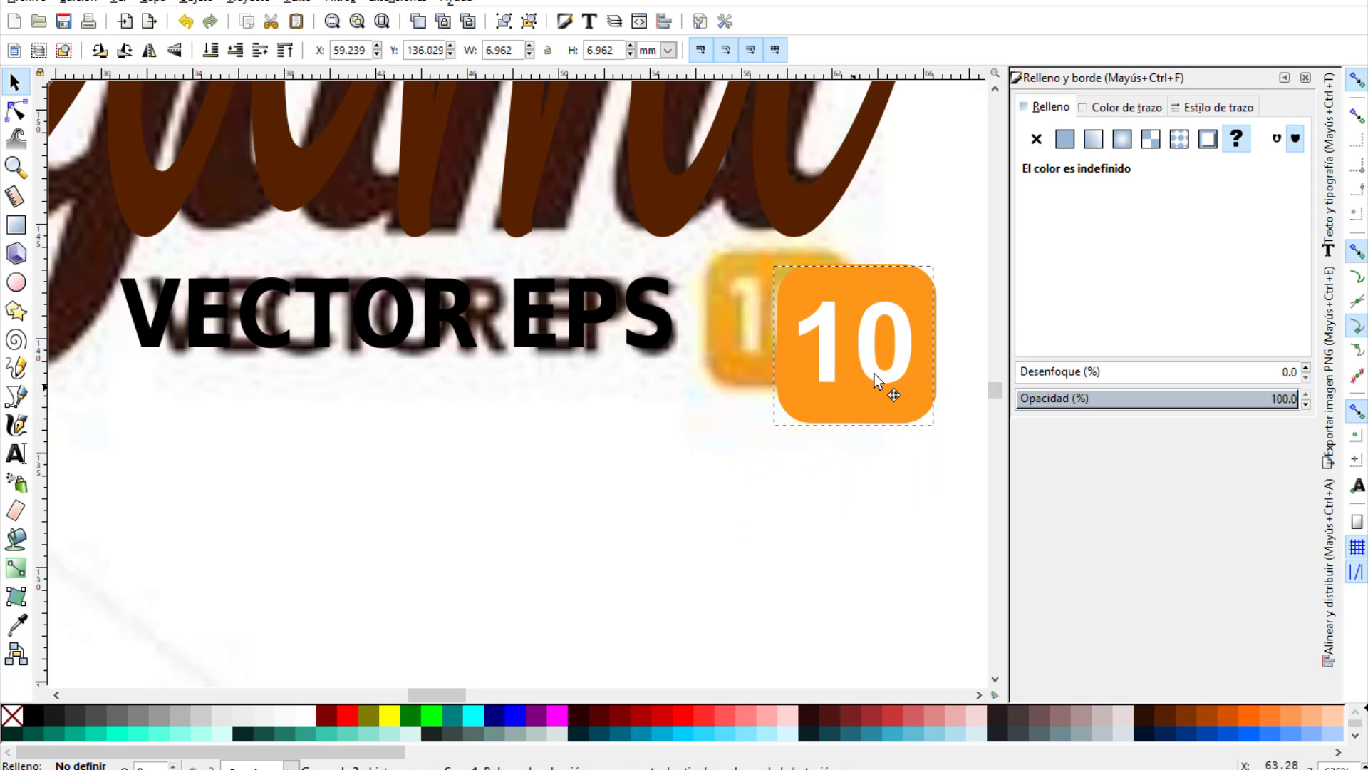
{"action": "left_click_drag", "start_coordinate": [809, 405], "coordinate": [881, 363]}
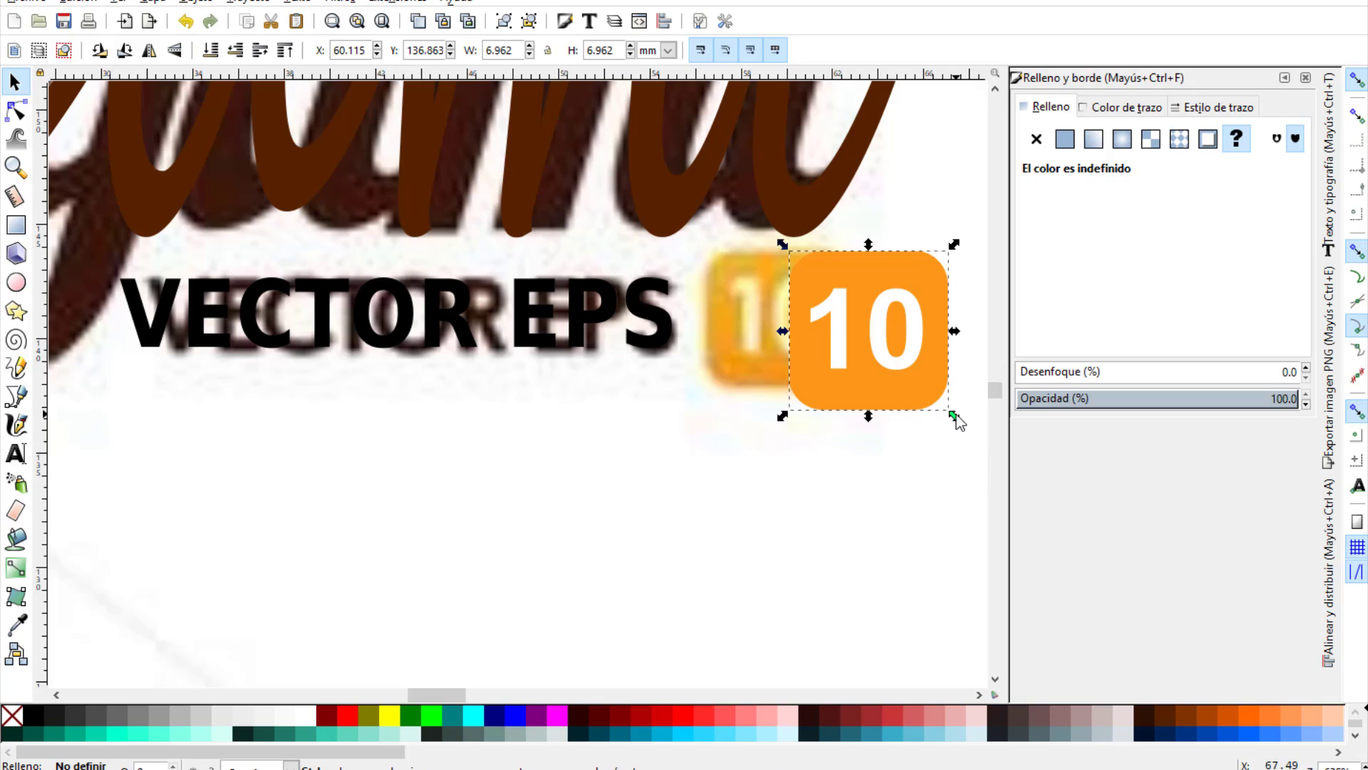
Resize the 10 badge to match the reference badge exactly.
{"action": "left_click_drag", "start_coordinate": [954, 416], "coordinate": [934, 397]}
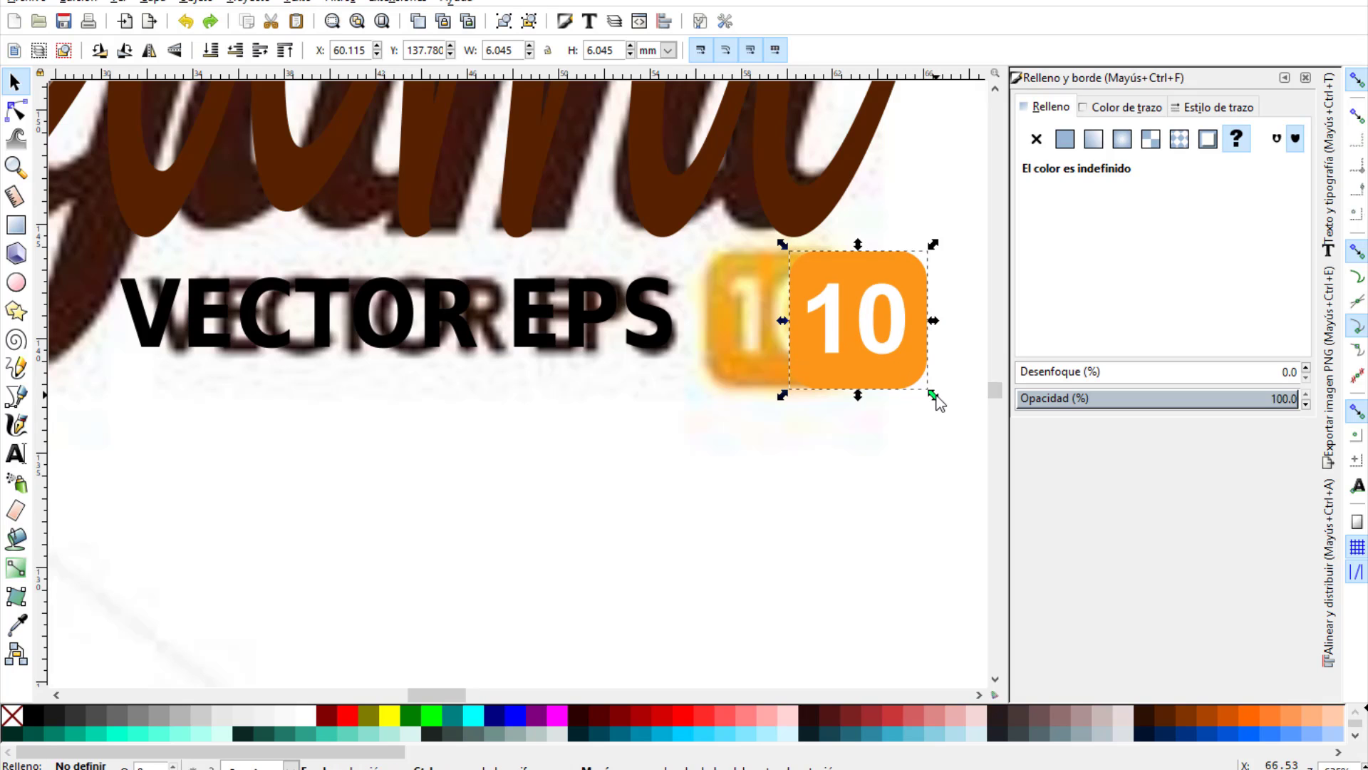
{"action": "left_click_drag", "start_coordinate": [936, 398], "coordinate": [936, 388]}
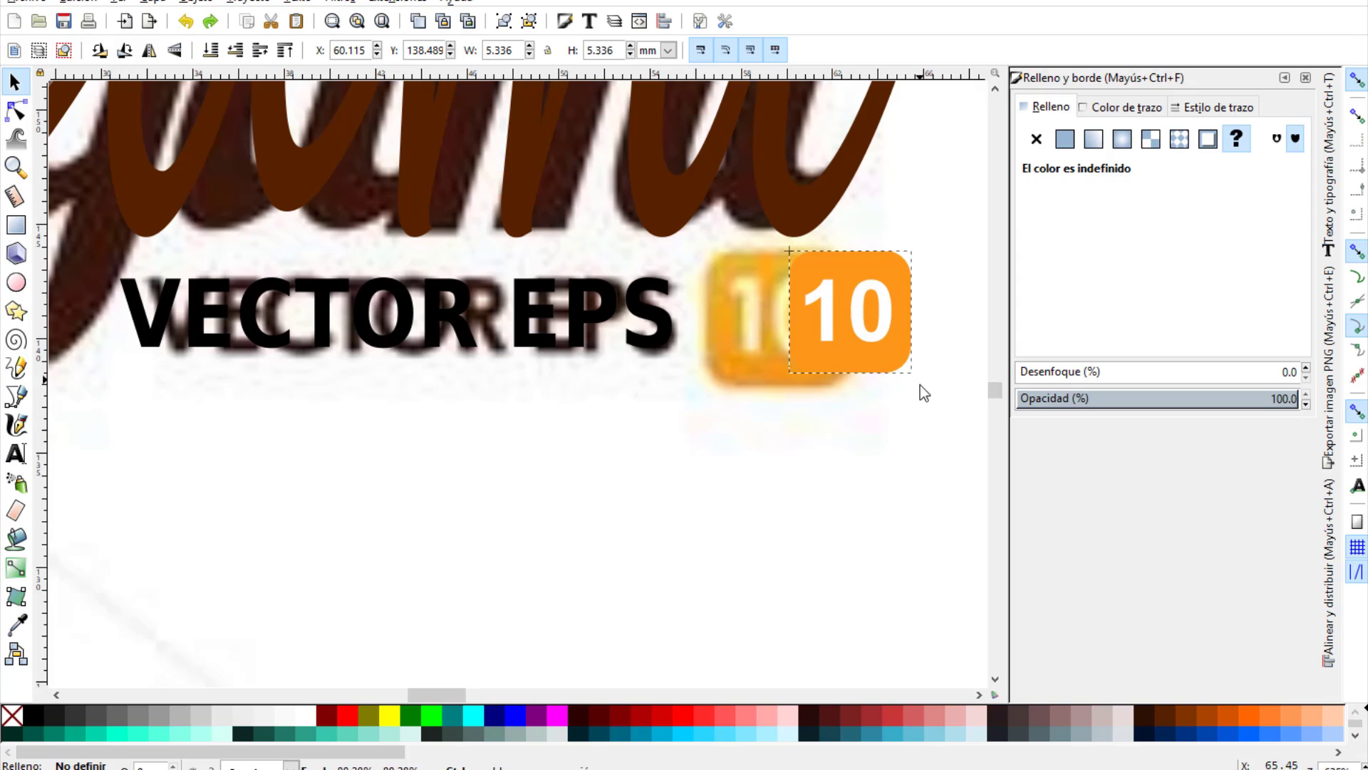
{"action": "key", "text": "Escape"}
{"action": "left_click", "coordinate": [516, 492]}
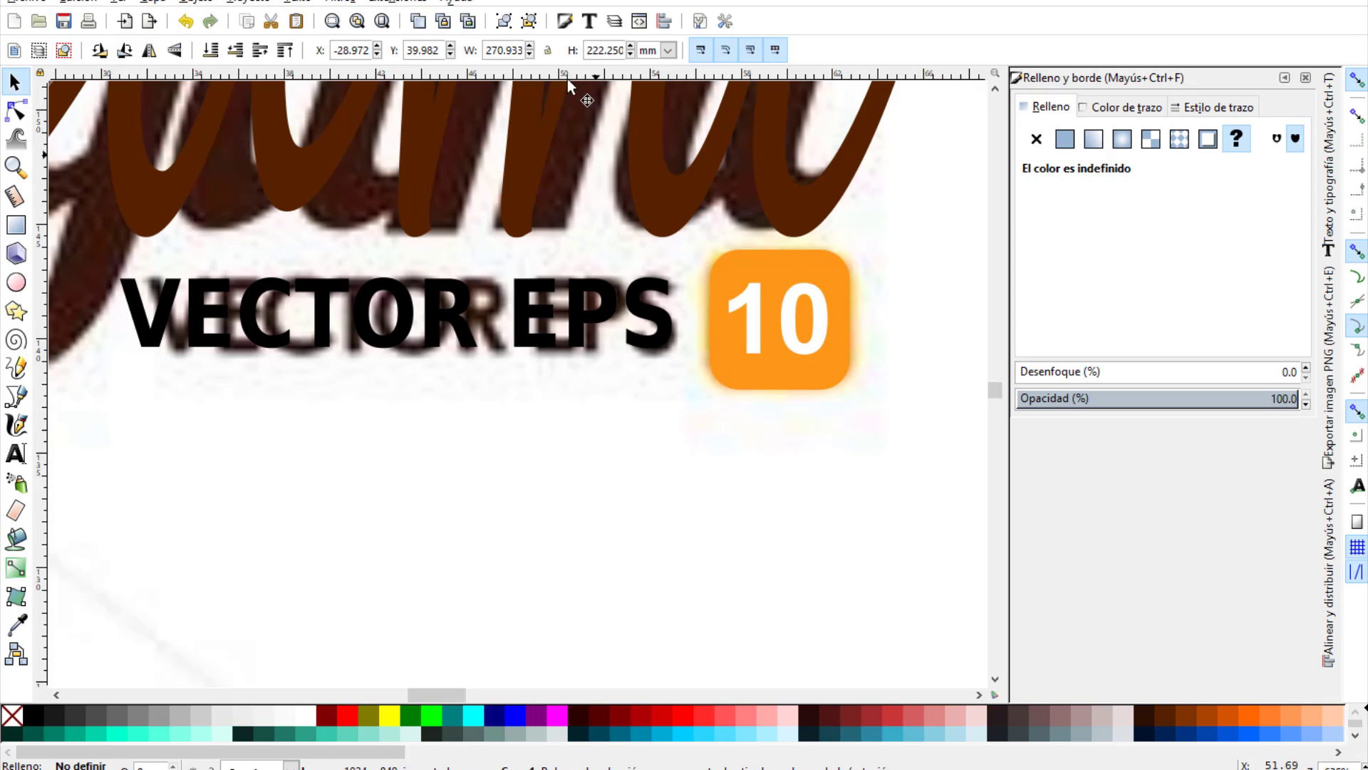
Move the orange origami reference image above the page, away from the coloured bird.
{"action": "left_click", "coordinate": [382, 21]}
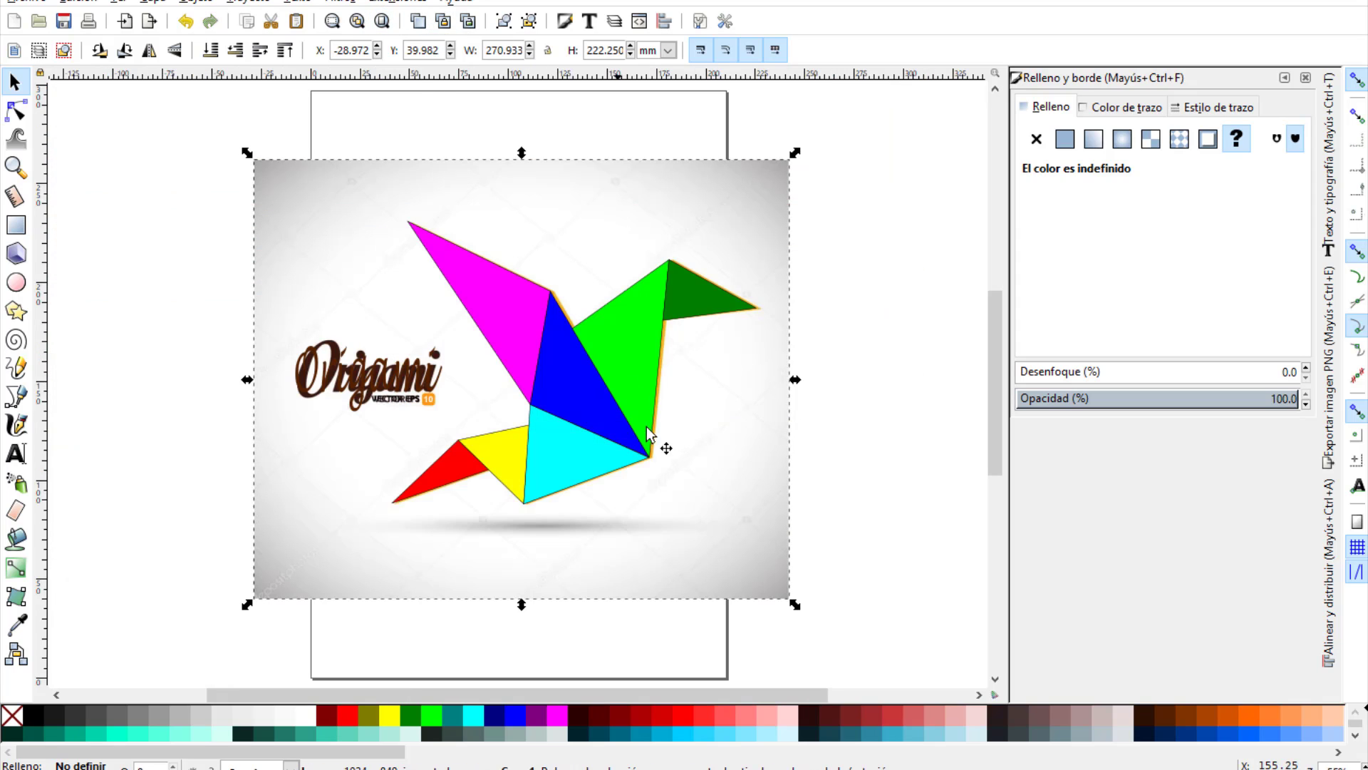
{"action": "key", "text": "Escape"}
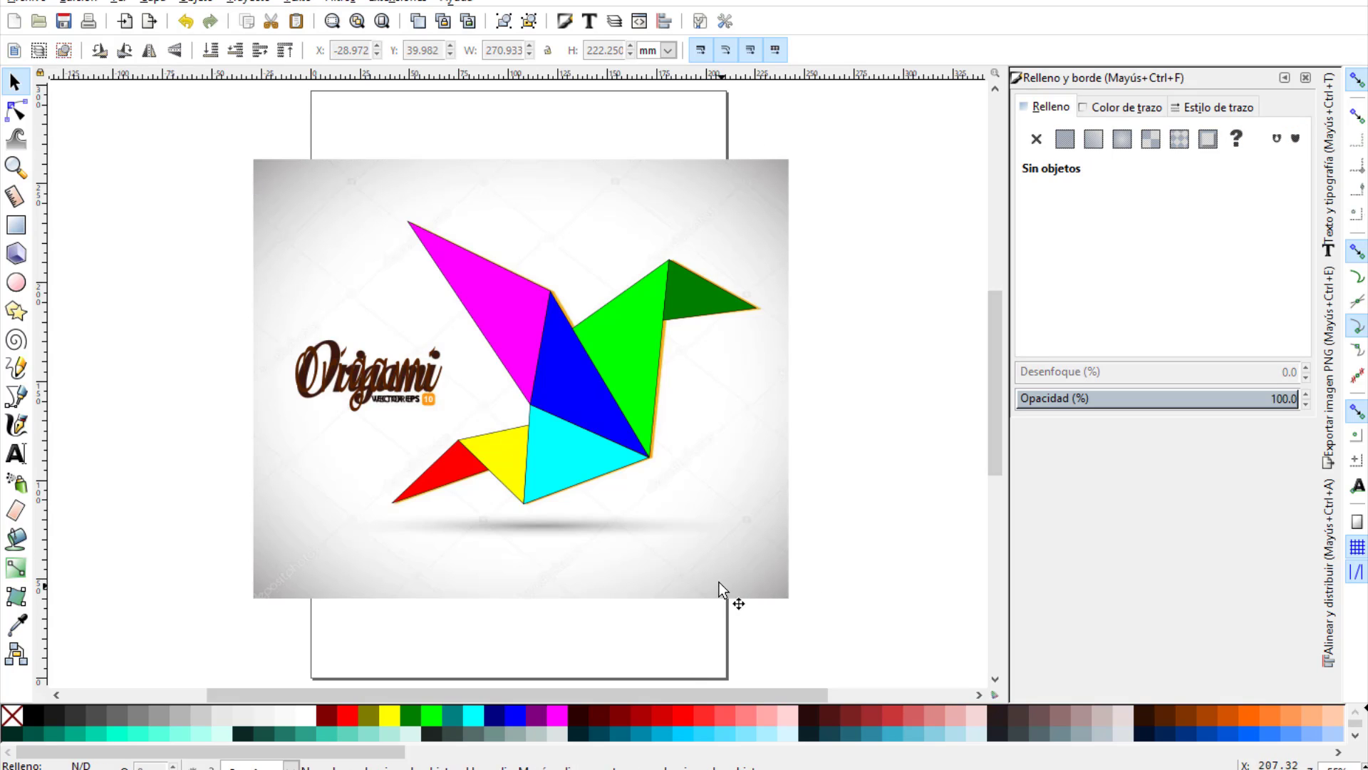
{"action": "left_click_drag", "start_coordinate": [690, 562], "coordinate": [647, 492]}
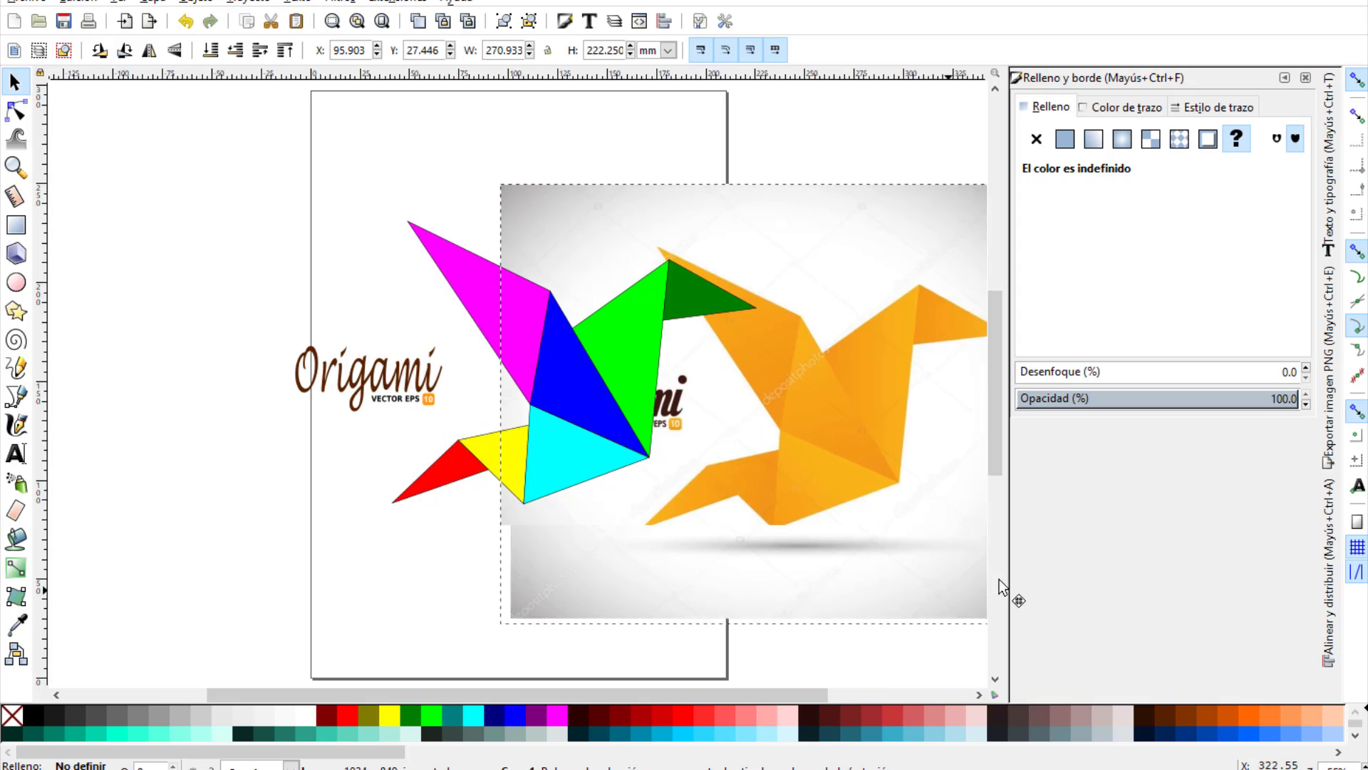
{"action": "key", "text": "F3"}
{"action": "scroll", "coordinate": [998, 321], "scroll_direction": "down", "scroll_amount": 3}
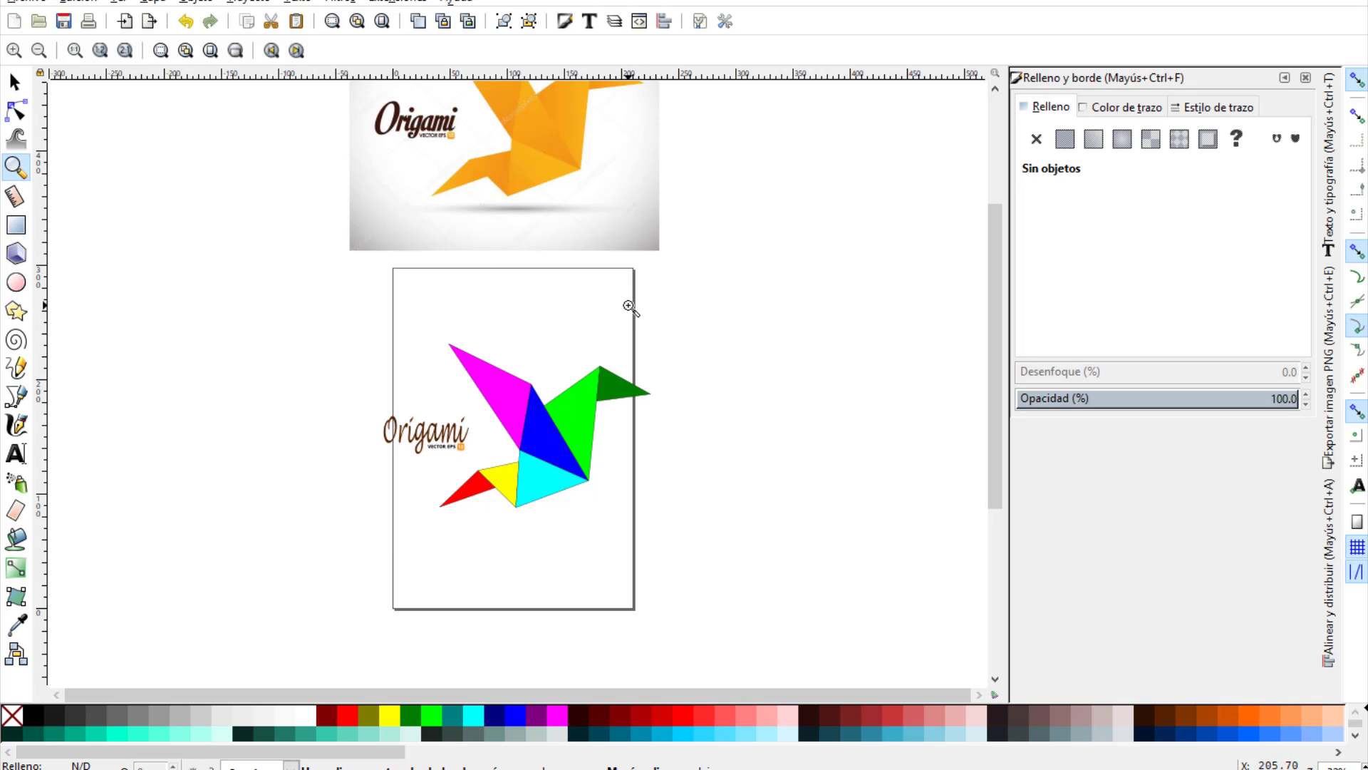
Switch the page to landscape A4, 297 × 210 mm, in Document Properties.
{"action": "left_click", "coordinate": [34, 2]}
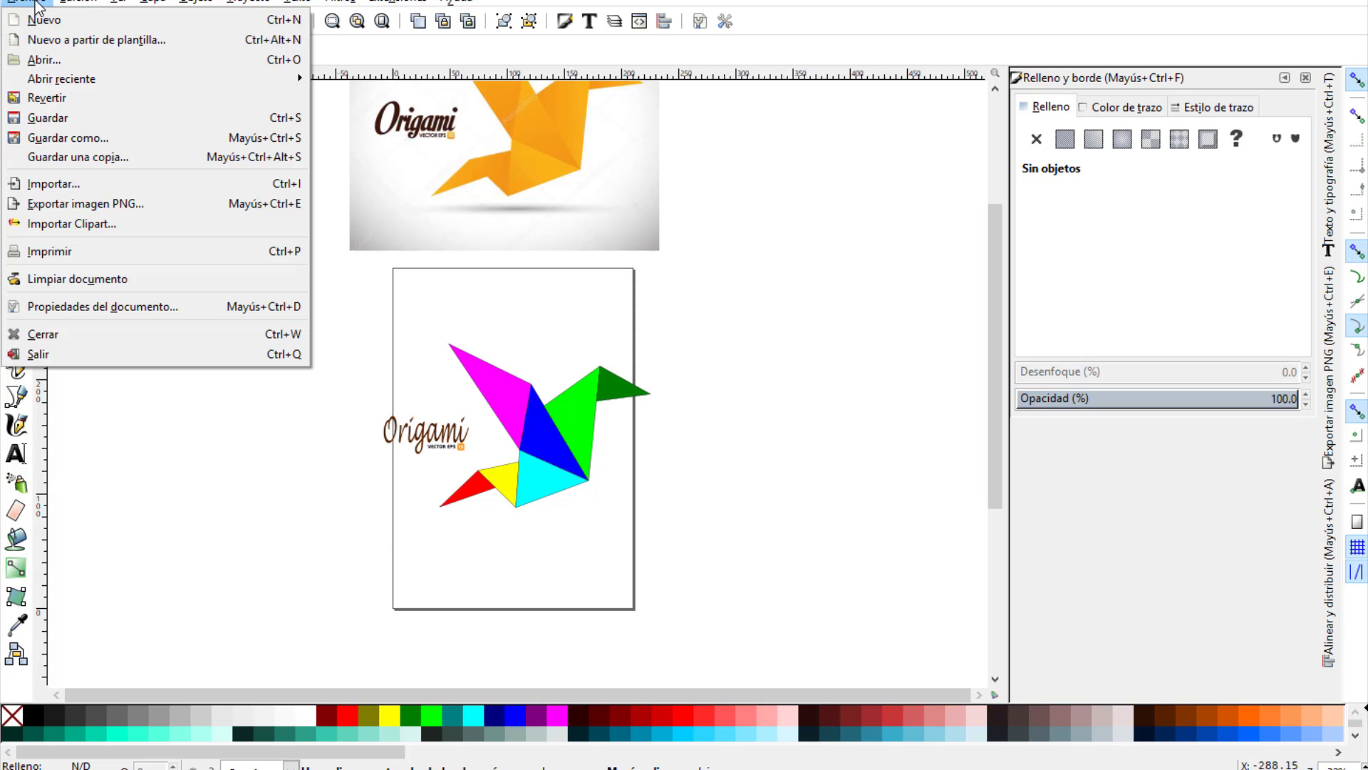
{"action": "left_click", "coordinate": [156, 311]}
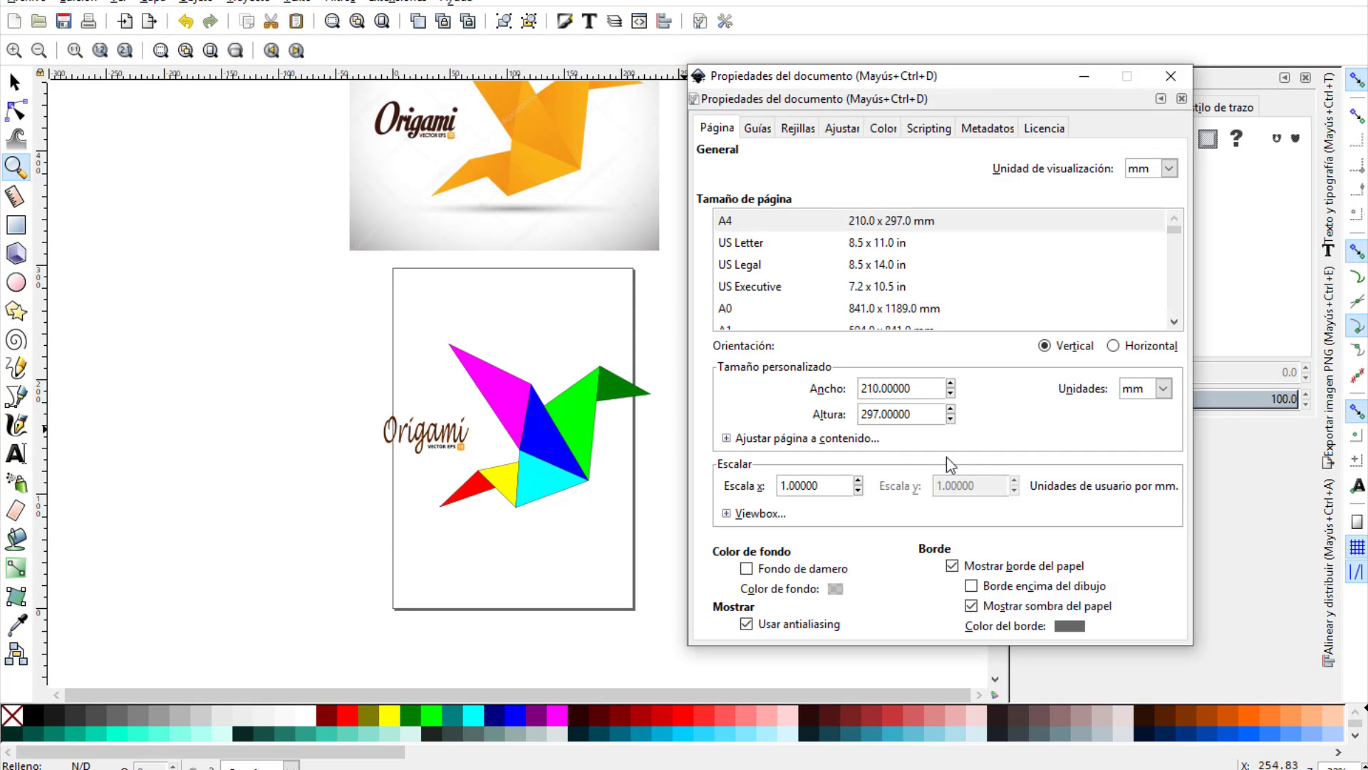
{"action": "left_click", "coordinate": [1114, 346]}
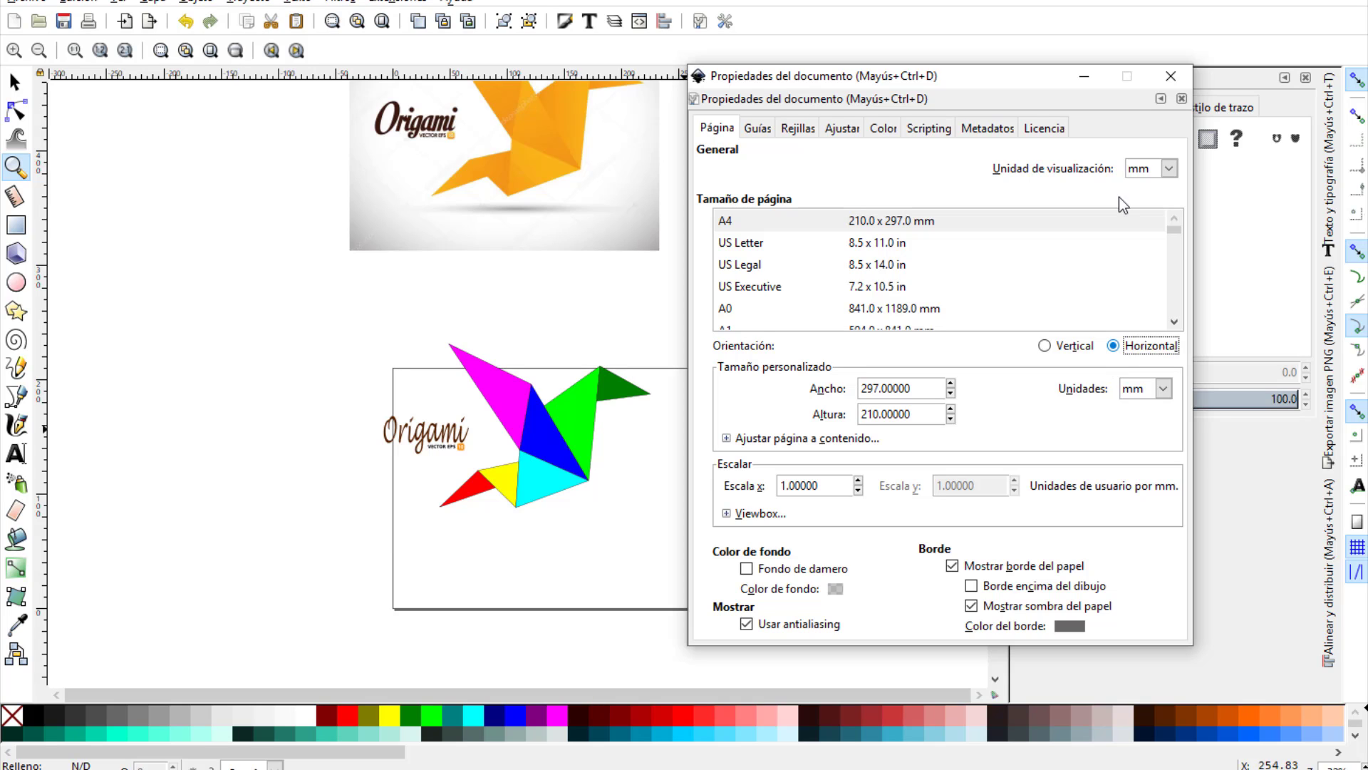
{"action": "left_click", "coordinate": [1171, 74]}
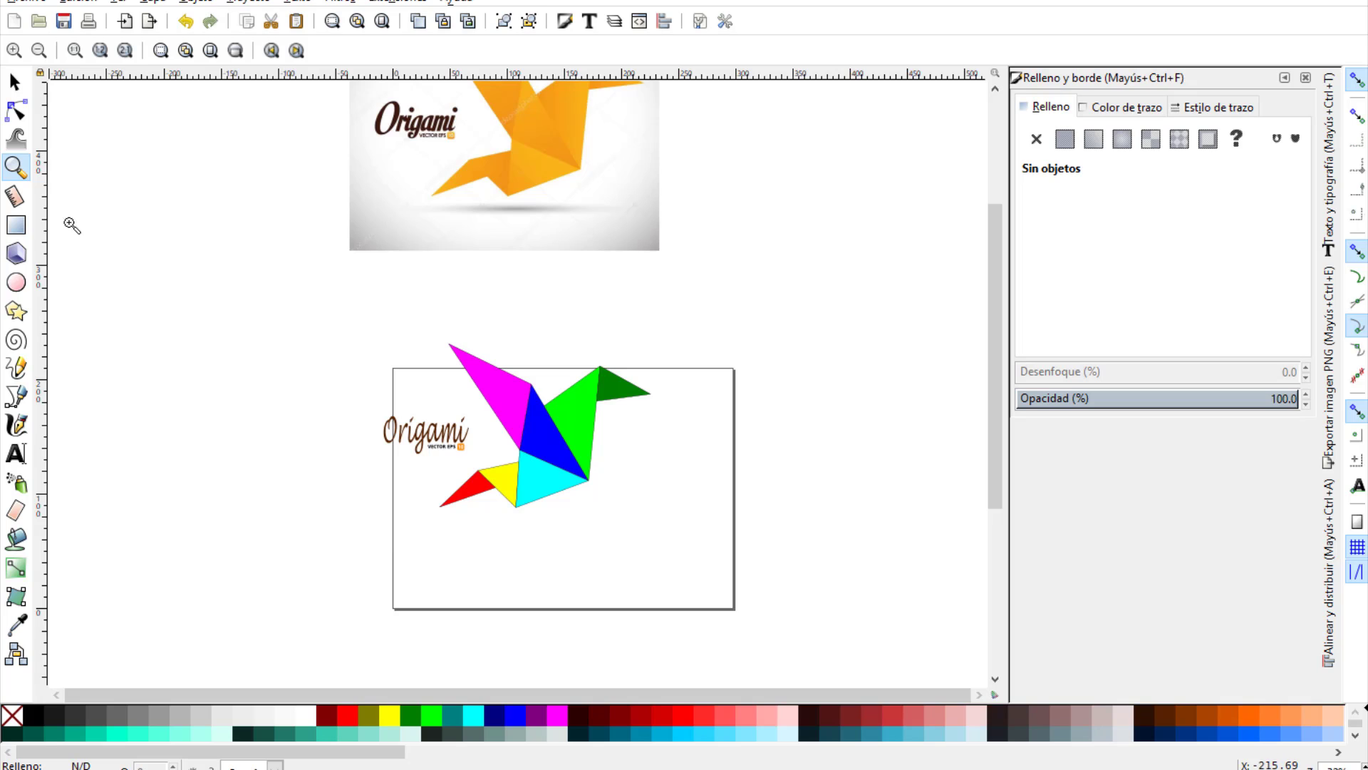
{"action": "left_click", "coordinate": [14, 83]}
Select the coloured bird and Origami logo, centre them on the landscape page, and deselect.
{"action": "mouse_move", "coordinate": [330, 295]}
{"action": "left_mouse_down"}
{"action": "mouse_move", "coordinate": [431, 389]}
{"action": "mouse_move", "coordinate": [694, 542]}
{"action": "left_mouse_up"}
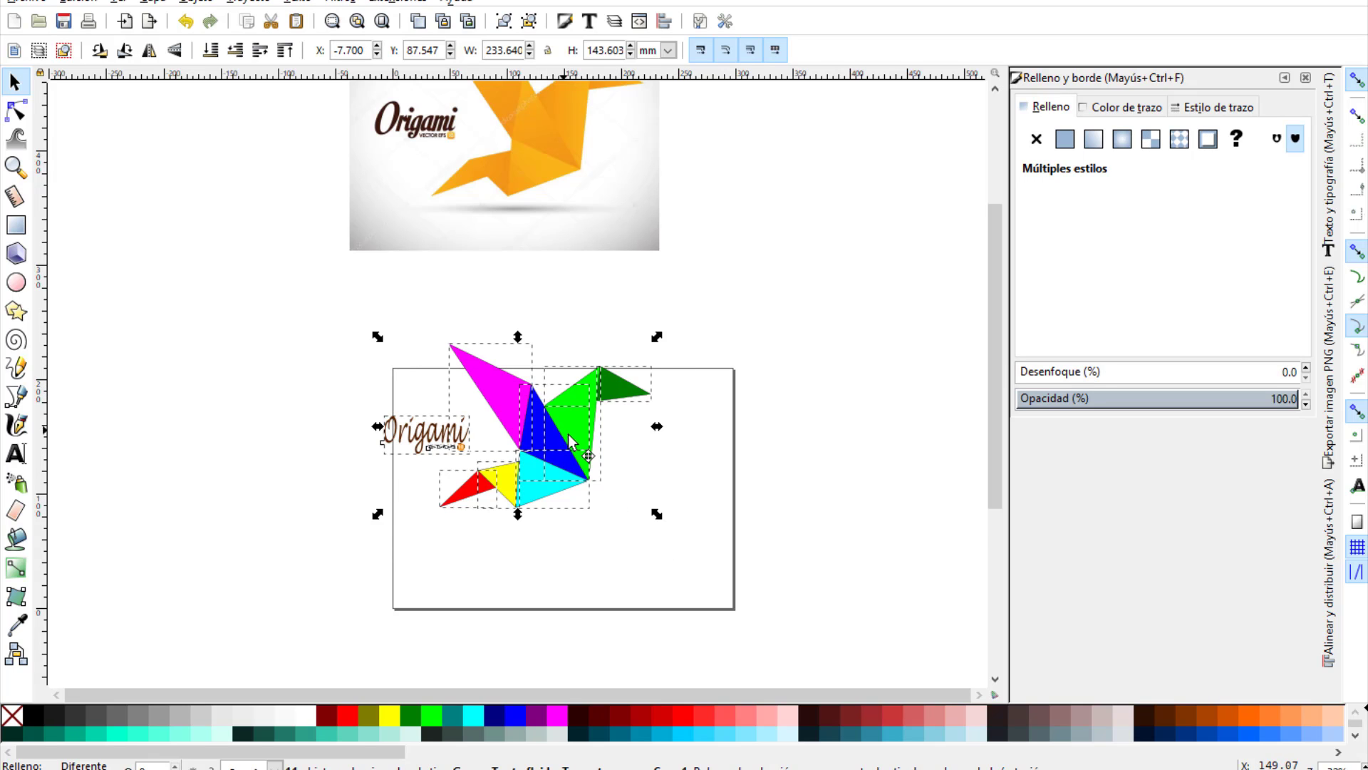
{"action": "left_click_drag", "start_coordinate": [563, 433], "coordinate": [623, 490]}
{"action": "left_click", "coordinate": [799, 498]}
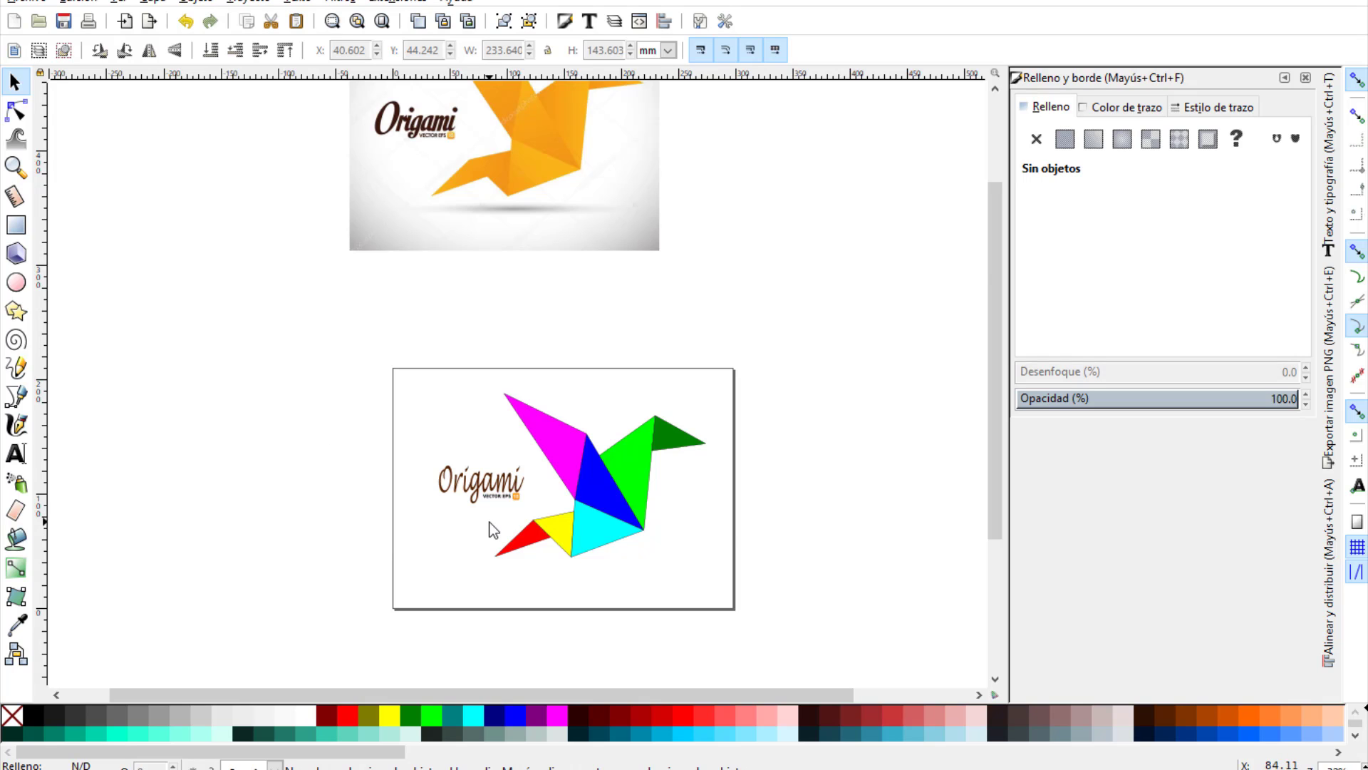
{"action": "scroll", "coordinate": [491, 529], "scroll_direction": "up", "scroll_amount": 2}
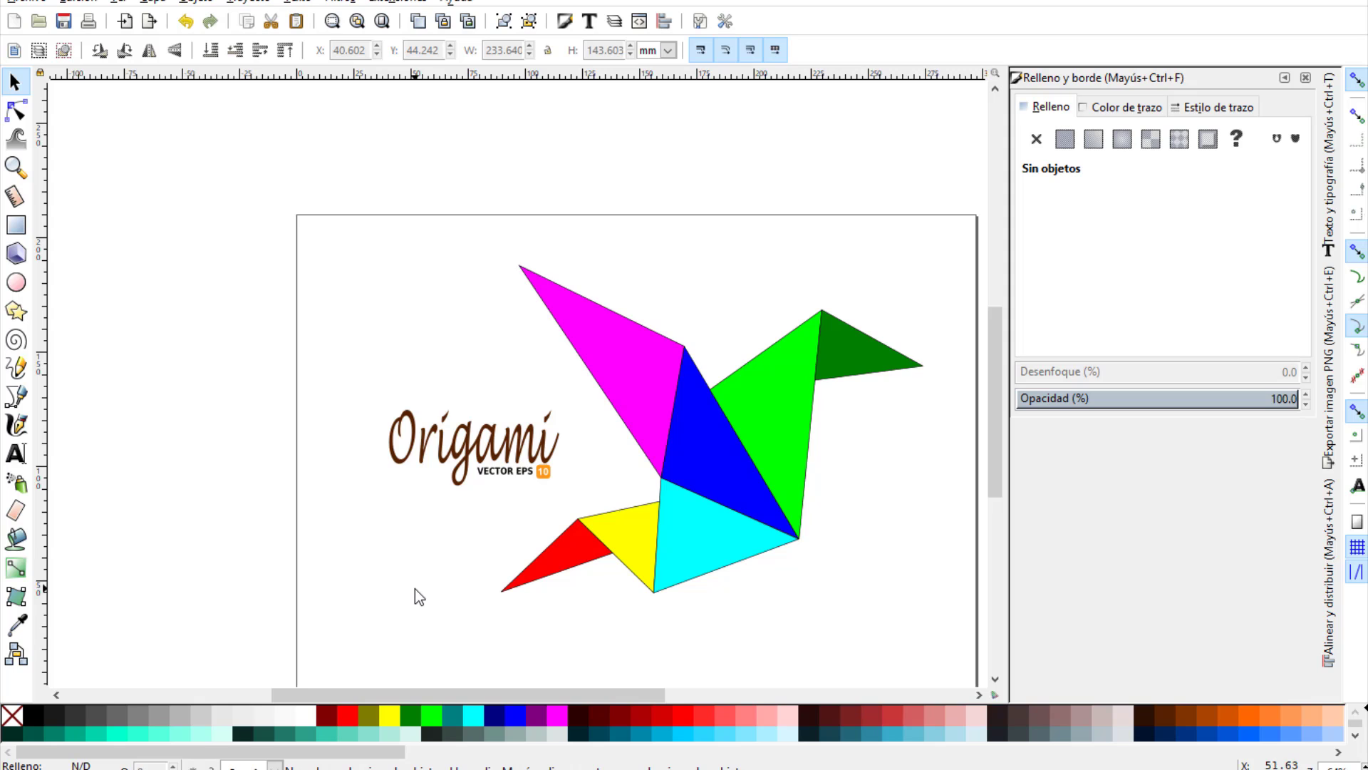
{"action": "left_click_drag", "start_coordinate": [415, 589], "coordinate": [391, 579]}
{"action": "left_click_drag", "start_coordinate": [580, 631], "coordinate": [465, 565]}
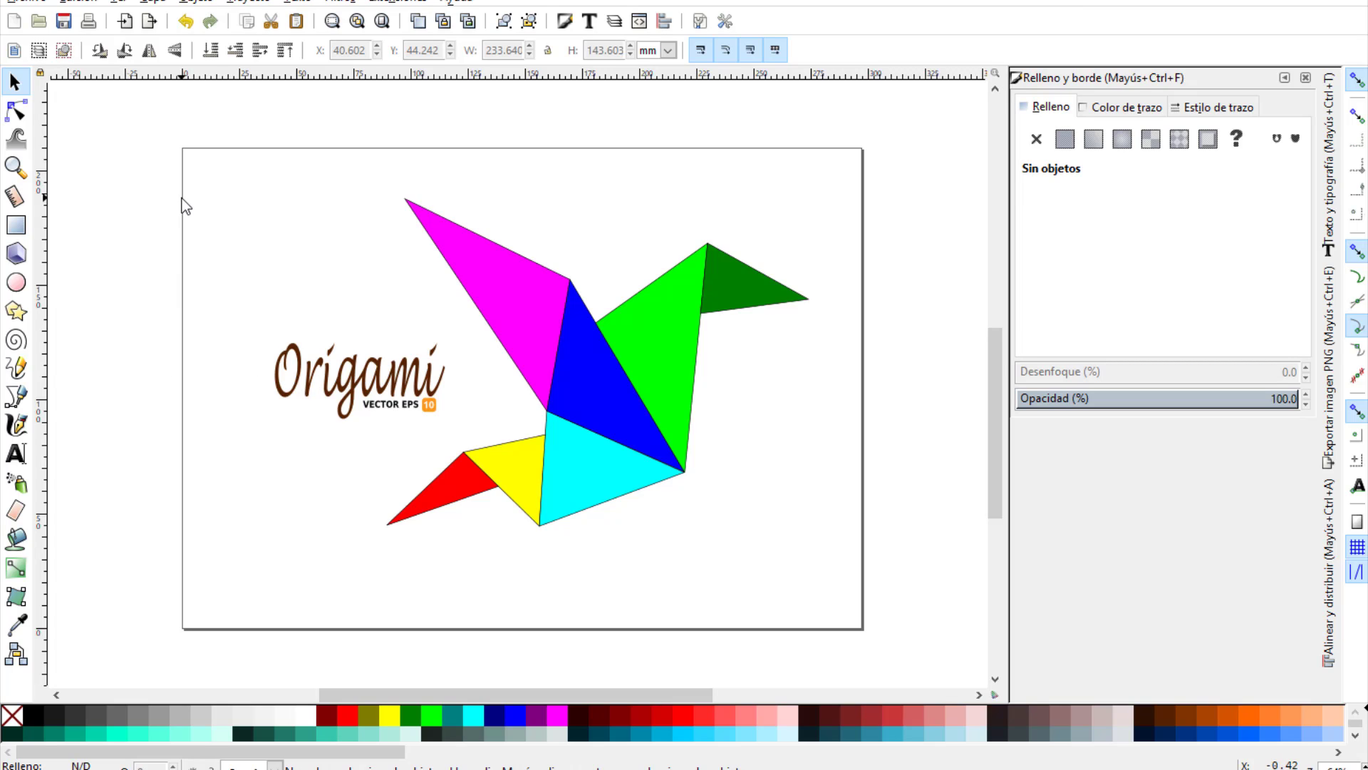
Save the drawing as origami.svg in the Documentos library folder.
{"action": "left_click", "coordinate": [25, 2]}
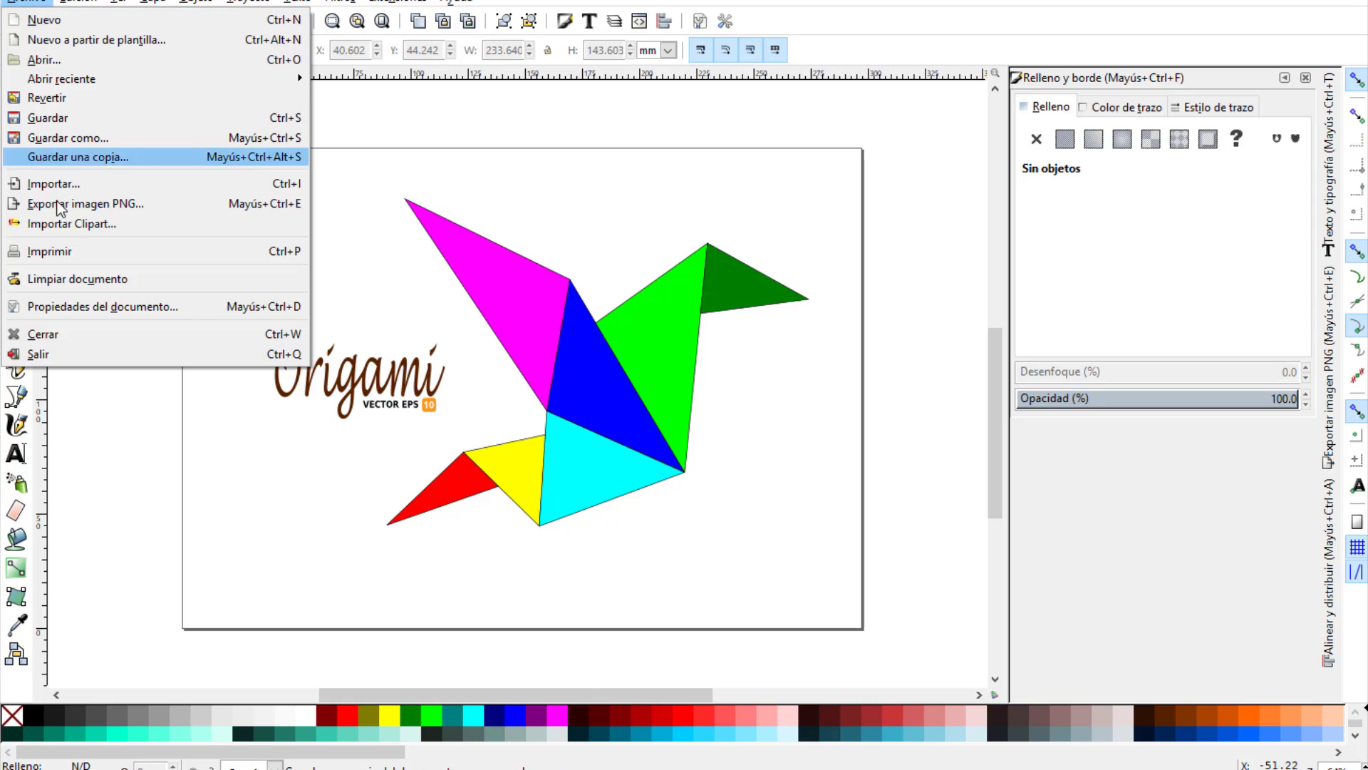
{"action": "left_click", "coordinate": [121, 143]}
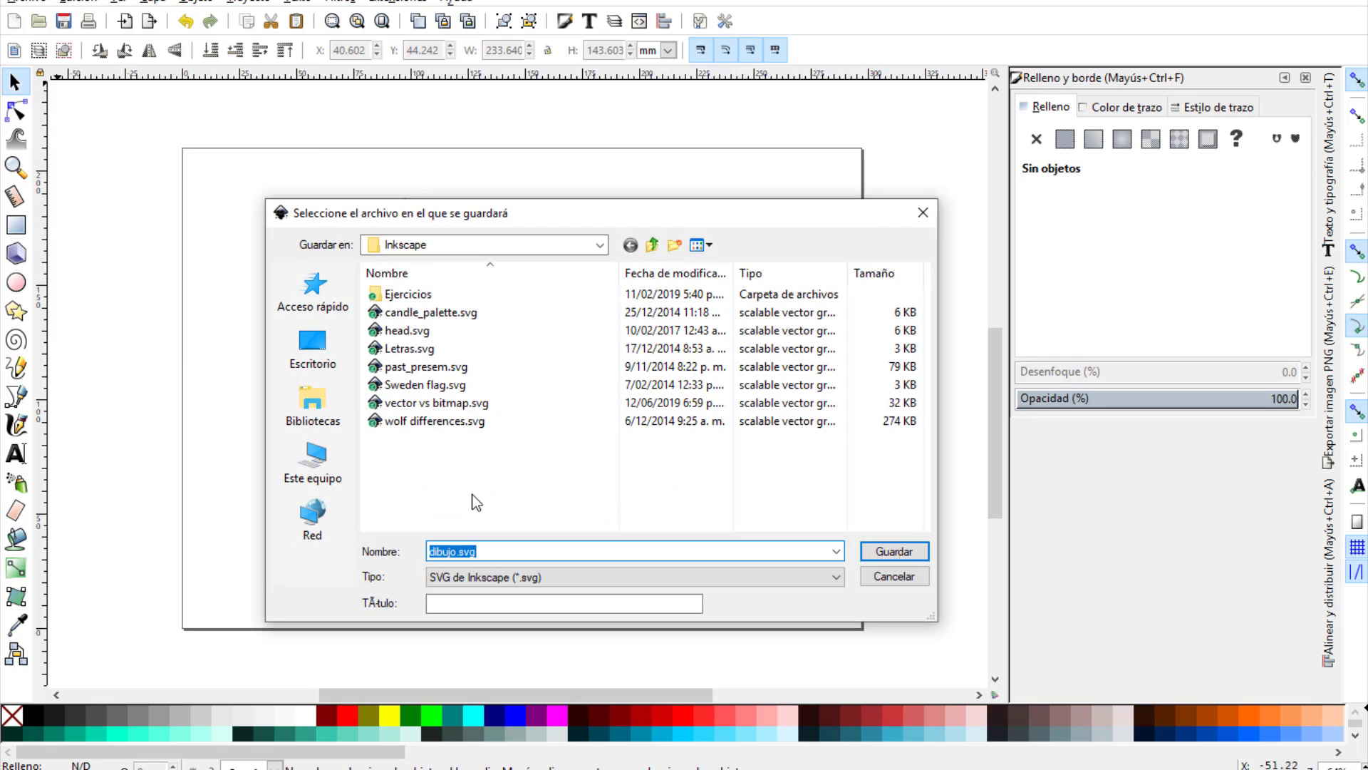
{"action": "left_click", "coordinate": [313, 405]}
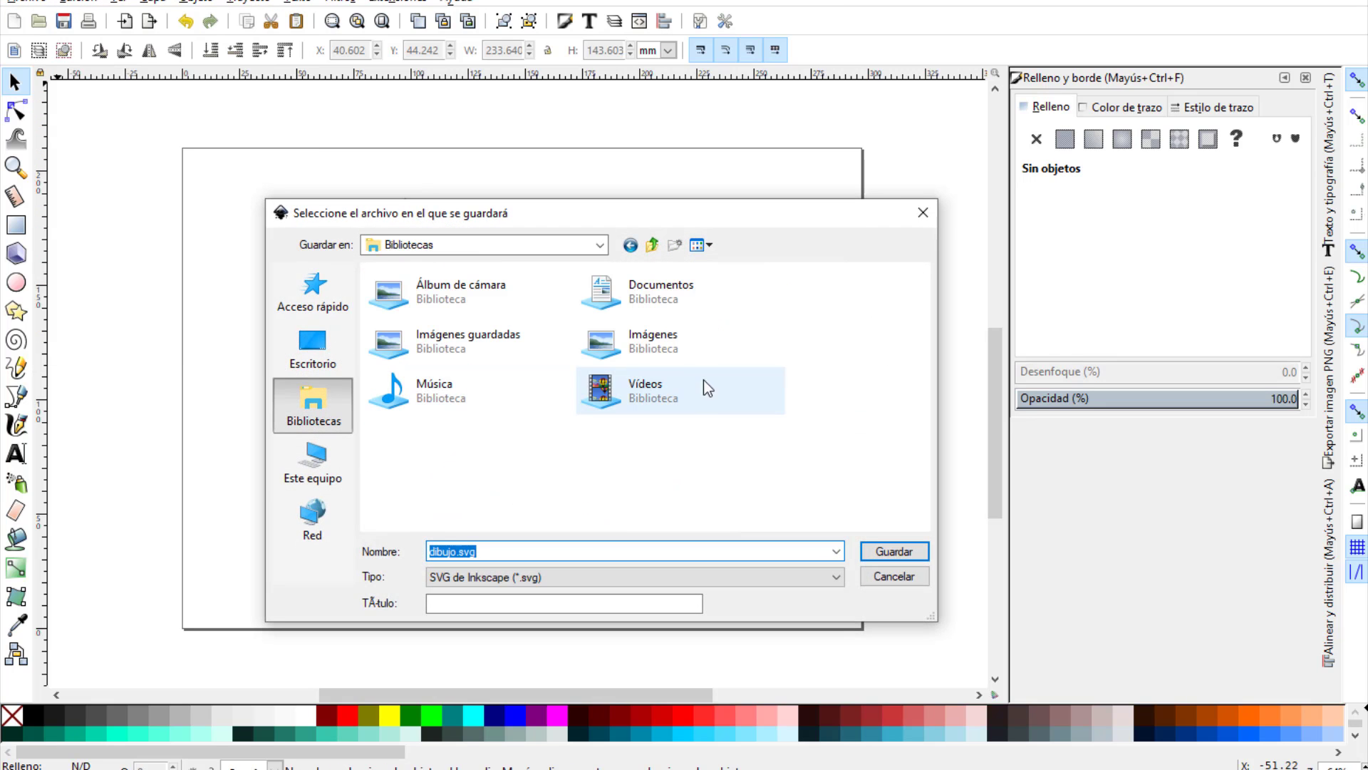
{"action": "double_click", "coordinate": [670, 301]}
{"action": "left_click", "coordinate": [455, 553]}
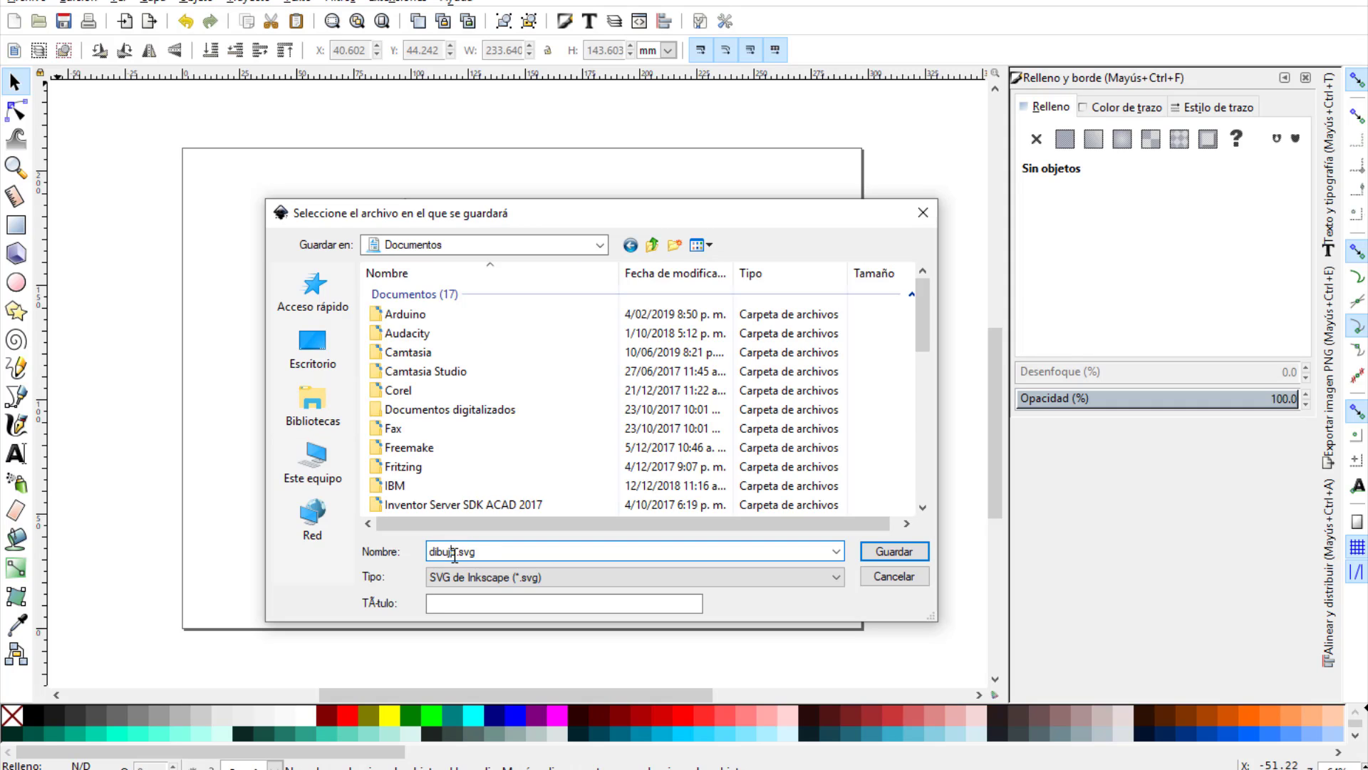
{"action": "left_click_drag", "start_coordinate": [456, 553], "coordinate": [372, 546]}
{"action": "type", "text": "ORIGAMI"}
{"action": "key", "text": "shift+Home"}
{"action": "type", "text": "origami"}
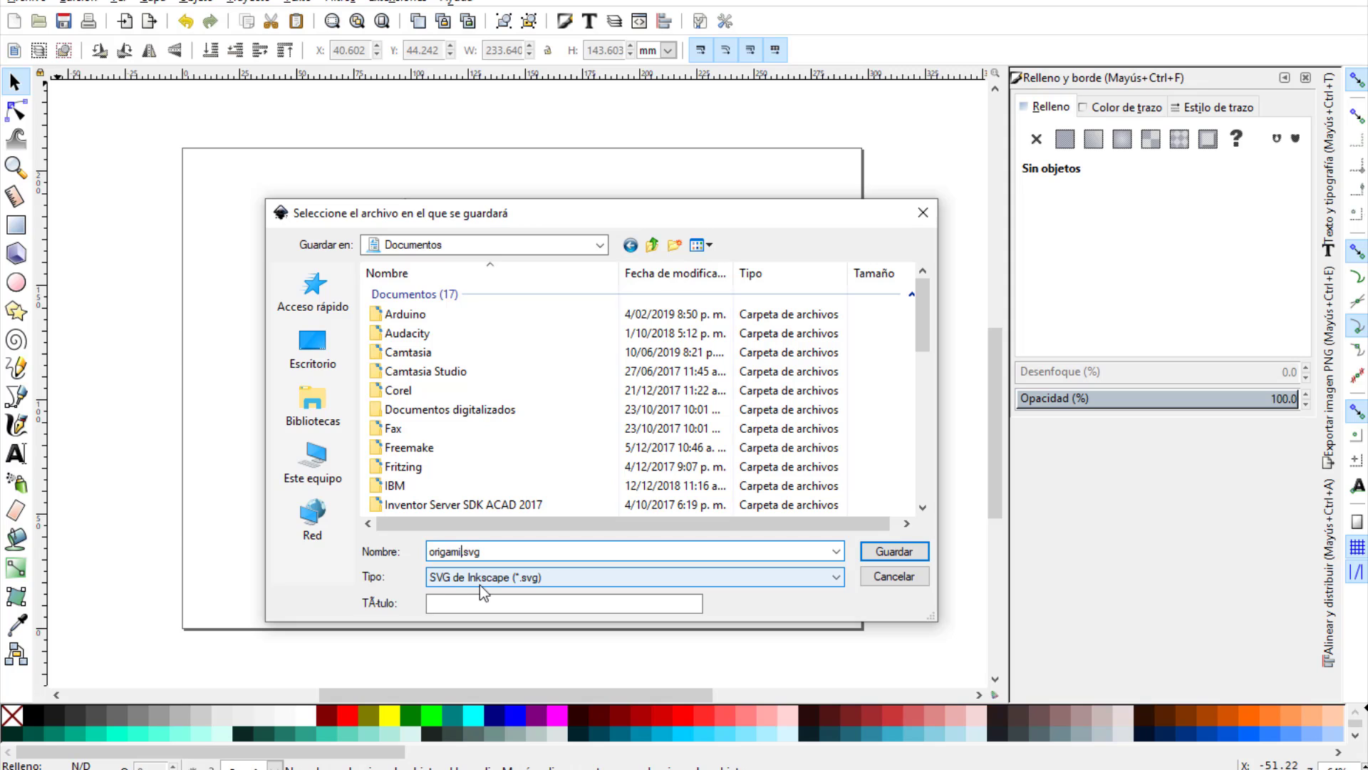
{"action": "left_click", "coordinate": [887, 555]}
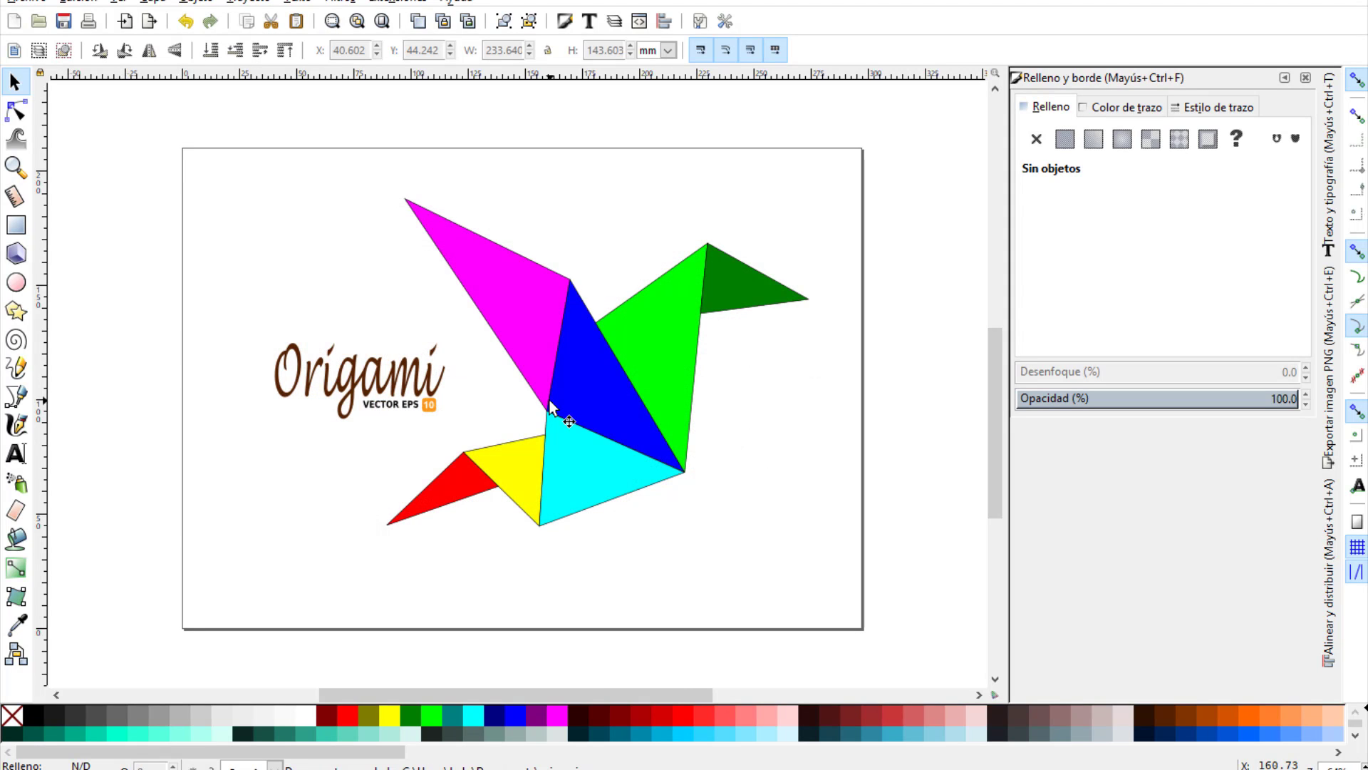
Delete the orange origami reference image and fit the page in the view.
{"action": "key", "text": "minus"}
{"action": "key", "text": "minus"}
{"action": "key", "text": "minus"}
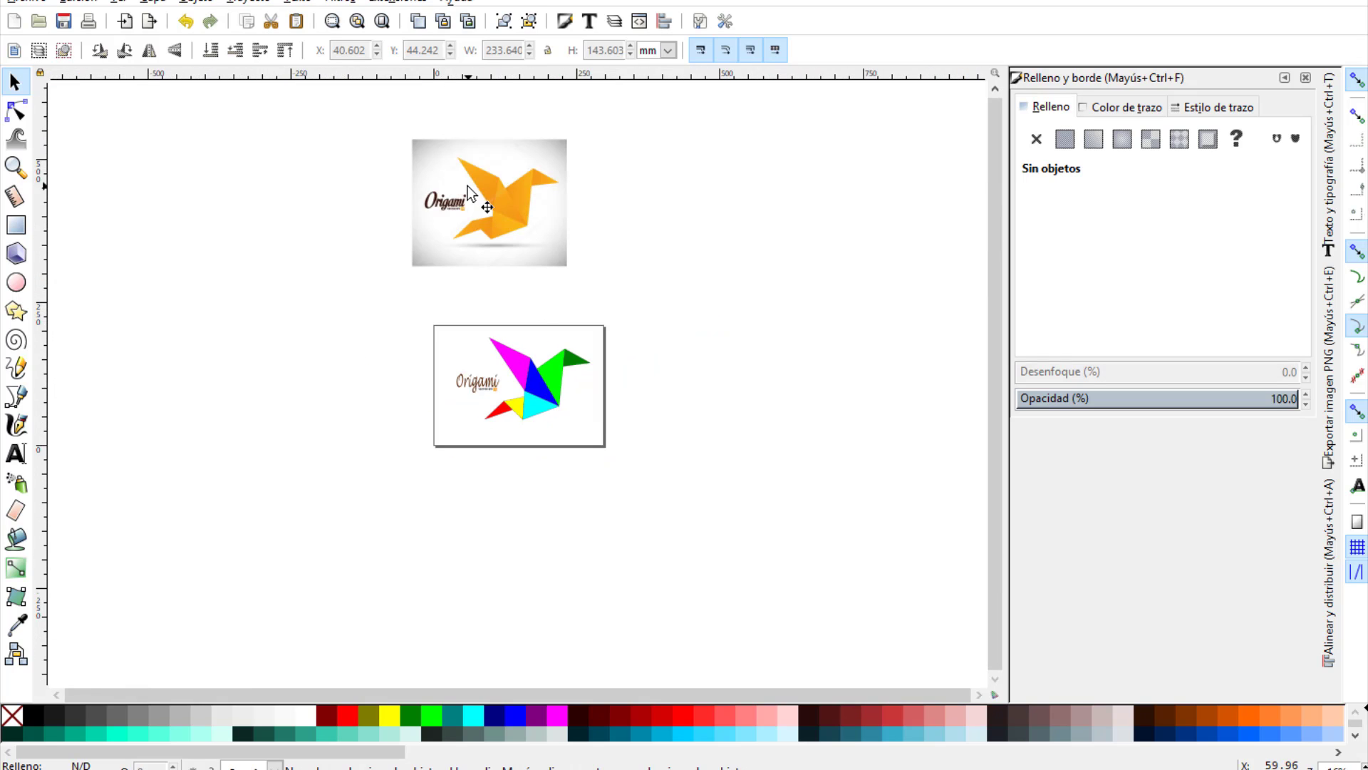
{"action": "left_click", "coordinate": [504, 214]}
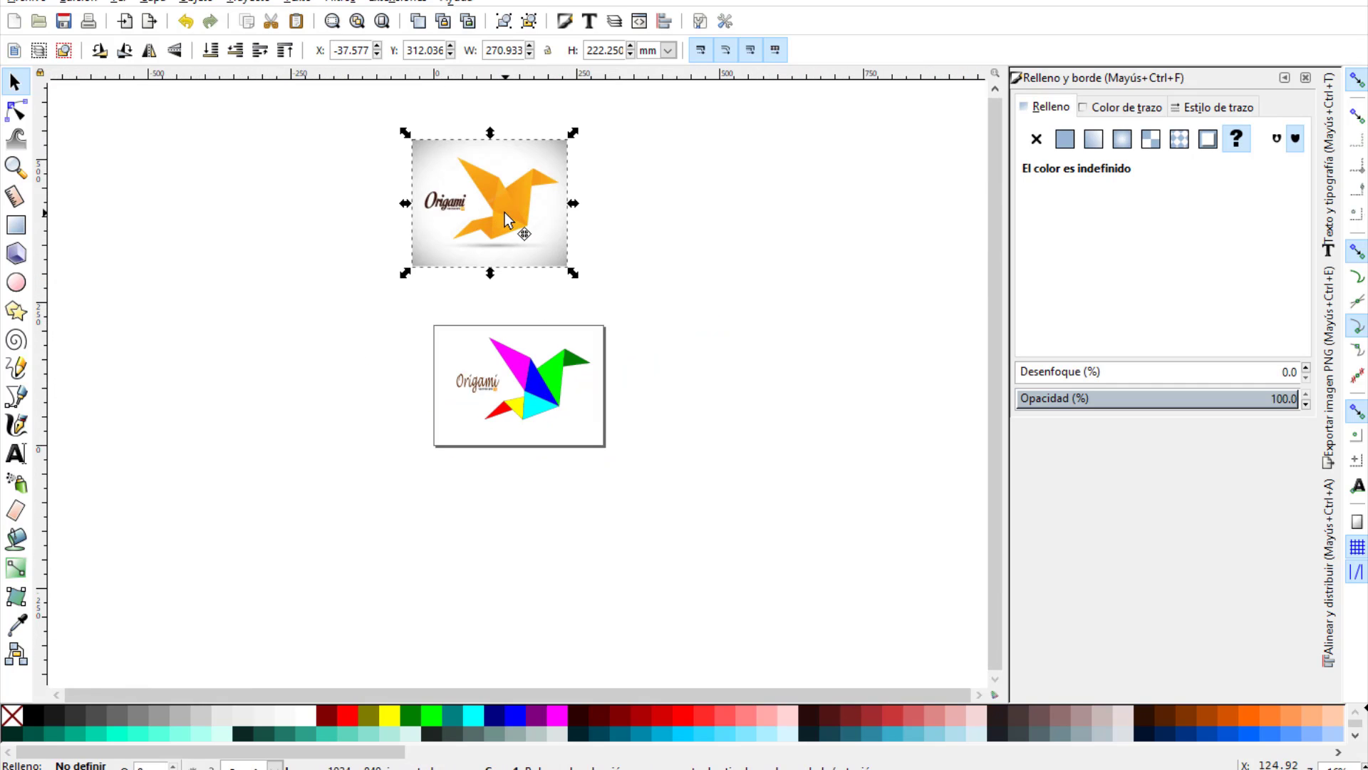
{"action": "key", "text": "Delete"}
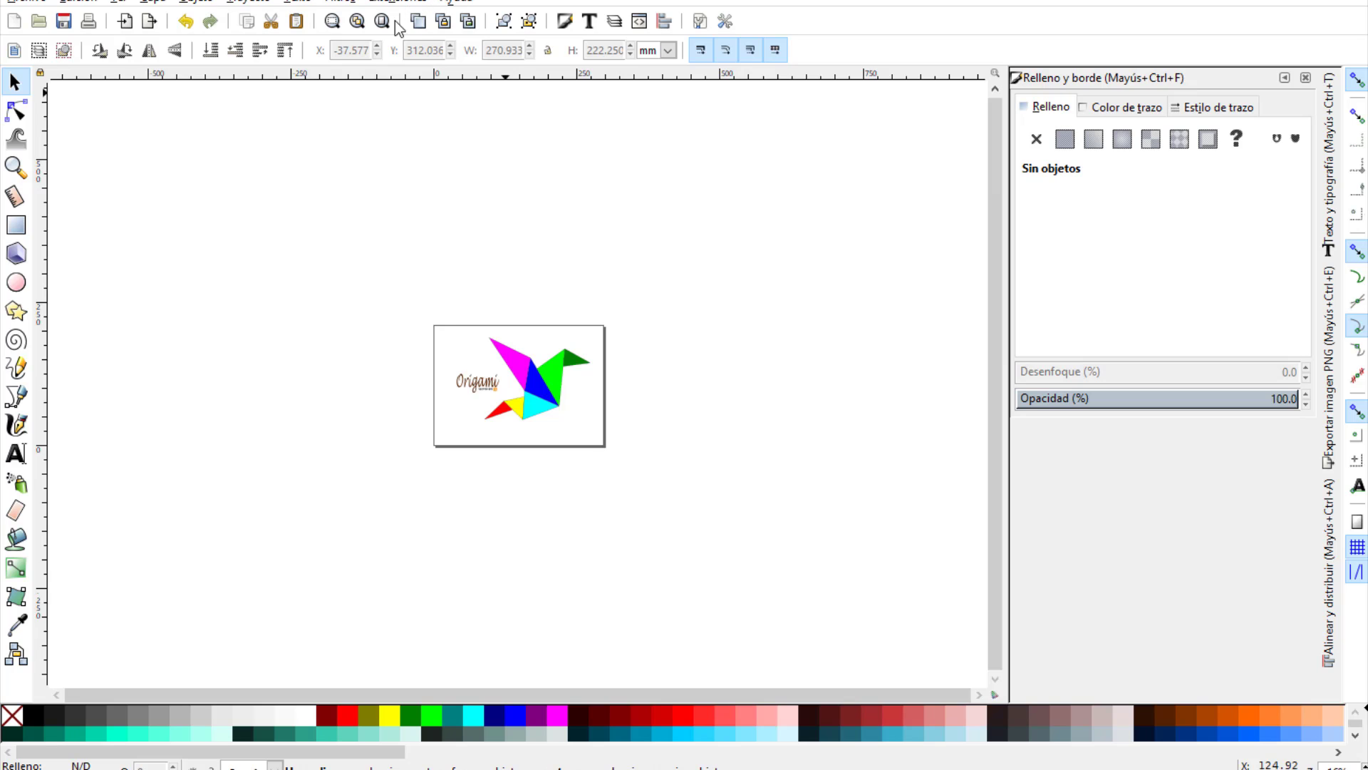
{"action": "left_click", "coordinate": [388, 23]}
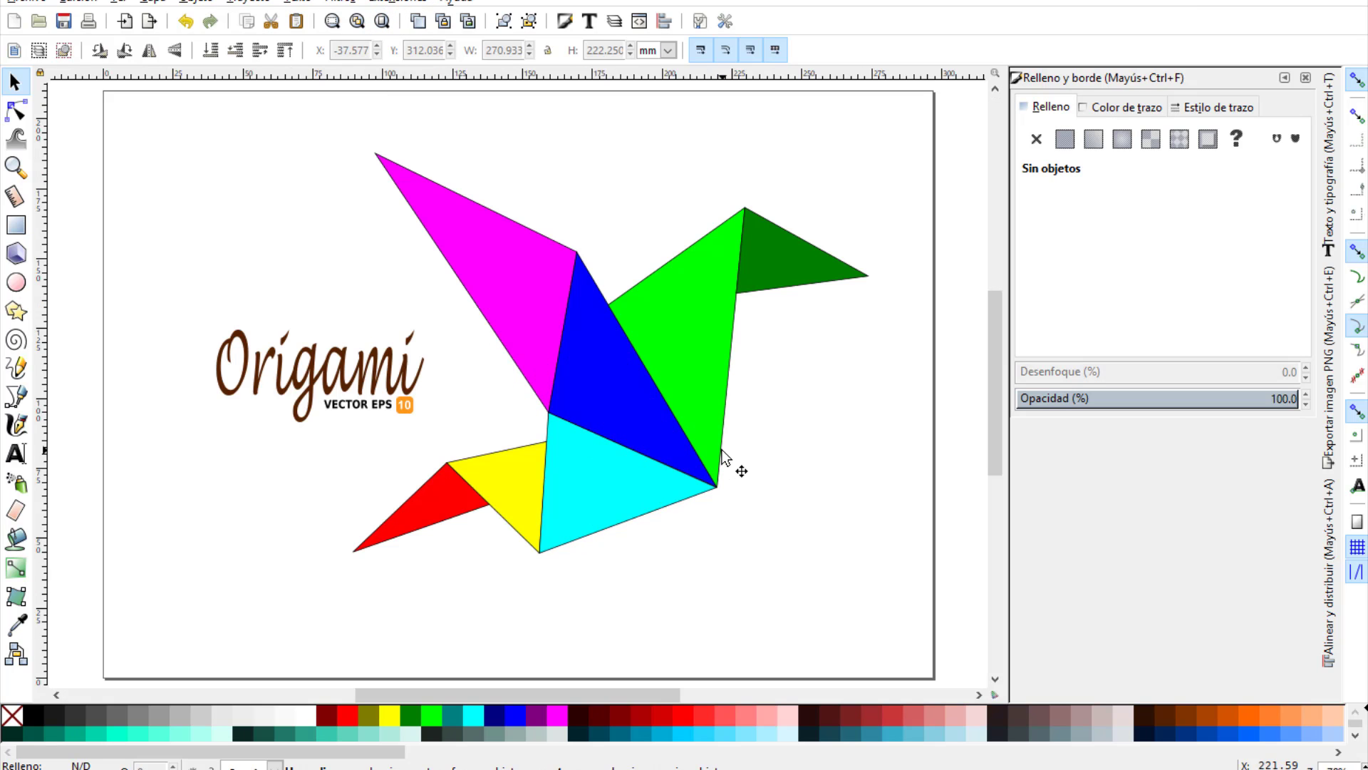